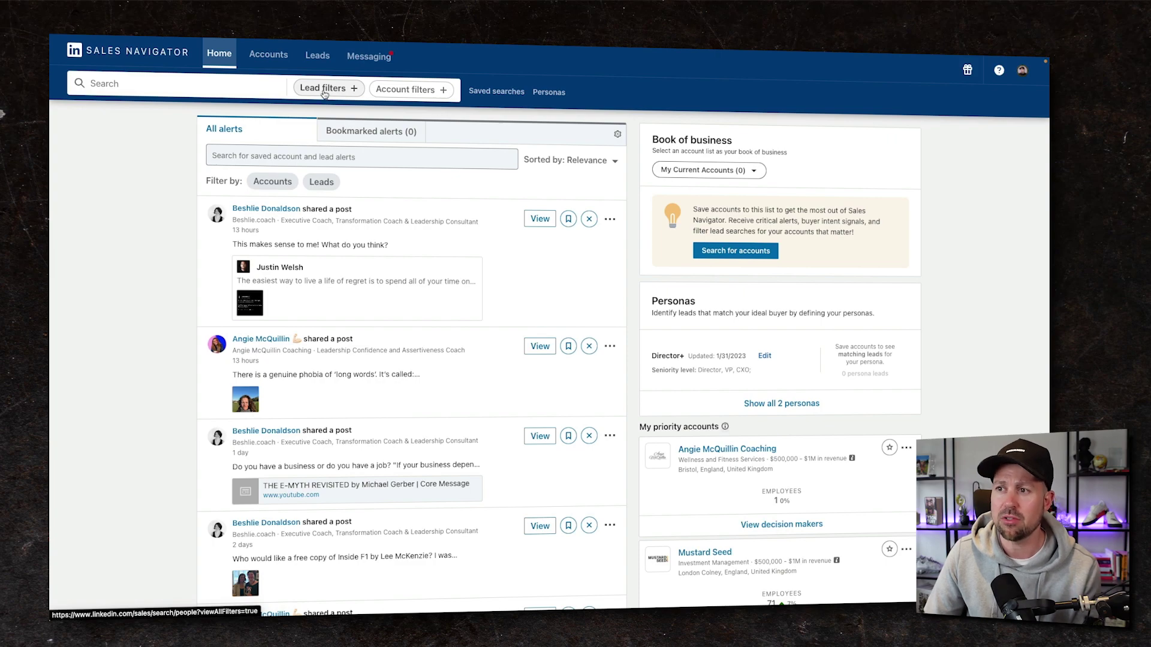
- Open the Lead filters panel beside the search bar and look through its filter list
left_click(324, 88)
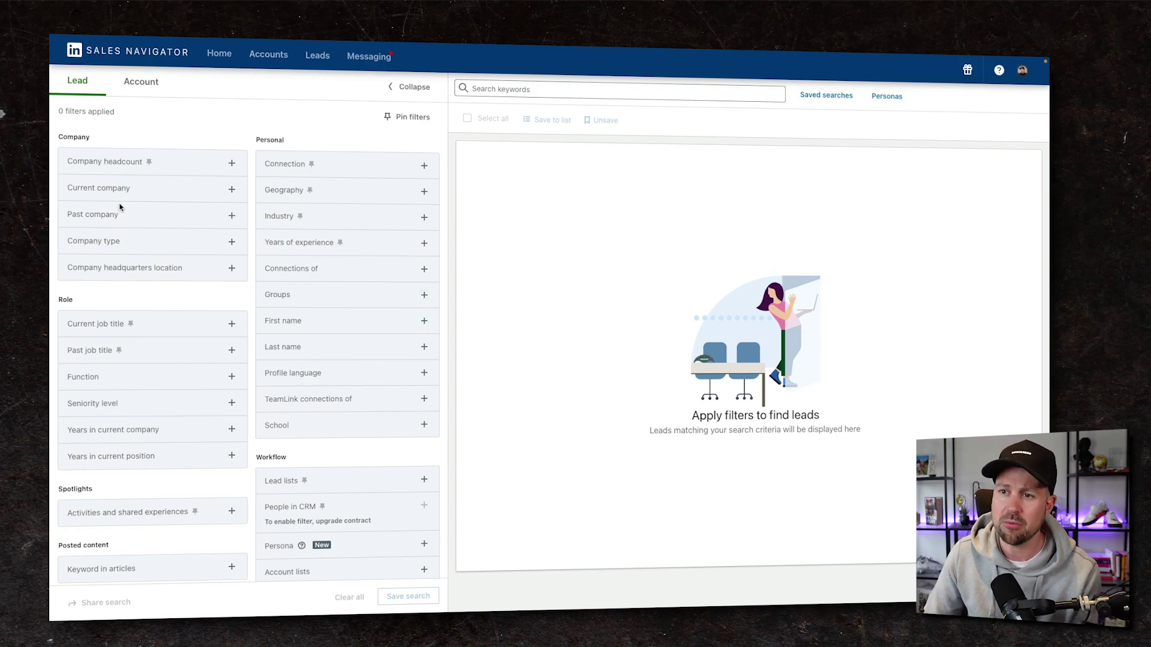
left_click_drag(57, 142, 144, 142)
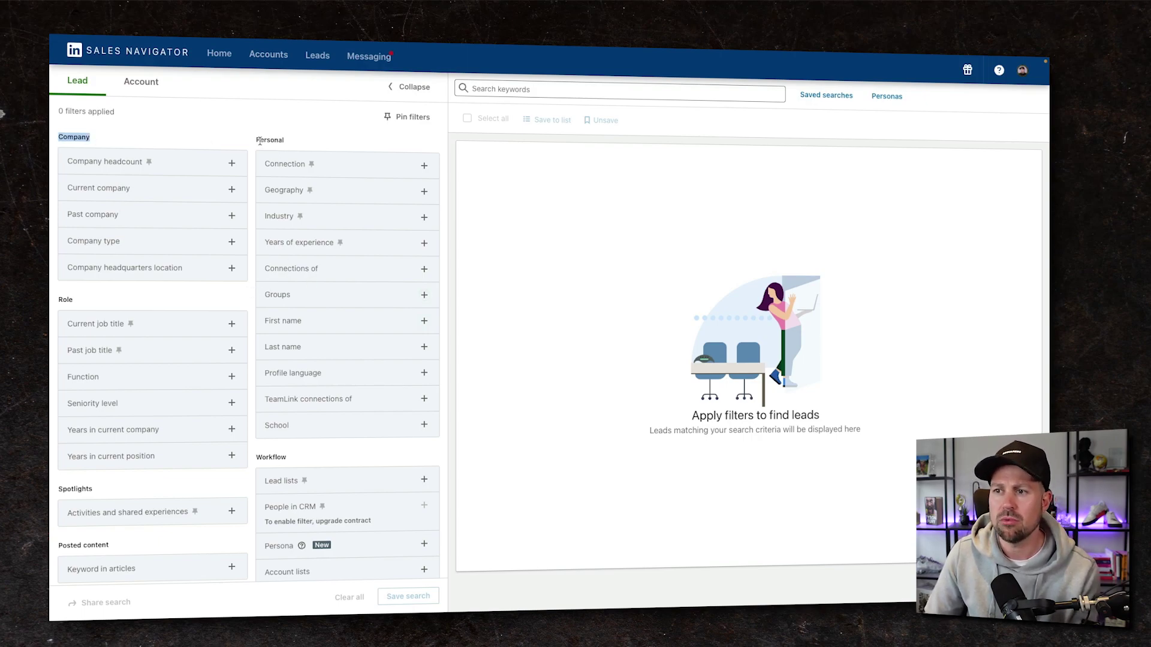
left_click_drag(256, 140, 292, 144)
left_click(292, 144)
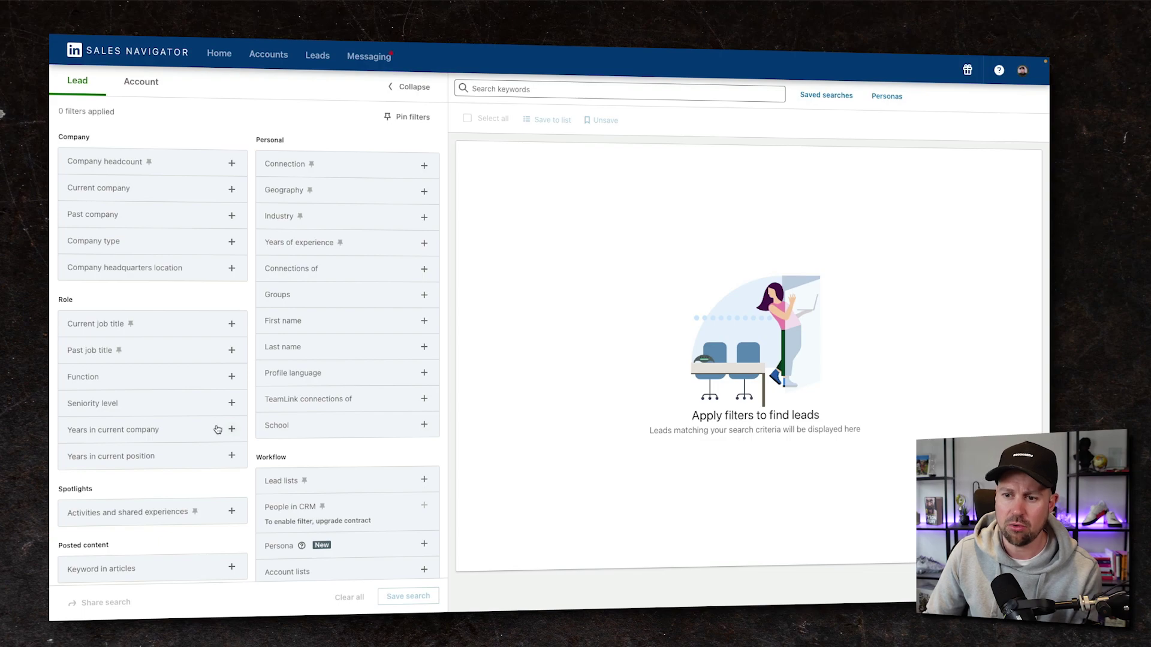
scroll(221, 426, "down", 1)
scroll(277, 329, "up", 1)
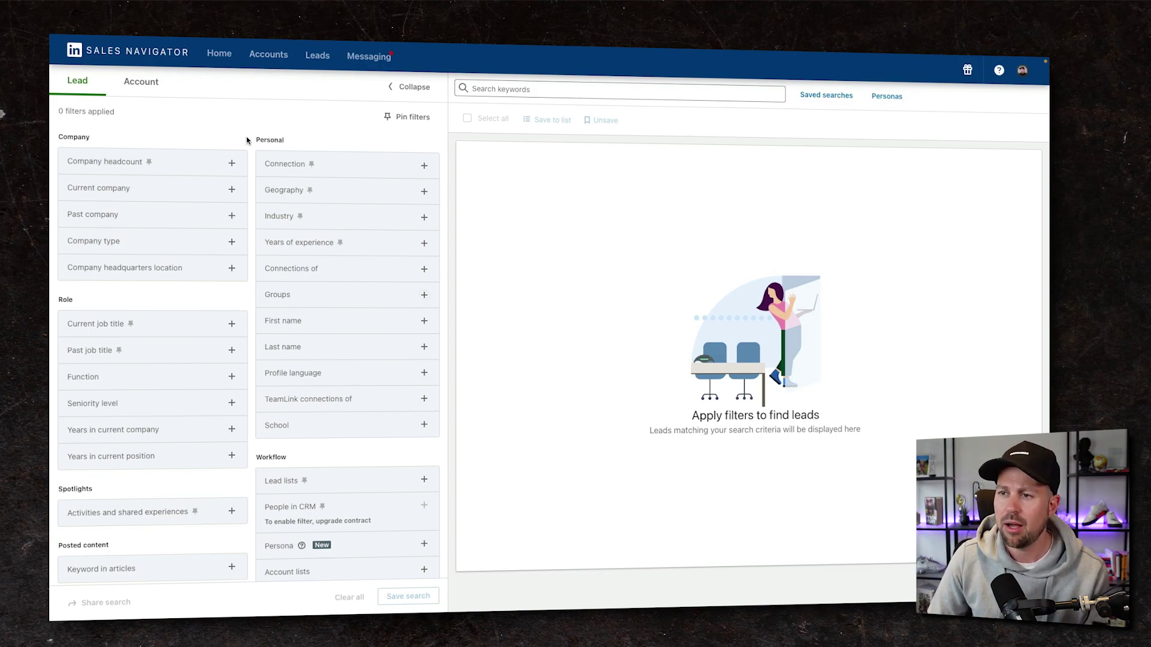
- Include United Kingdom in the Geography filter
left_click(290, 193)
type("u")
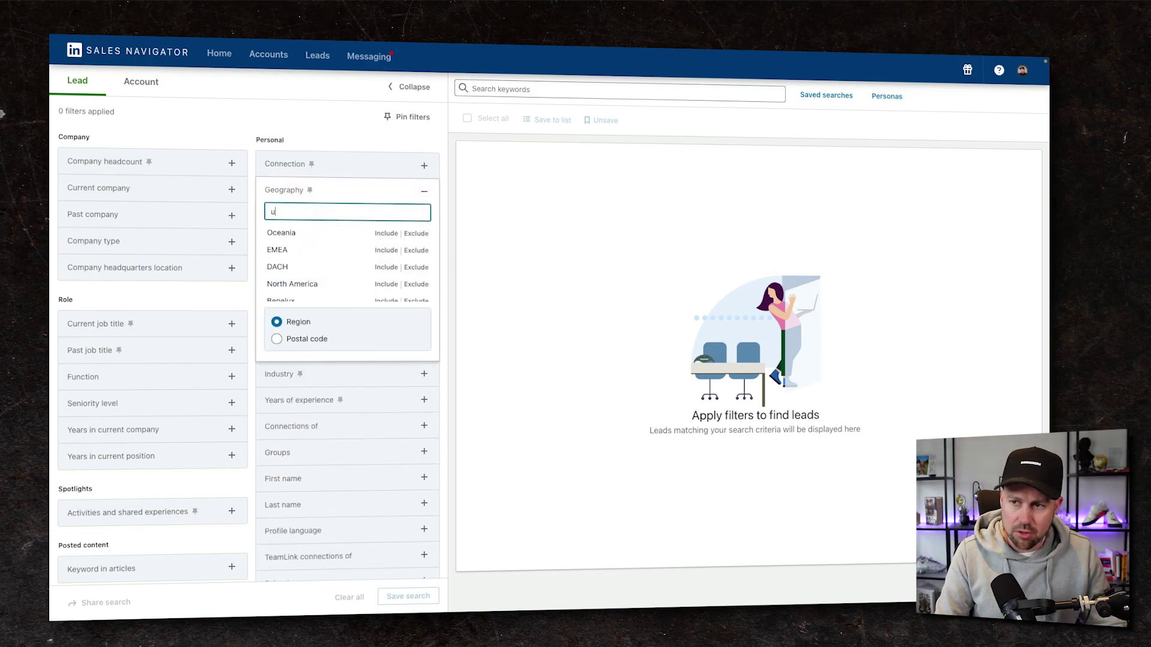
left_click(317, 252)
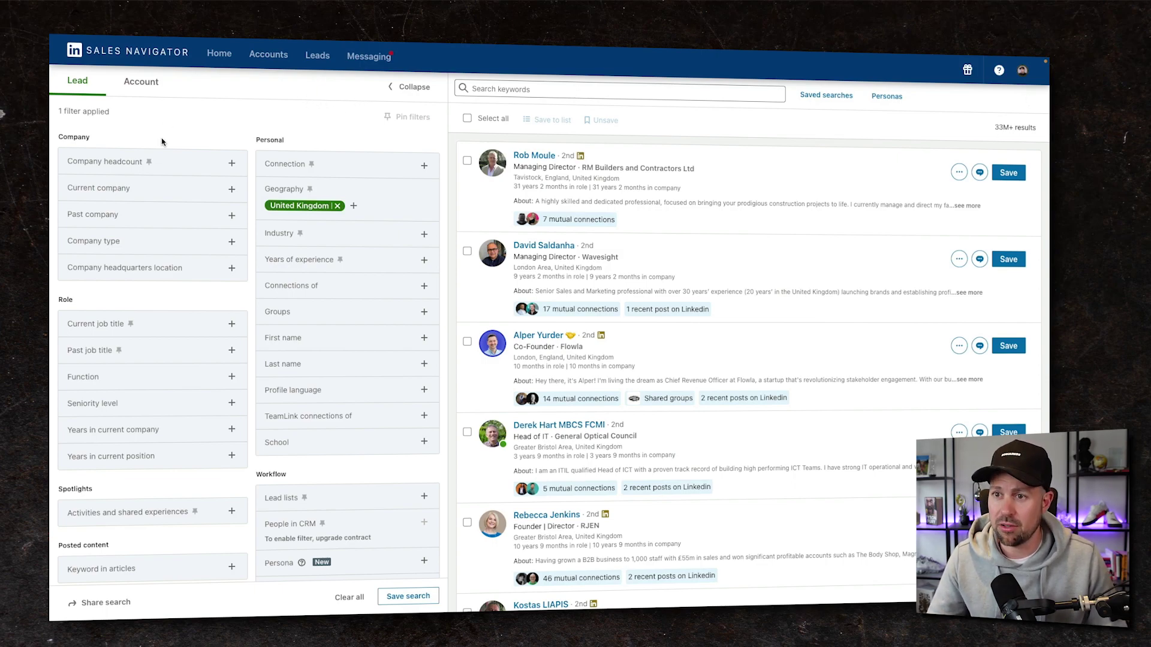
- Add the 11-50 and 51-200 Company headcount ranges
left_click(135, 163)
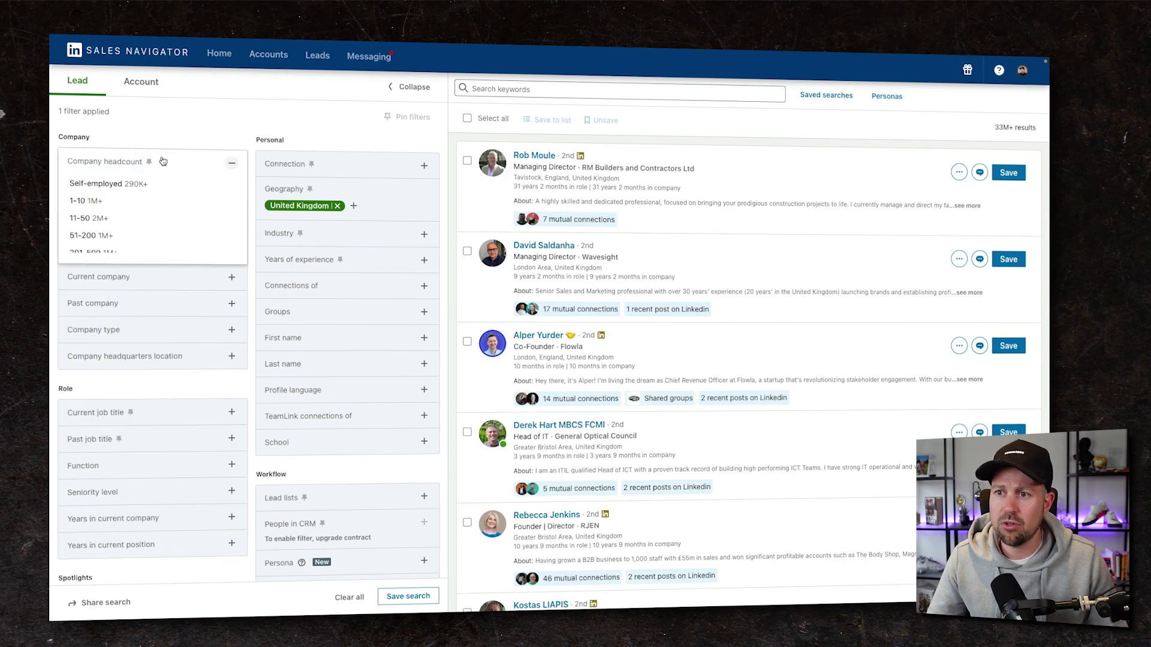
left_click(85, 218)
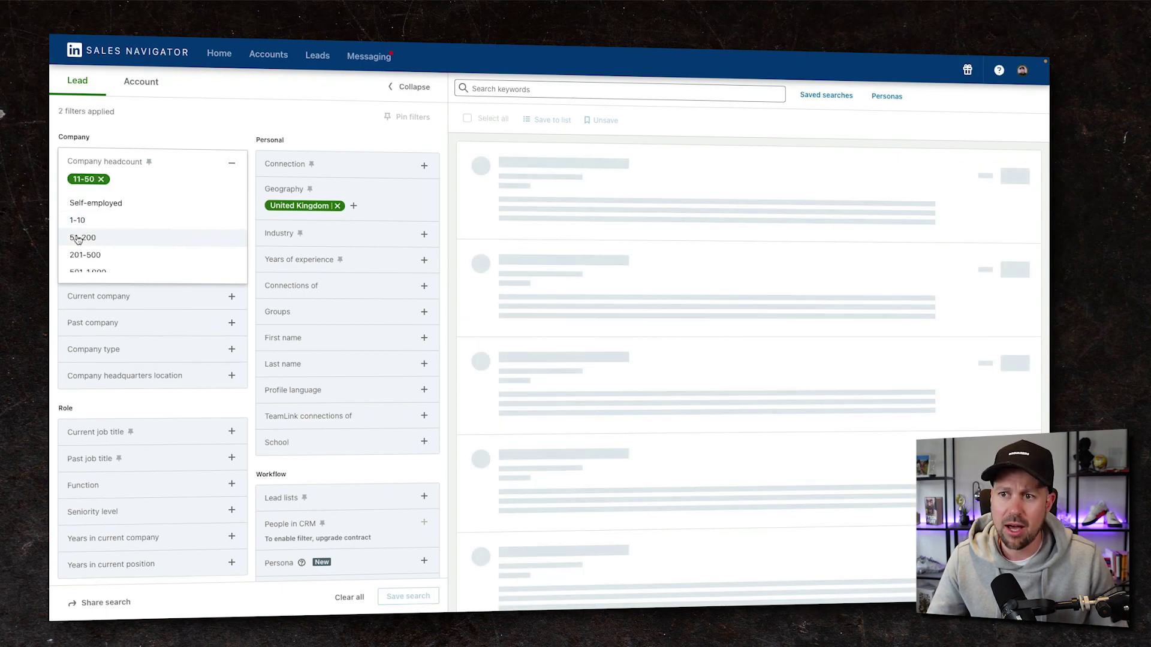
left_click(87, 238)
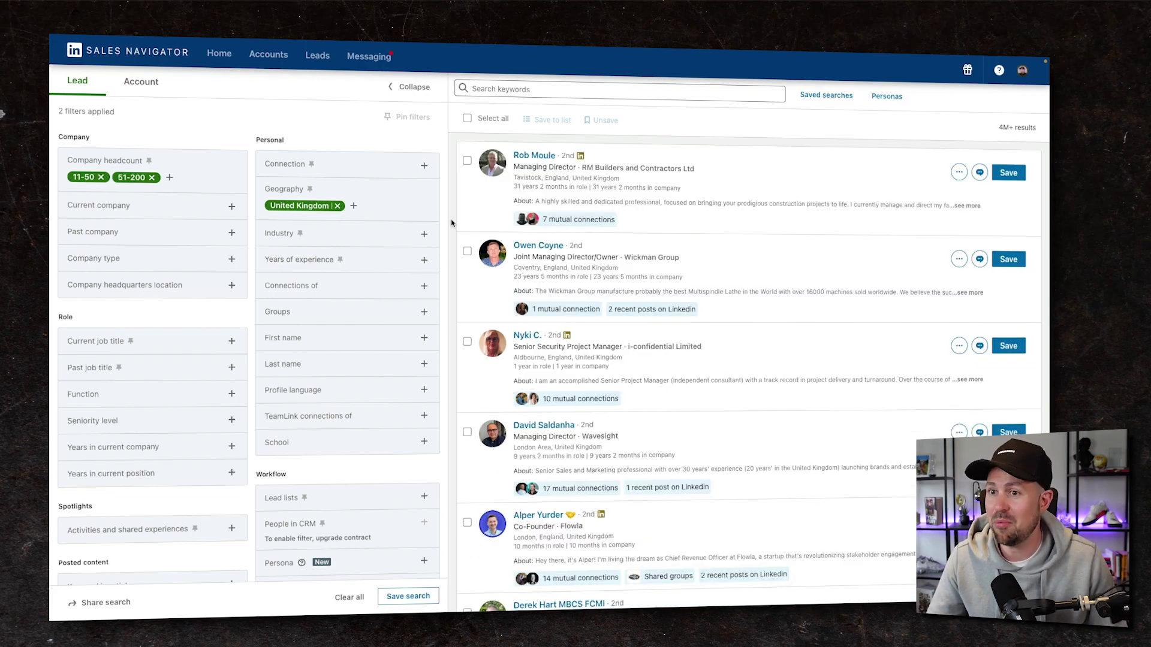
- Exclude Apple as a current company
left_click(97, 209)
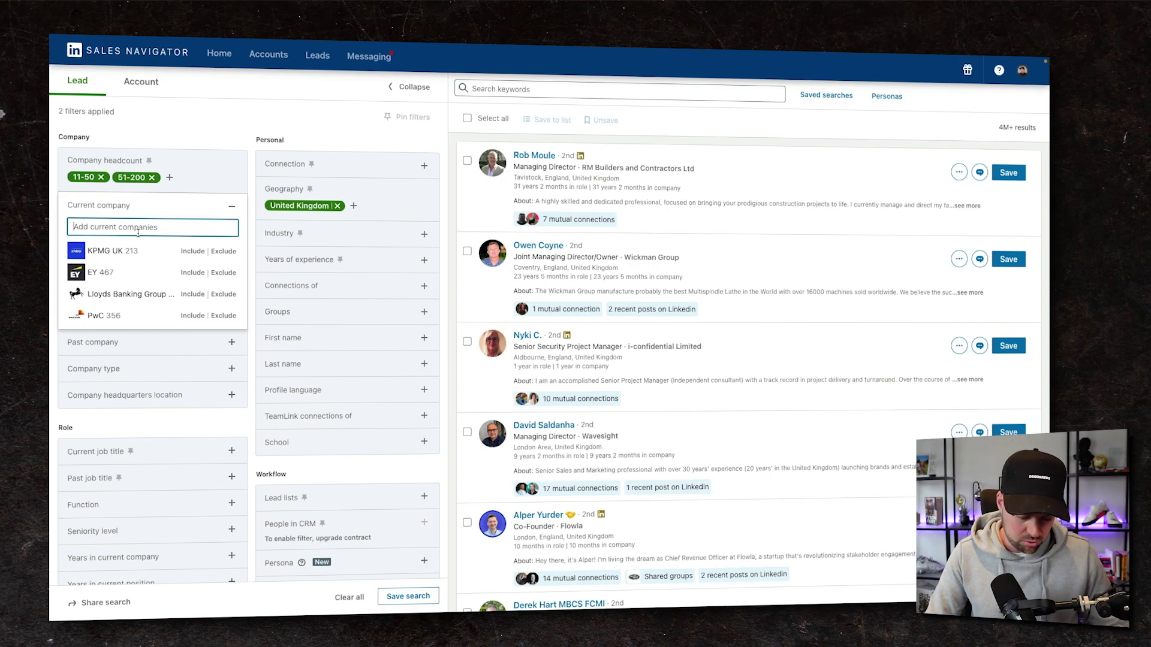
type("apple")
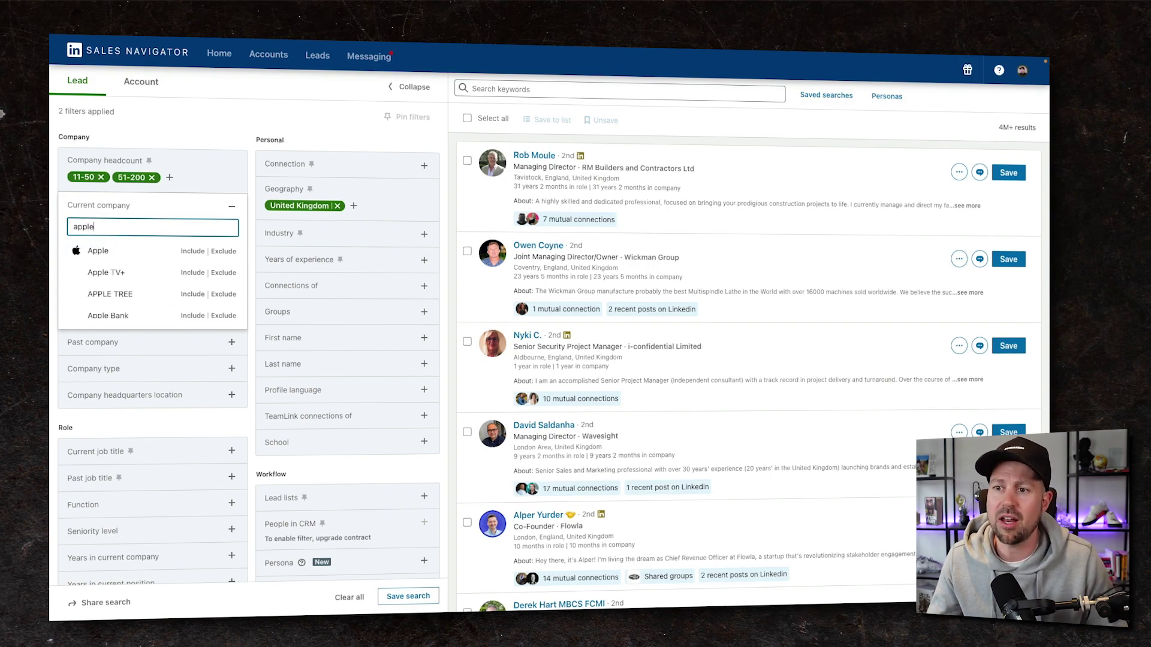
left_click(192, 251)
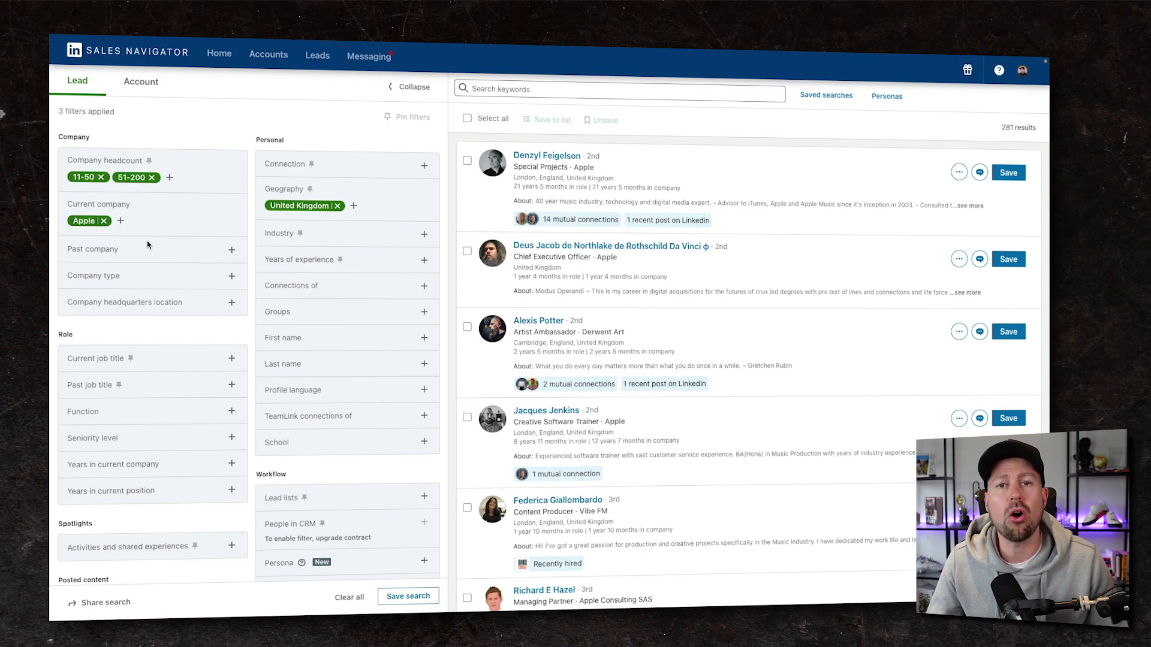
left_click(90, 222)
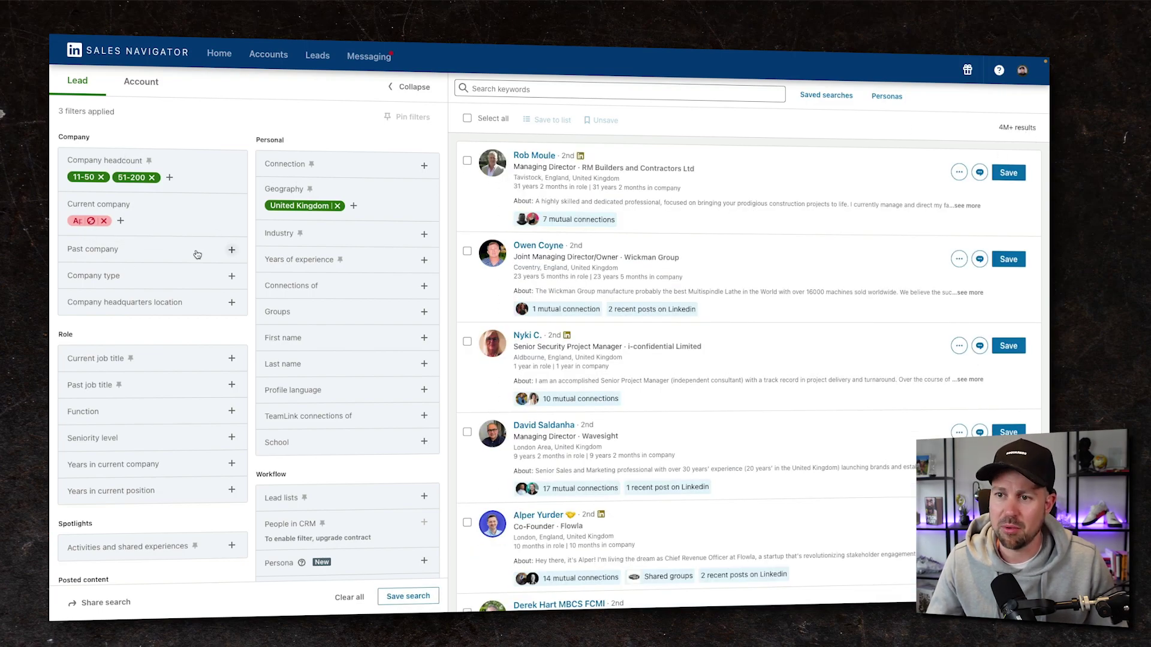
- Add Nike as a past company and switch it to excluded
left_click(105, 252)
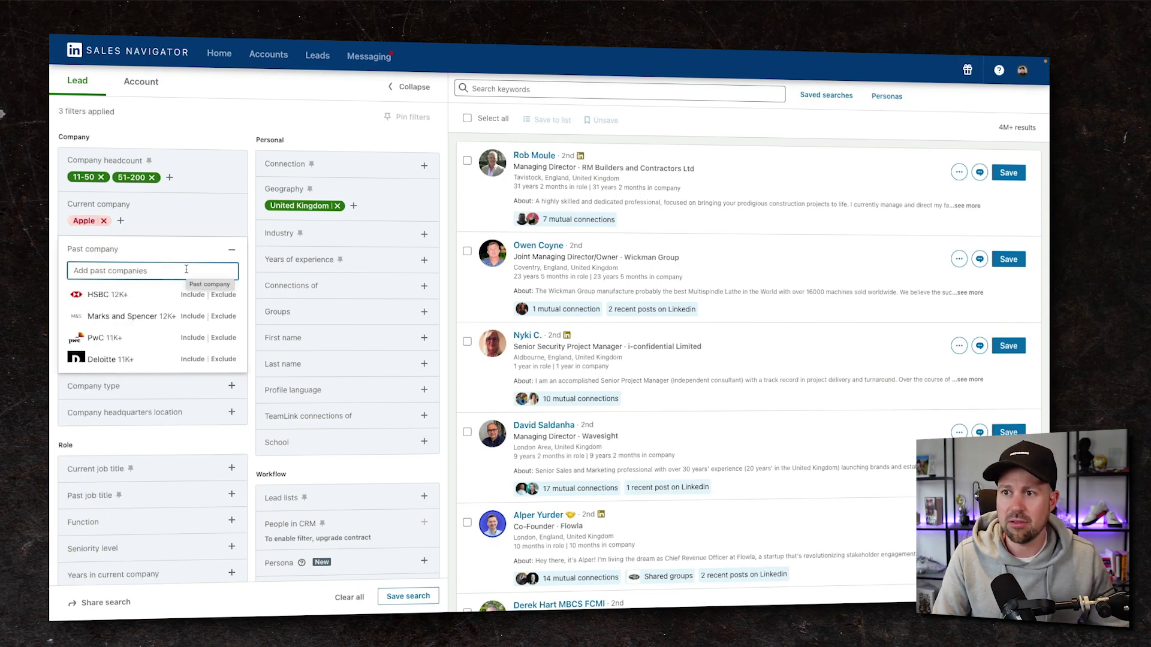
type("Nike")
left_click(180, 295)
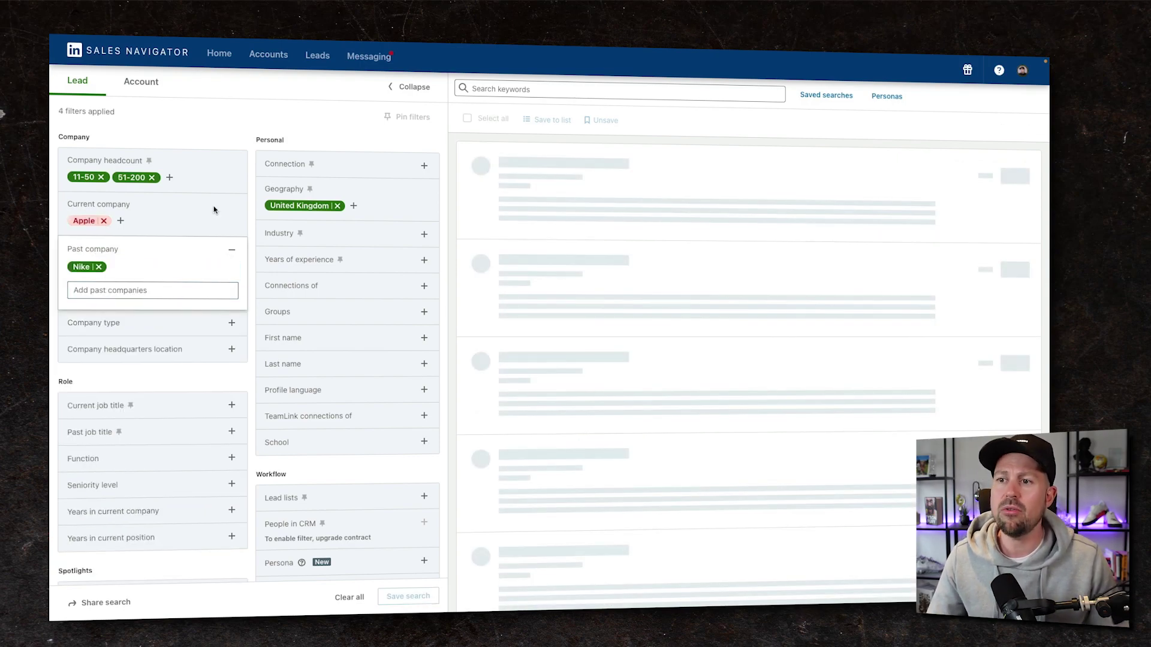
left_click(198, 139)
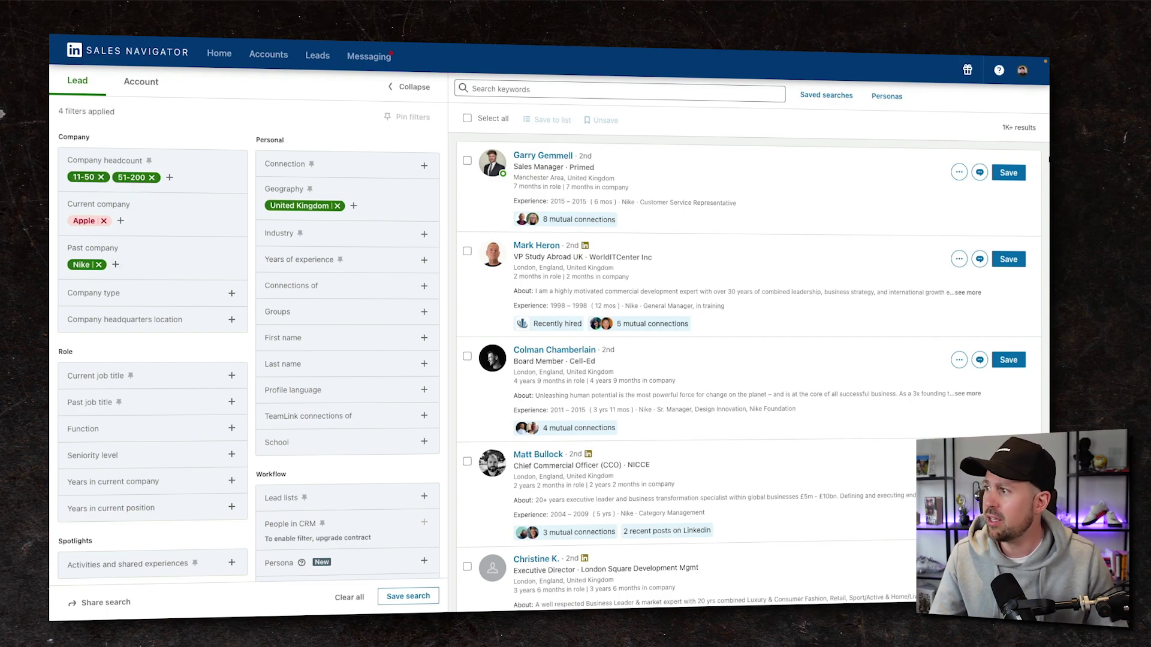
left_click(86, 264)
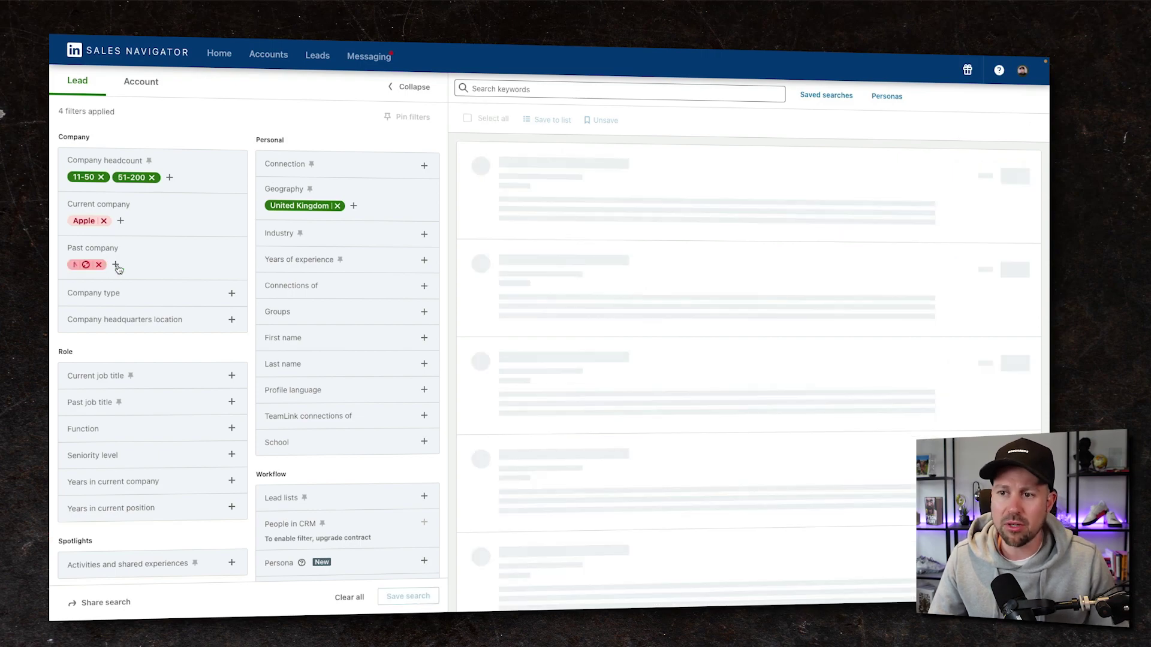
- Glance at the Company type and Headquarters location filters, leaving both unchanged
left_click(150, 294)
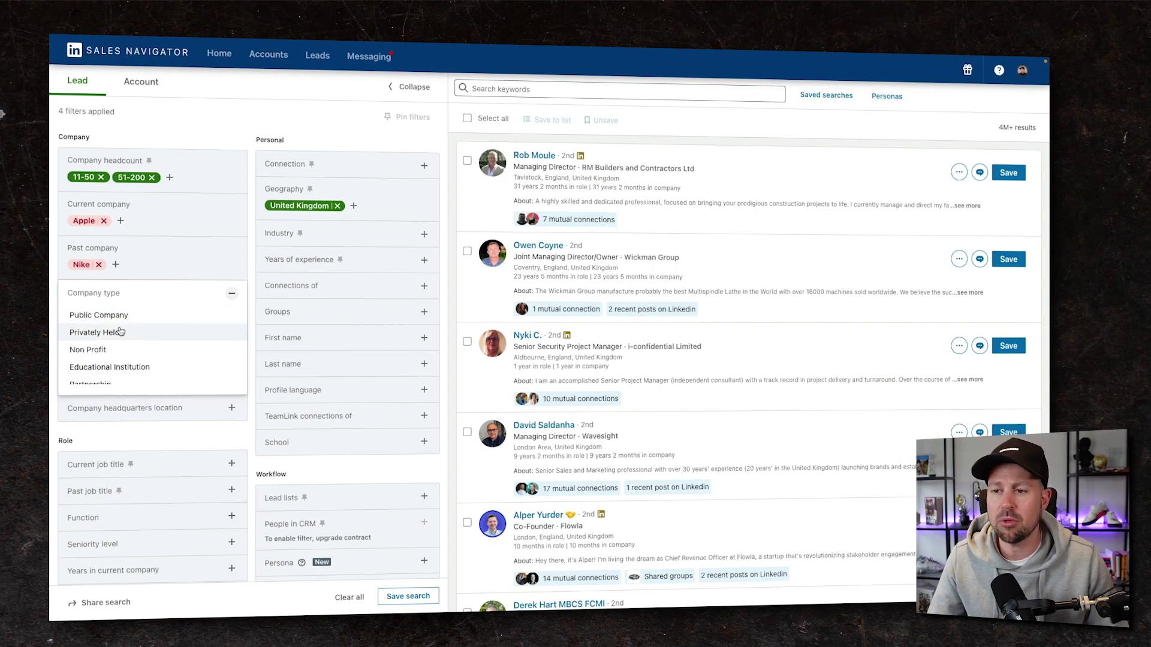
left_click(250, 260)
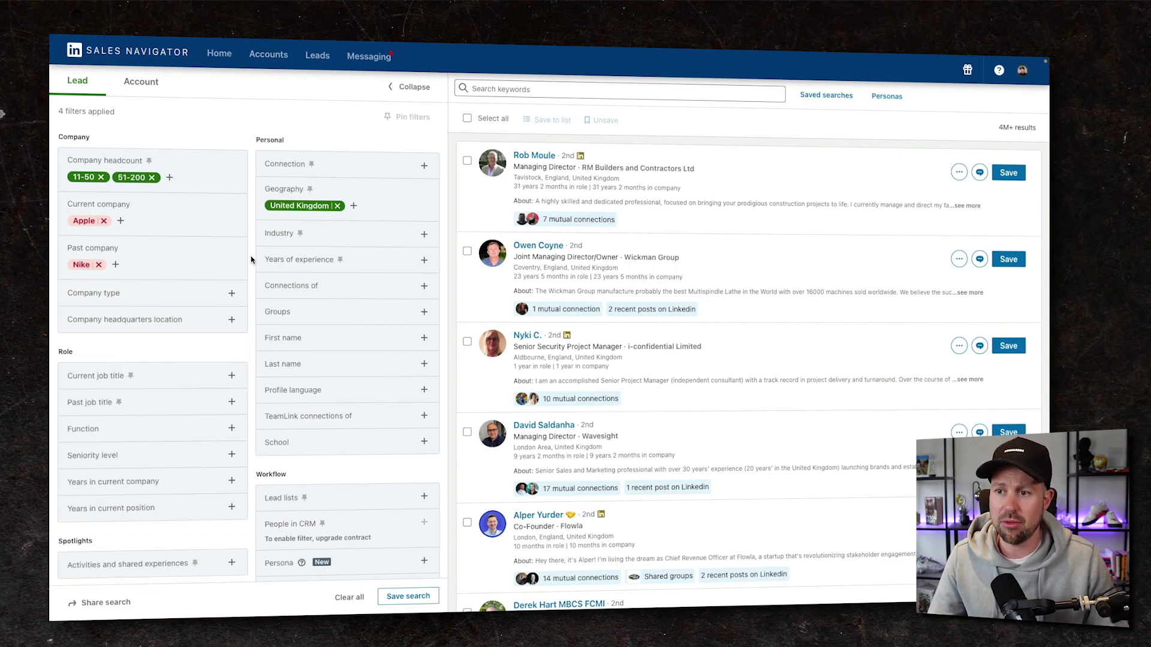
left_click(125, 322)
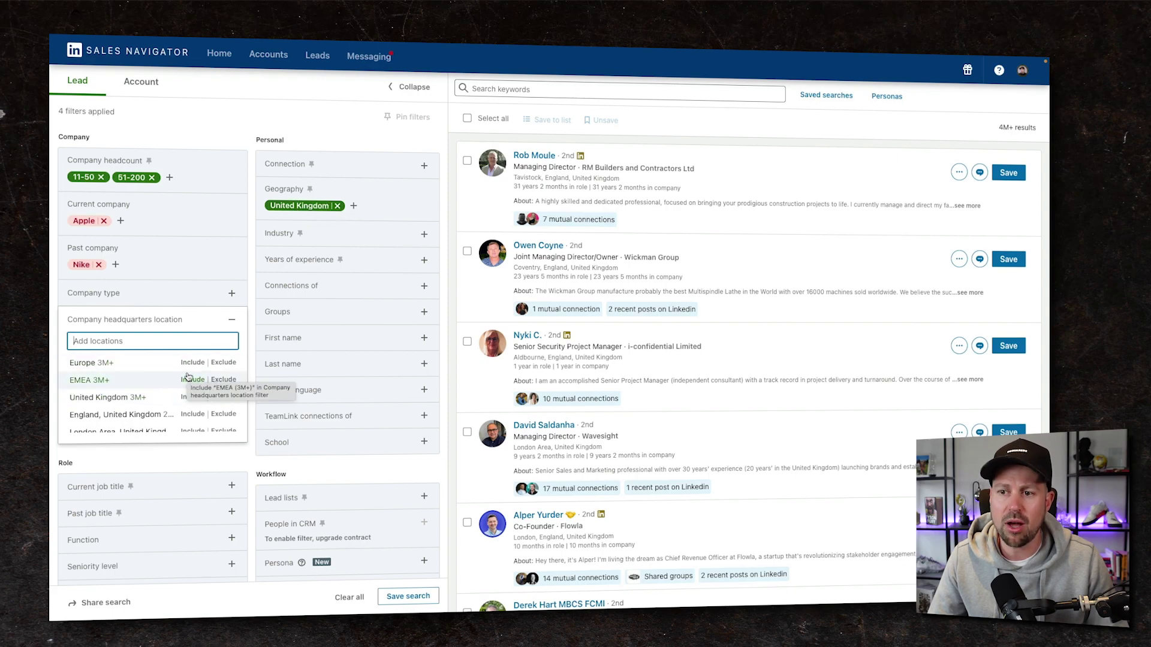
scroll(150, 374, "down", 5)
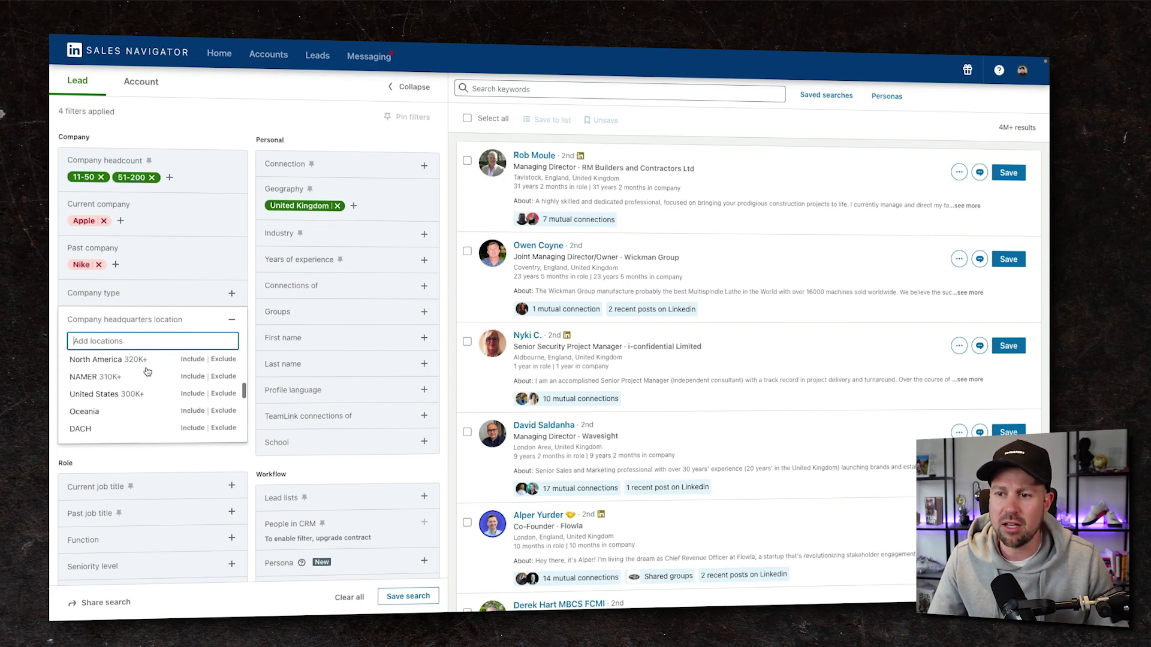
left_click(250, 272)
scroll(232, 356, "down", 1)
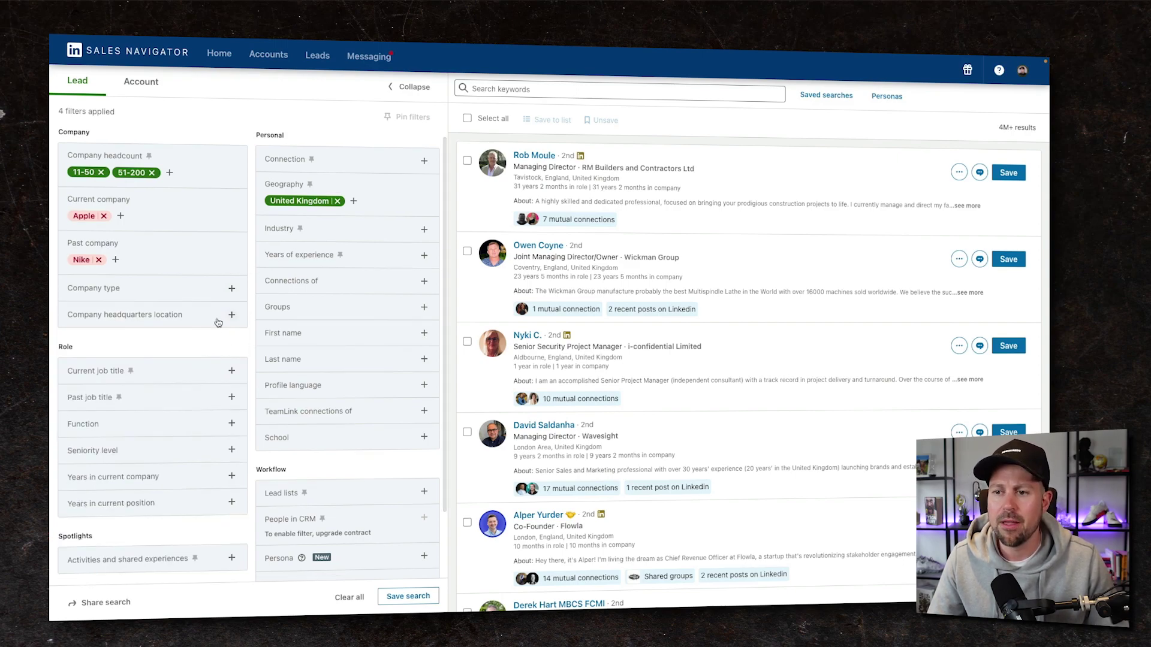
scroll(218, 323, "down", 1)
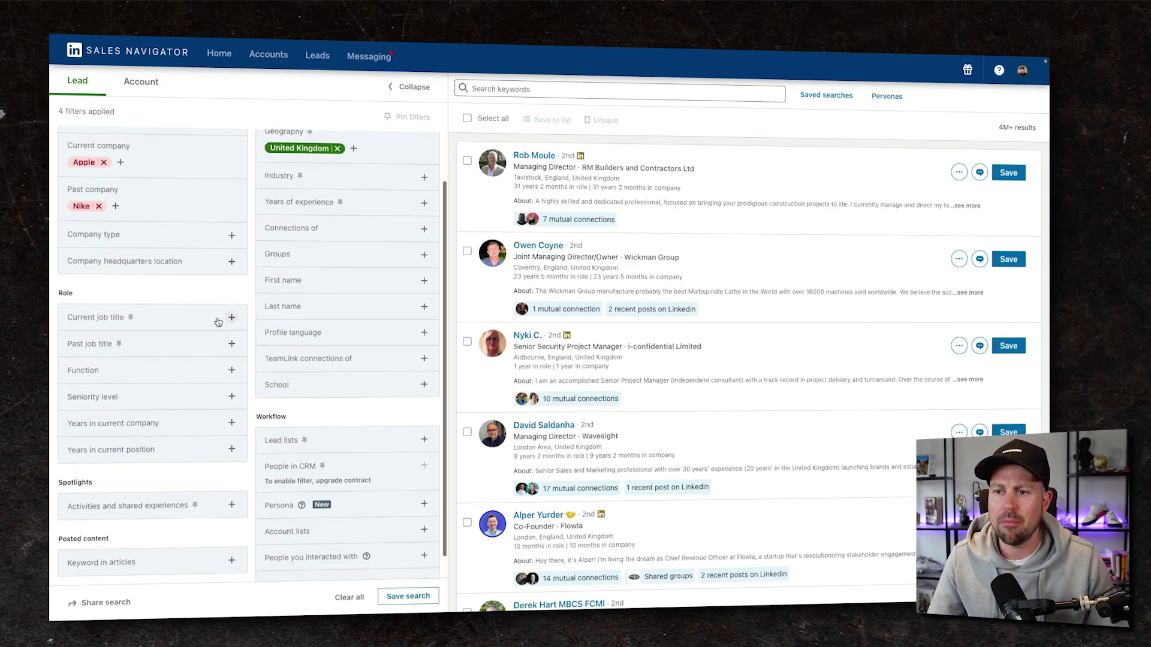
left_click_drag(76, 294, 61, 295)
left_click(66, 294)
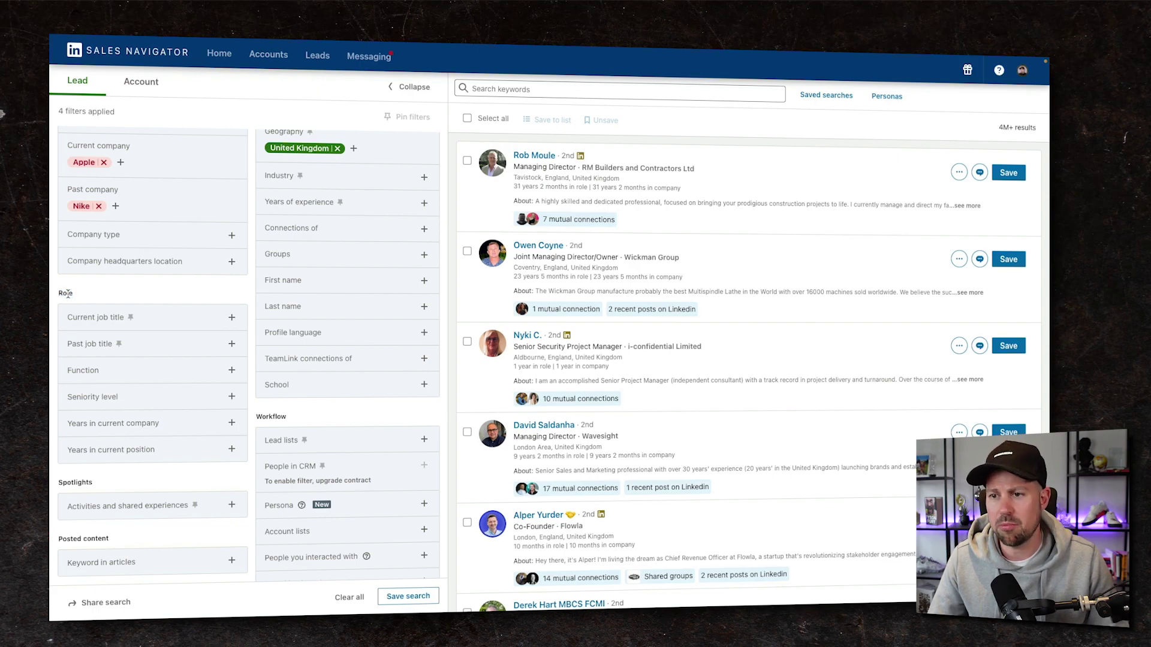
left_click(104, 321)
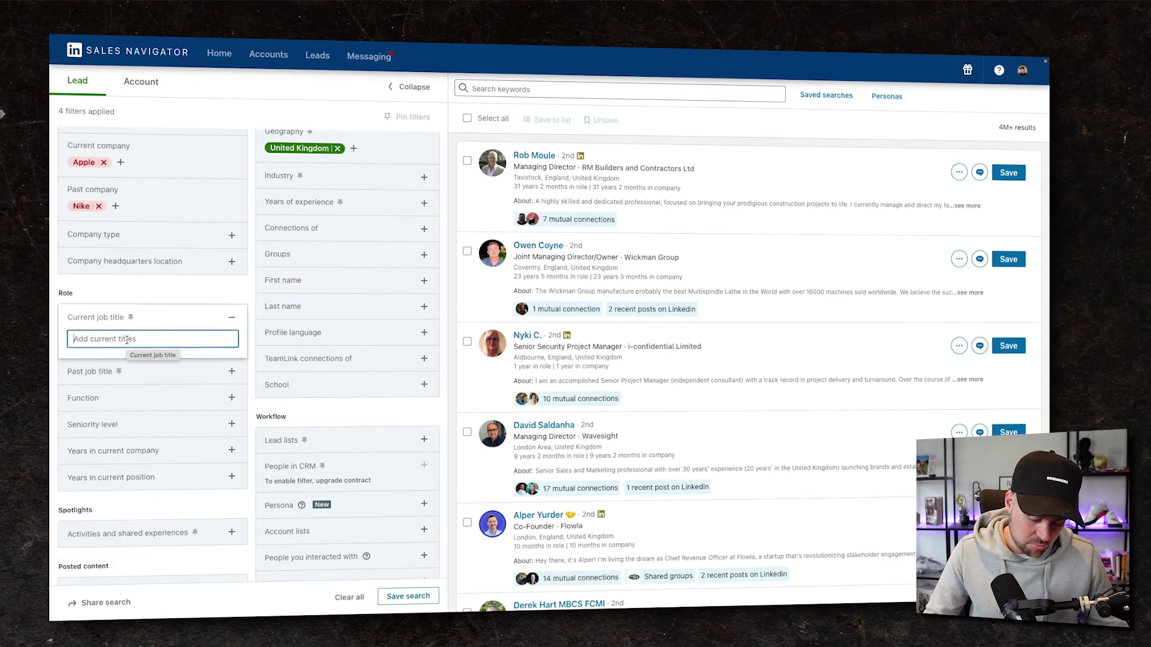
type("marketing")
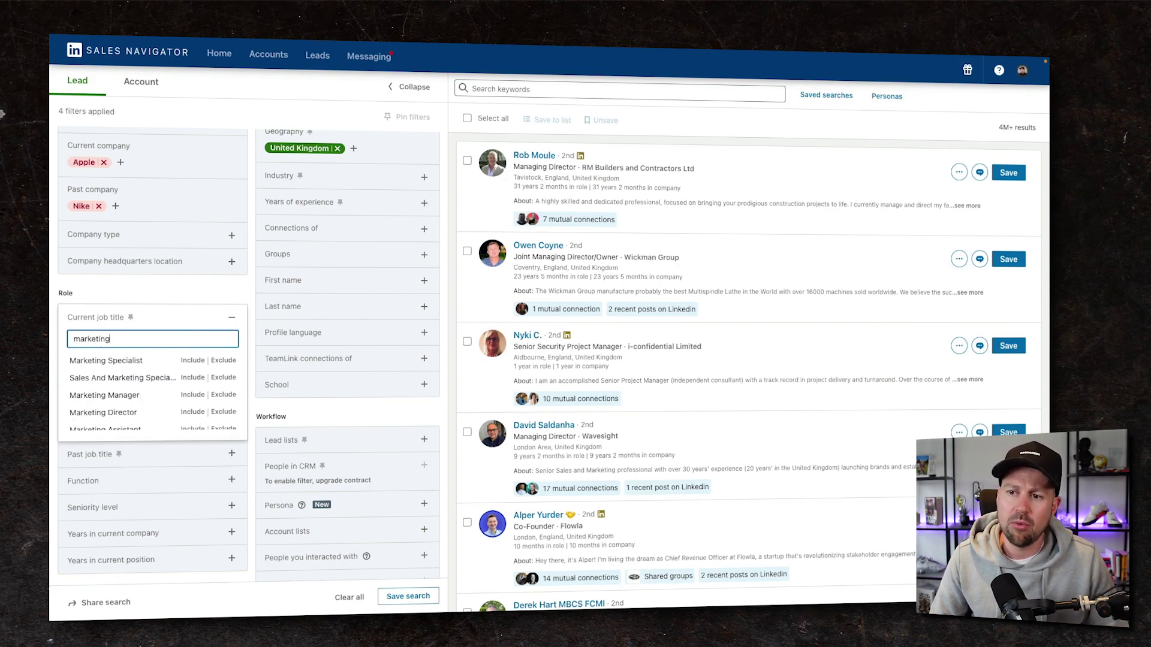
key("Return")
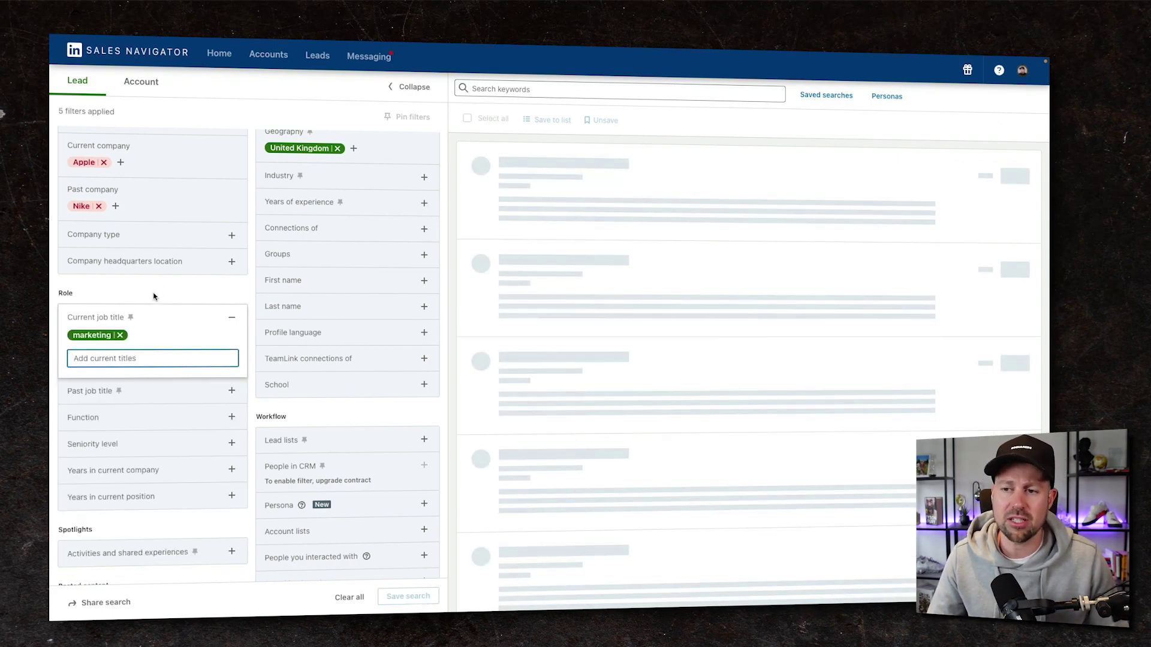
type("marketing director")
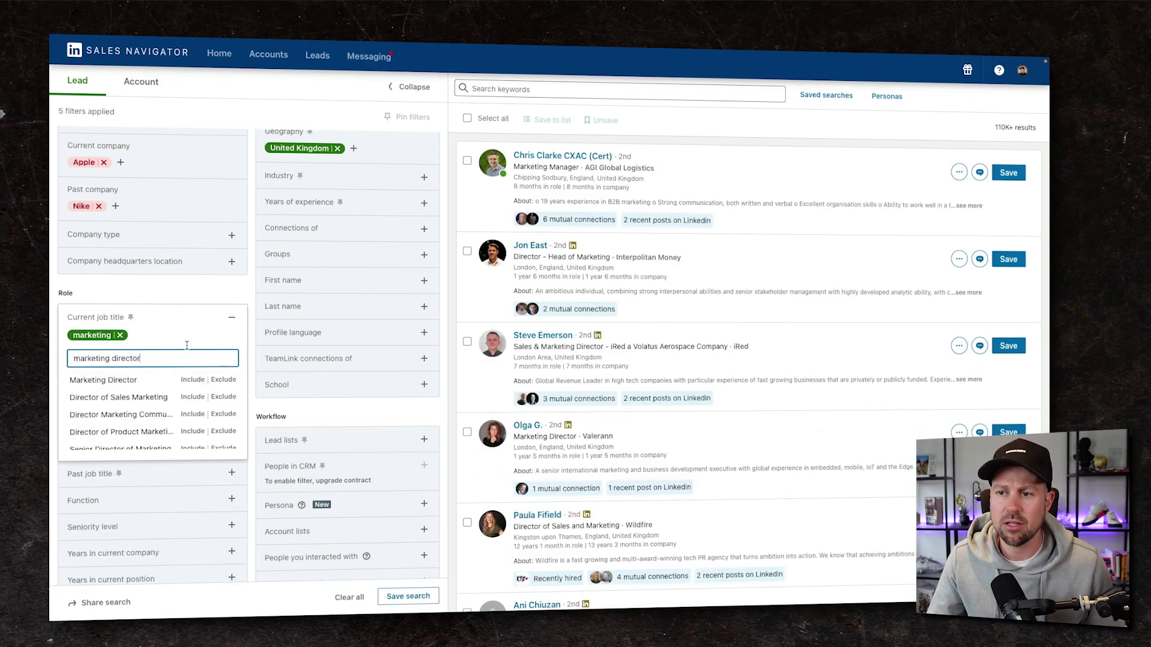
left_click(161, 300)
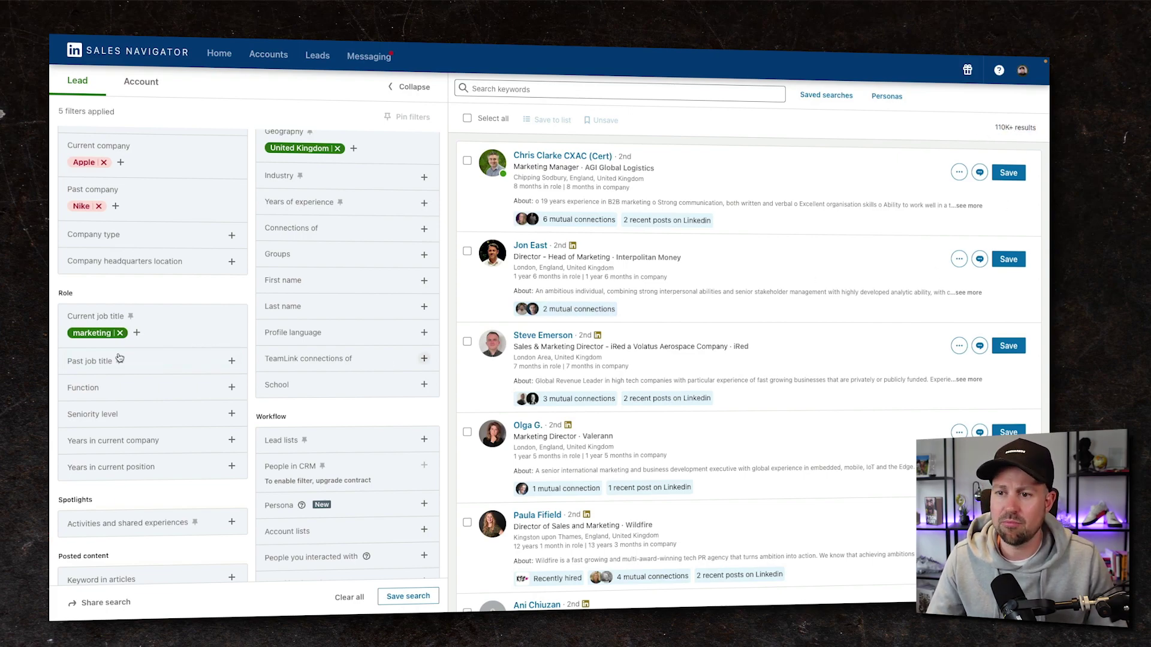
scroll(50, 369, "down", 1)
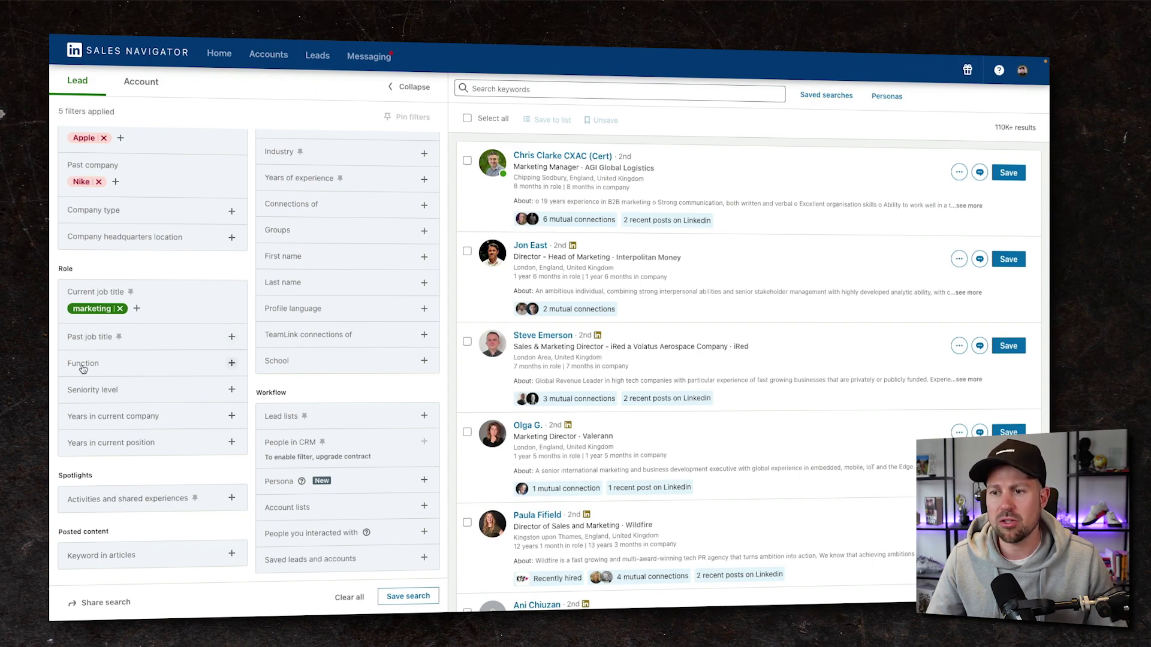
left_click(170, 364)
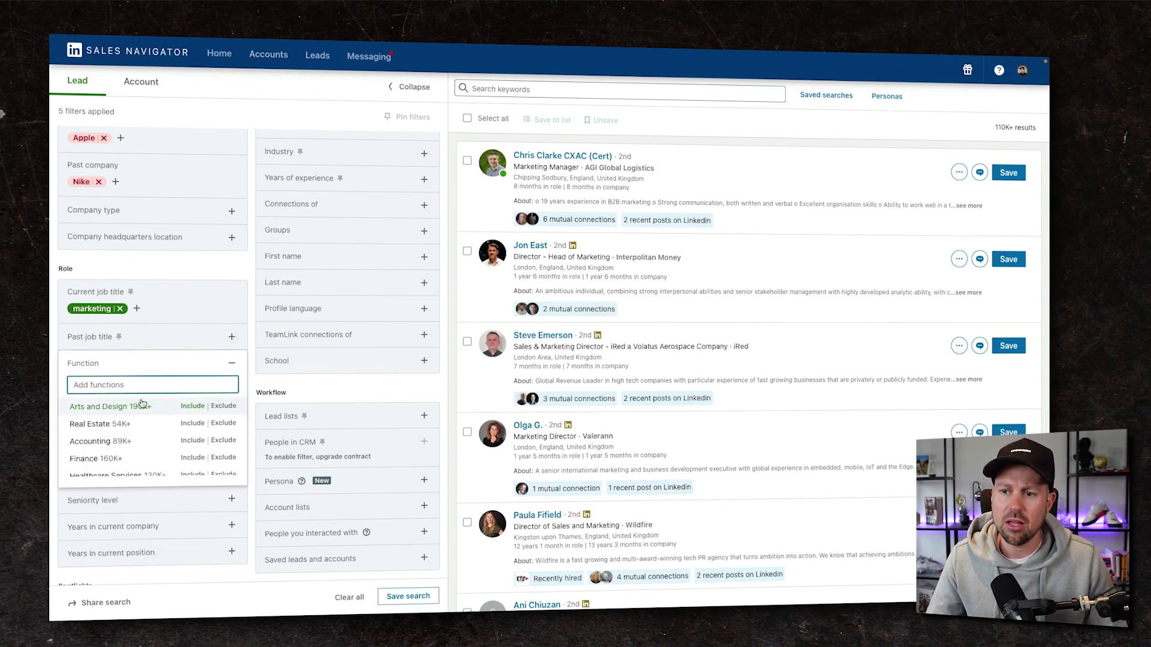
scroll(139, 413, "down", 2)
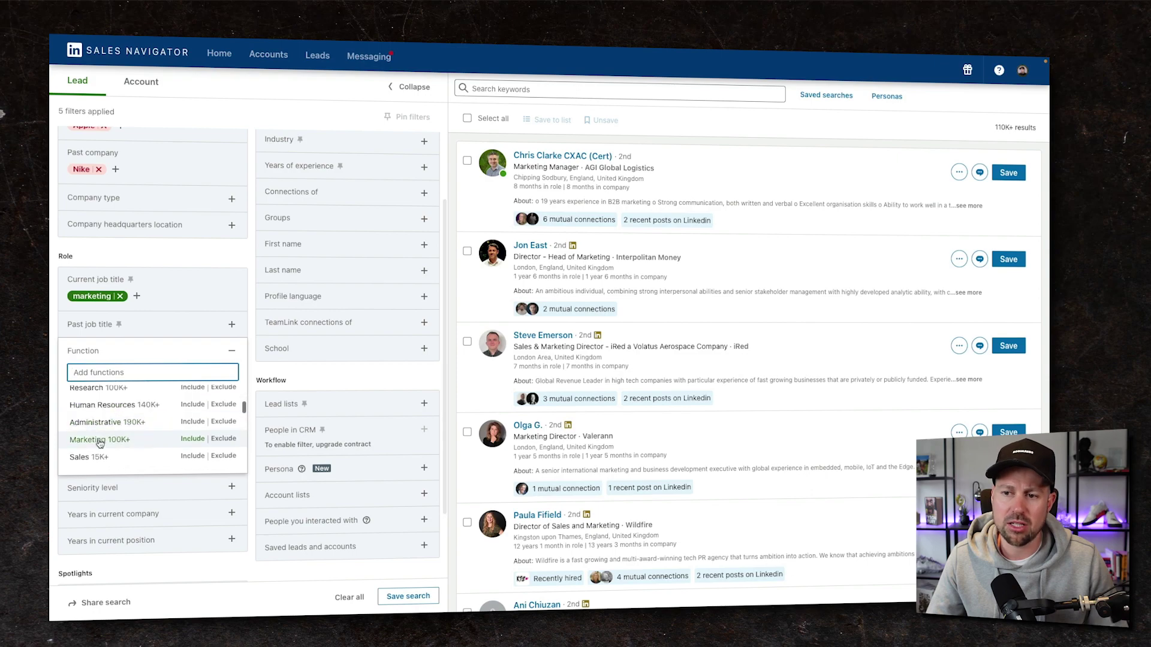
mouse_move(87, 297)
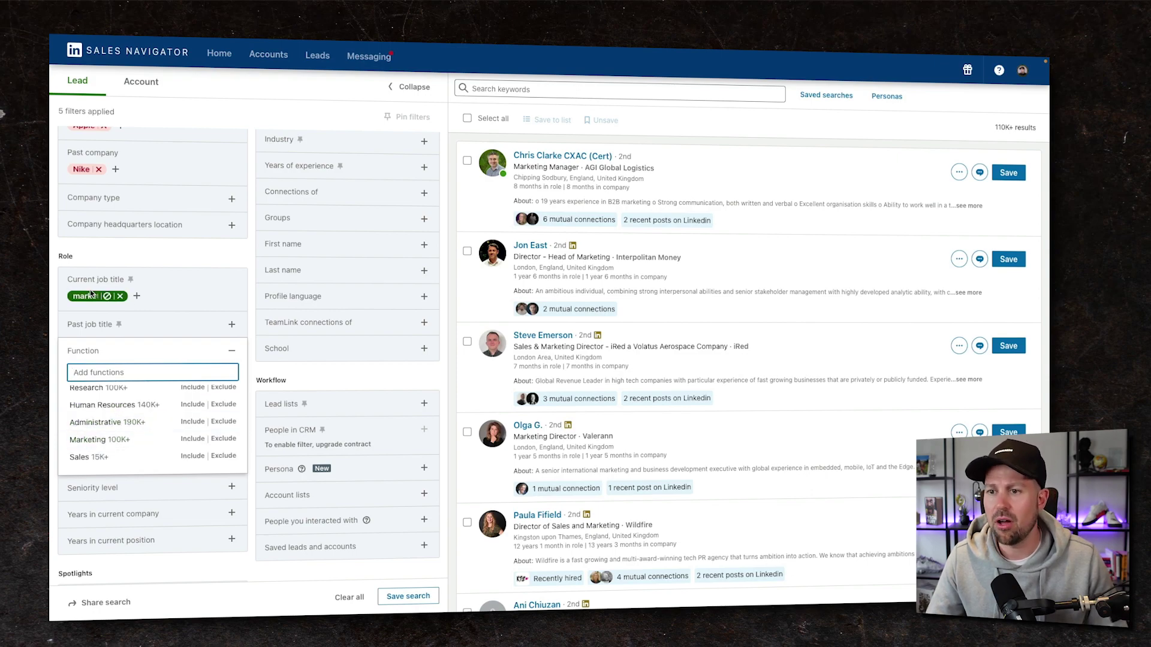
left_click(166, 253)
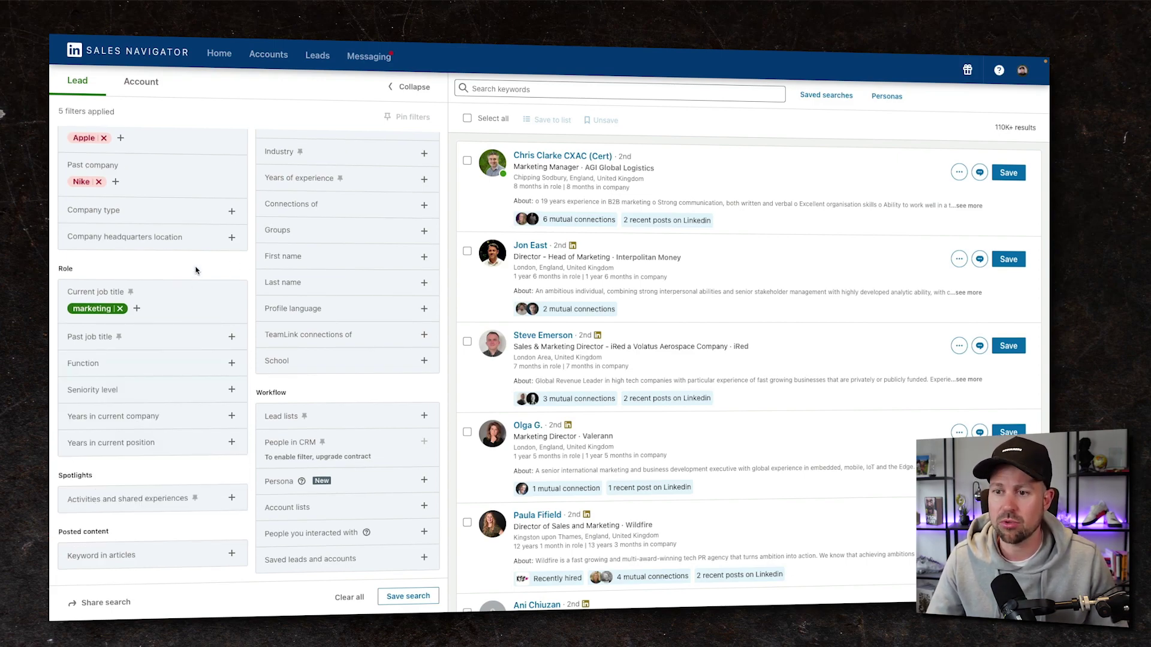
- Include Director in the Seniority level filter
left_click(91, 391)
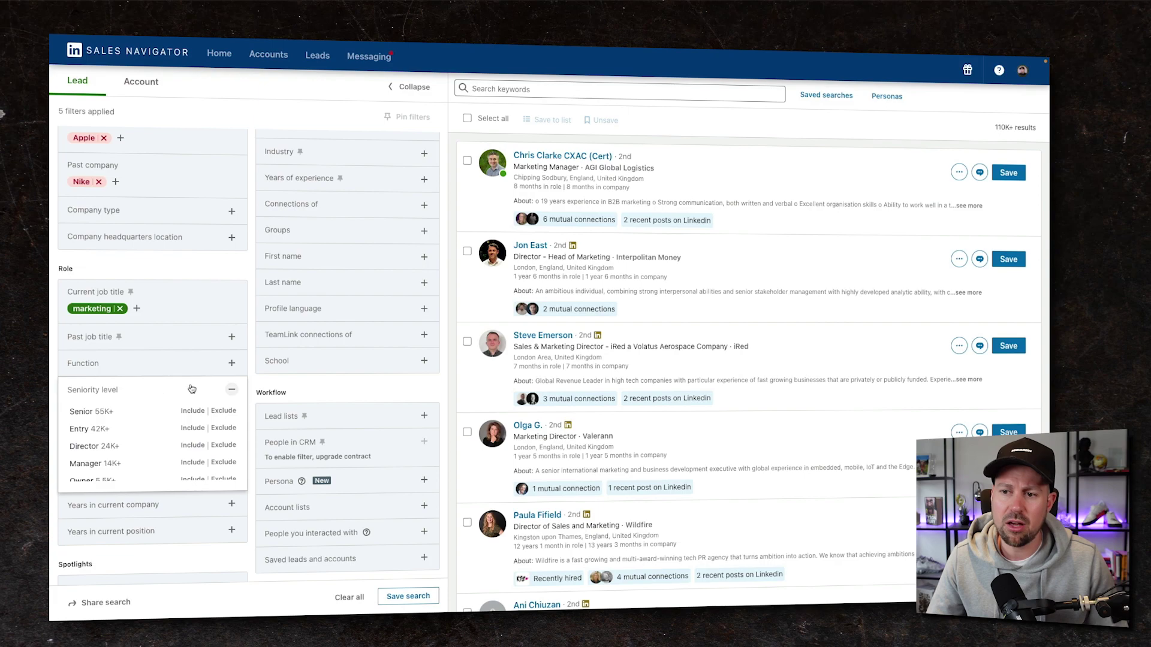
left_click(84, 450)
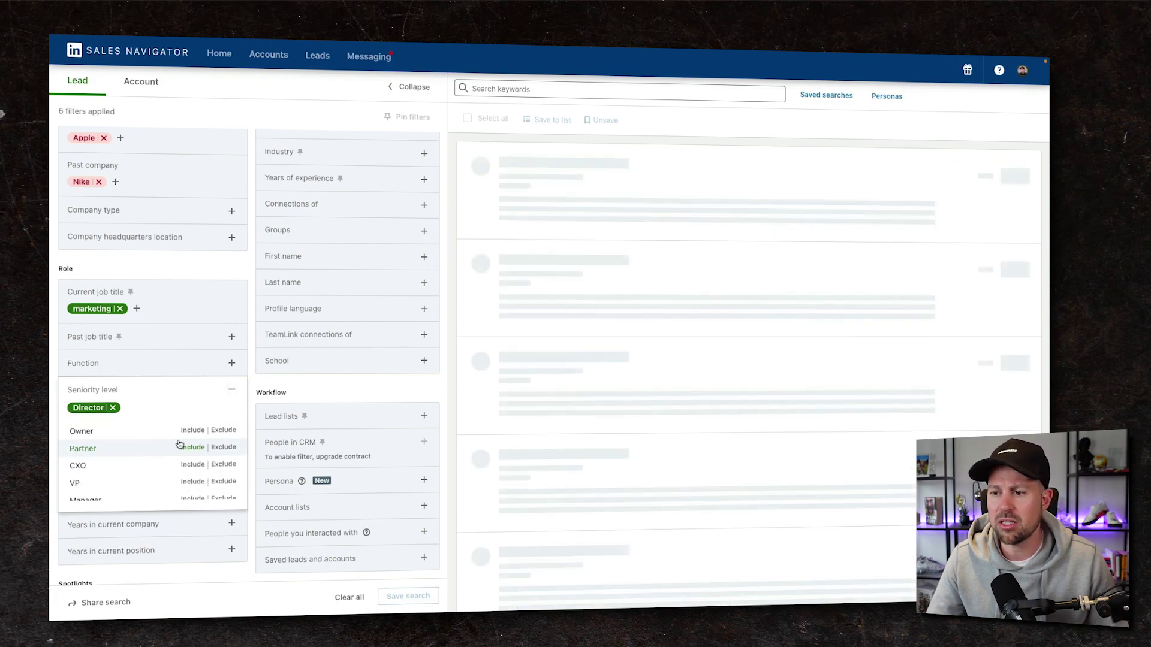
left_click(449, 230)
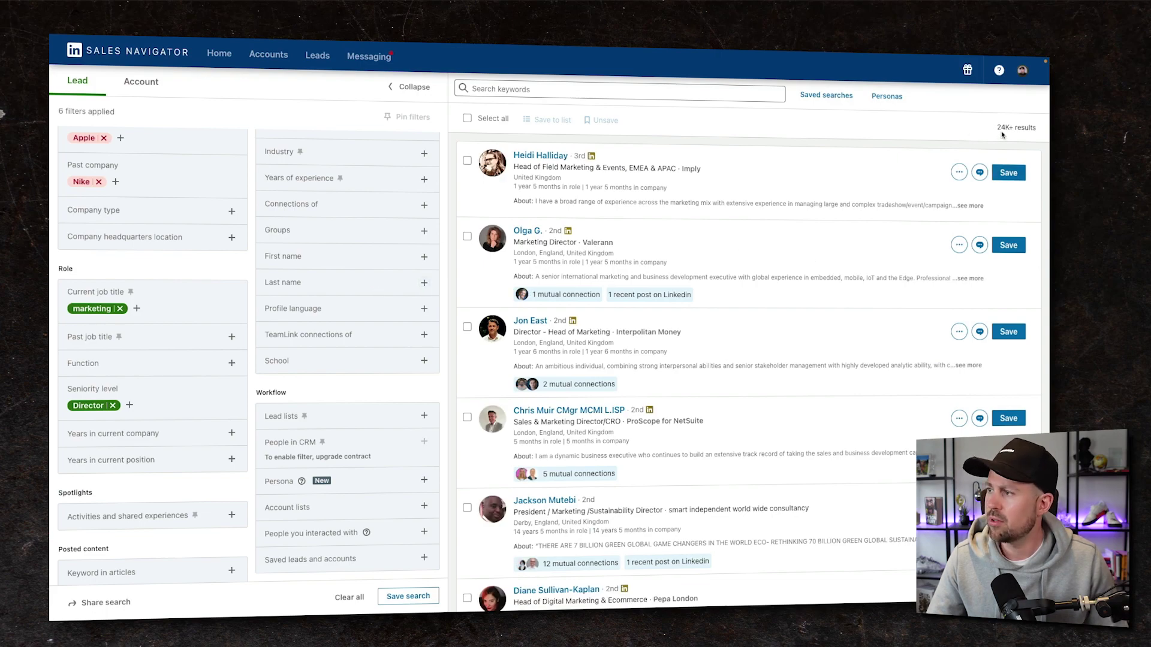
- Set Years in current company to Less than 1 year
scroll(175, 329, "down", 1)
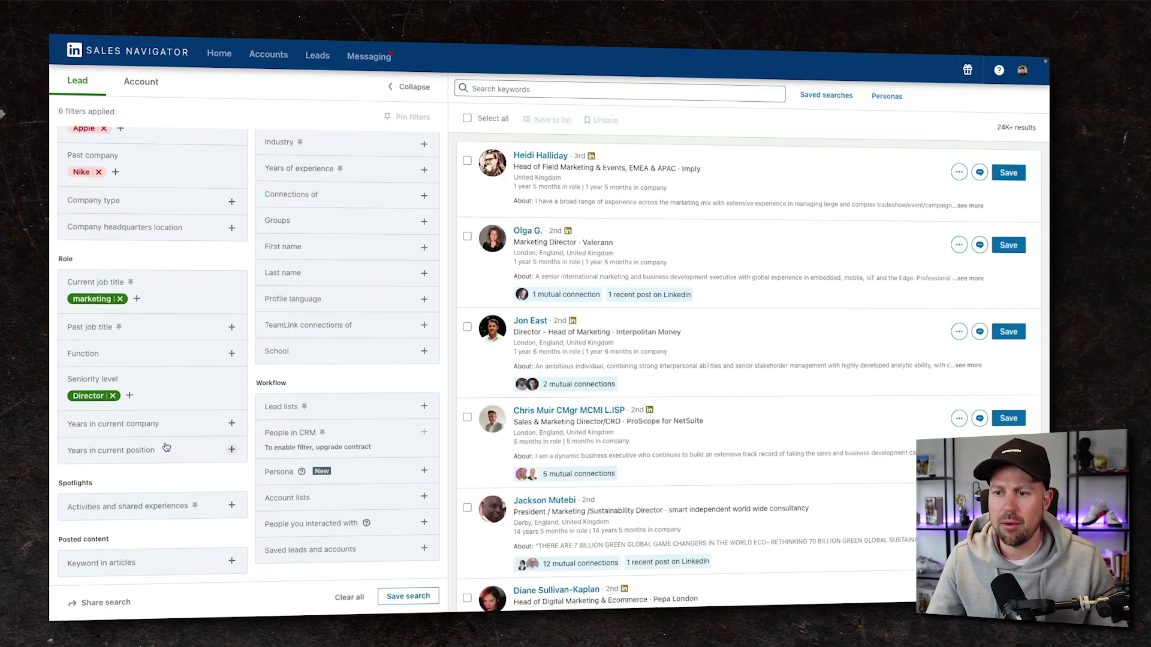
left_click(115, 424)
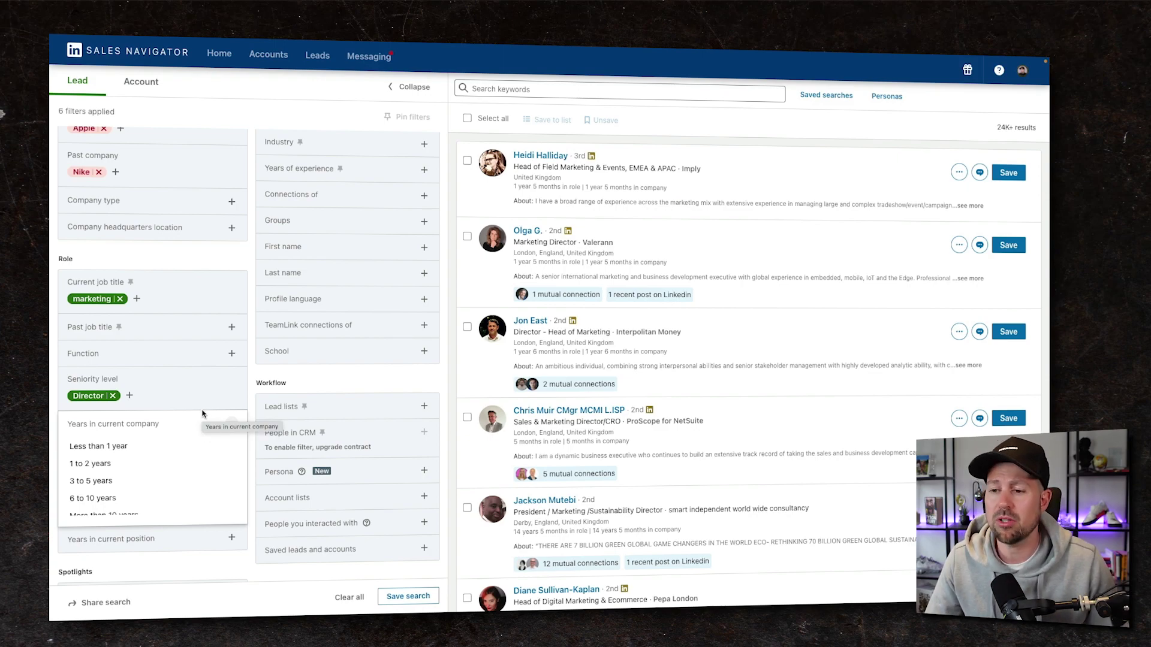
left_click(127, 449)
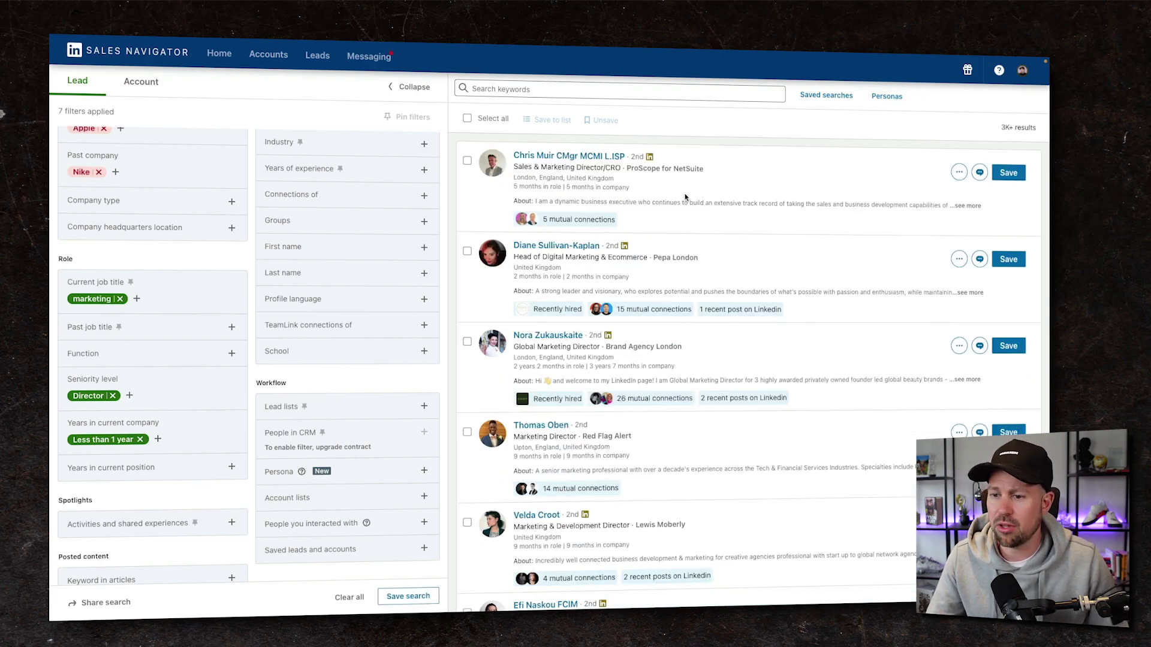
scroll(150, 393, "down", 1)
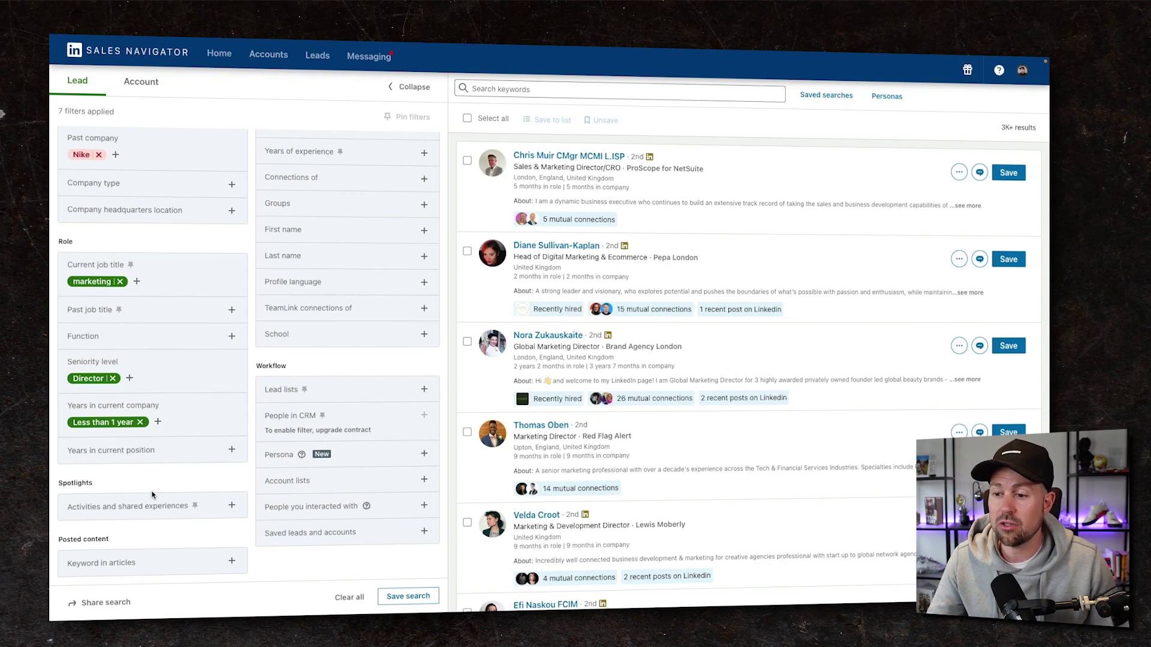
- Include leads who posted on LinkedIn in the last 30 days
left_click(140, 509)
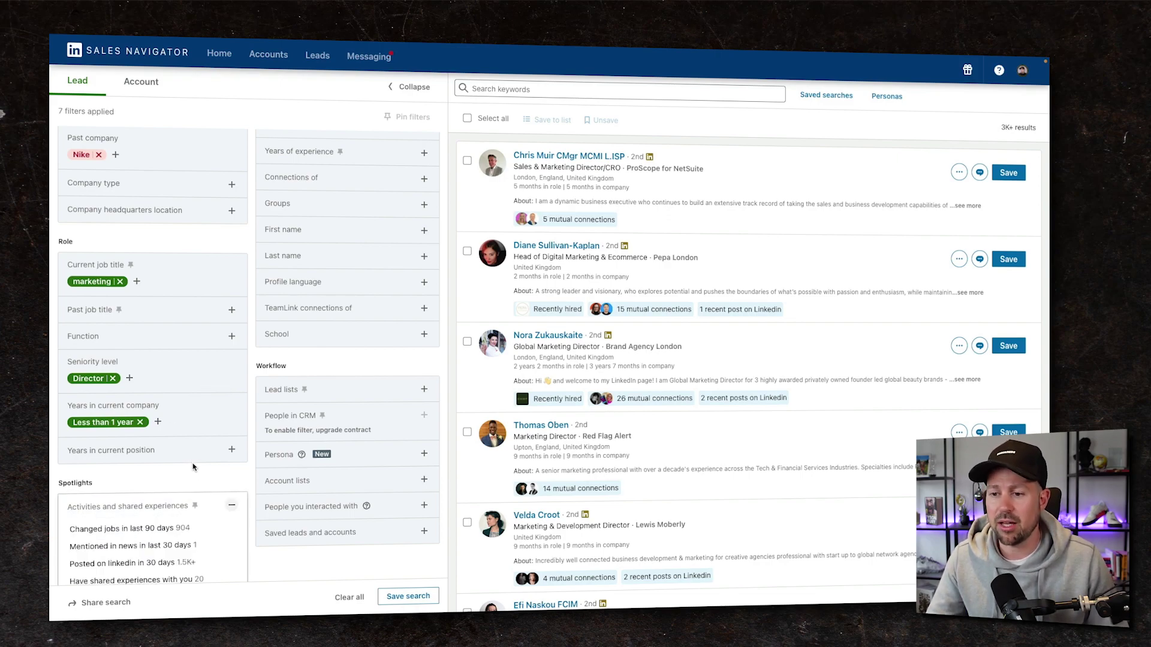
scroll(198, 461, "down", 1)
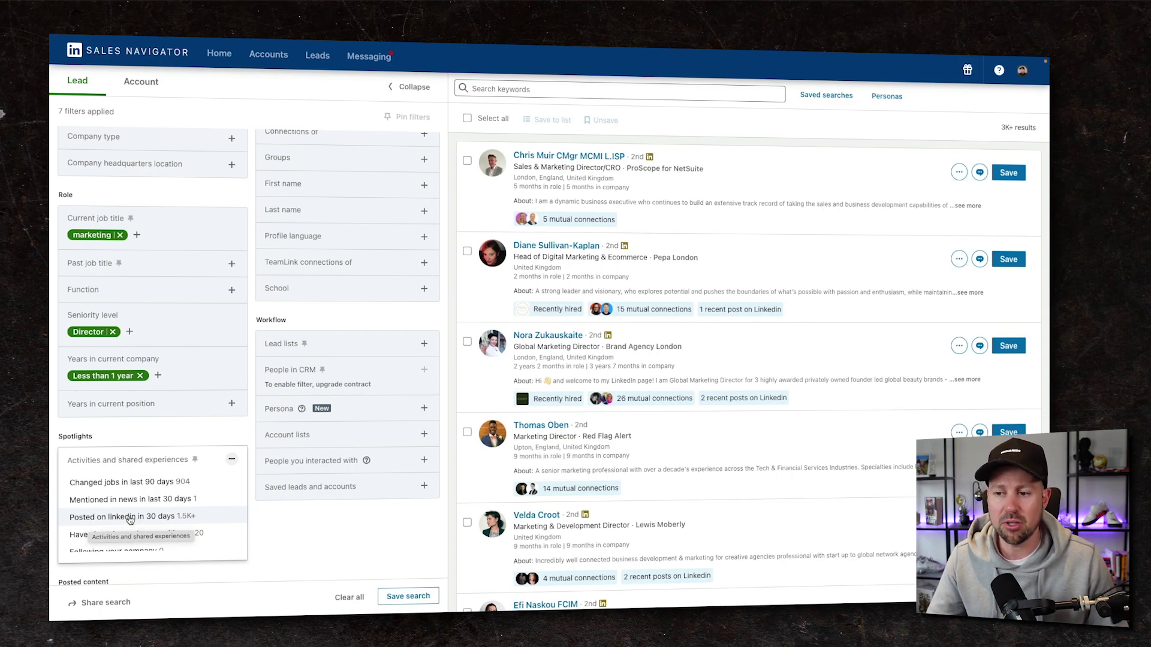
left_click(104, 519)
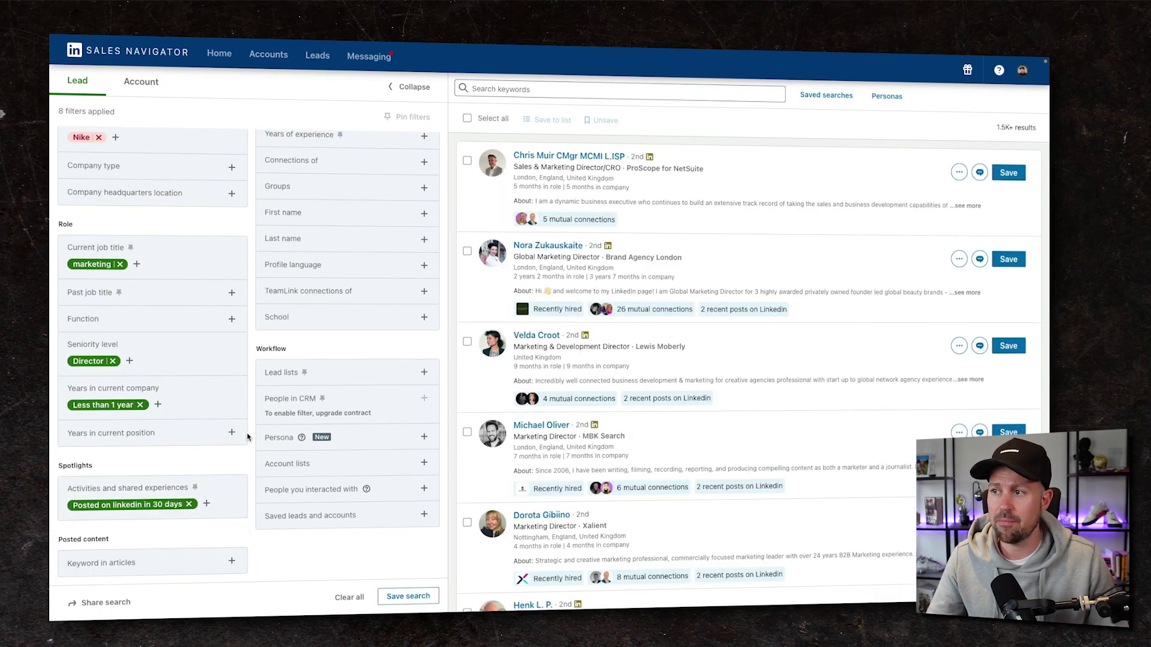
- Try 'brand' as a keyword in articles, then remove it again
left_click(102, 565)
left_click(129, 556)
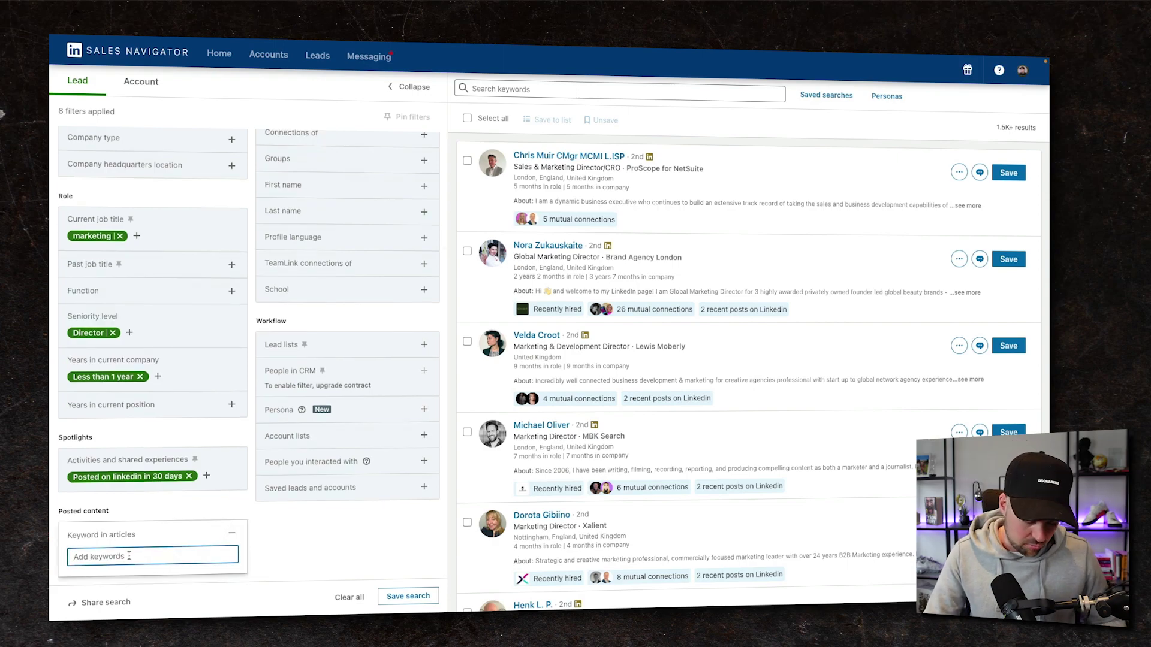
type("brand")
key("Return")
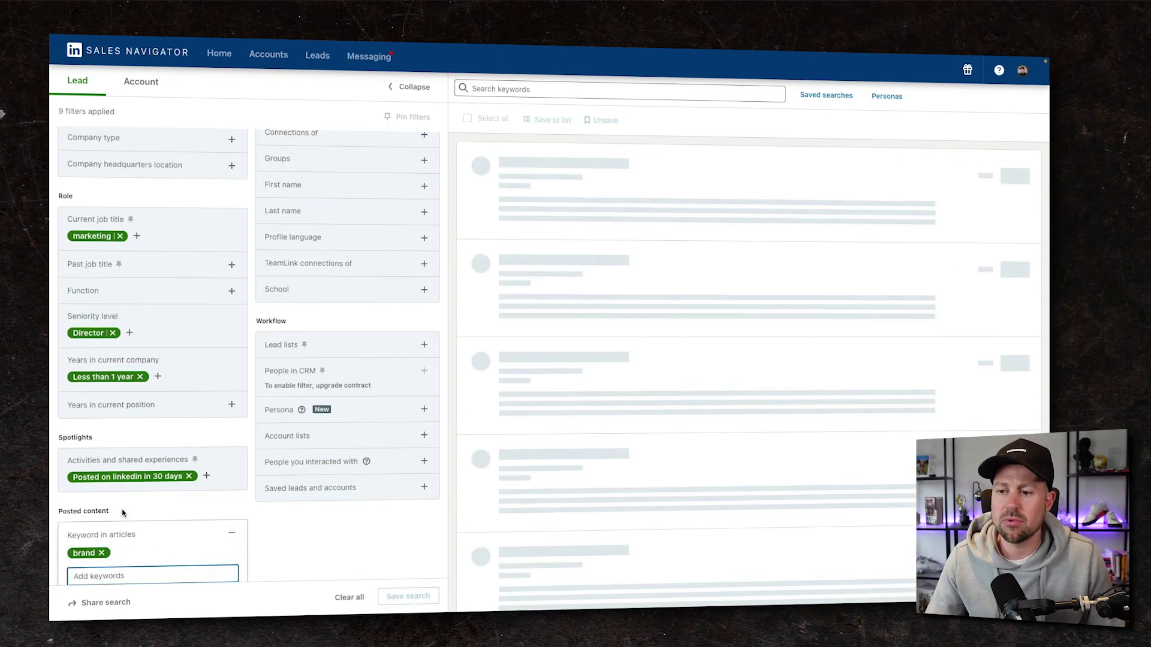
left_click(181, 506)
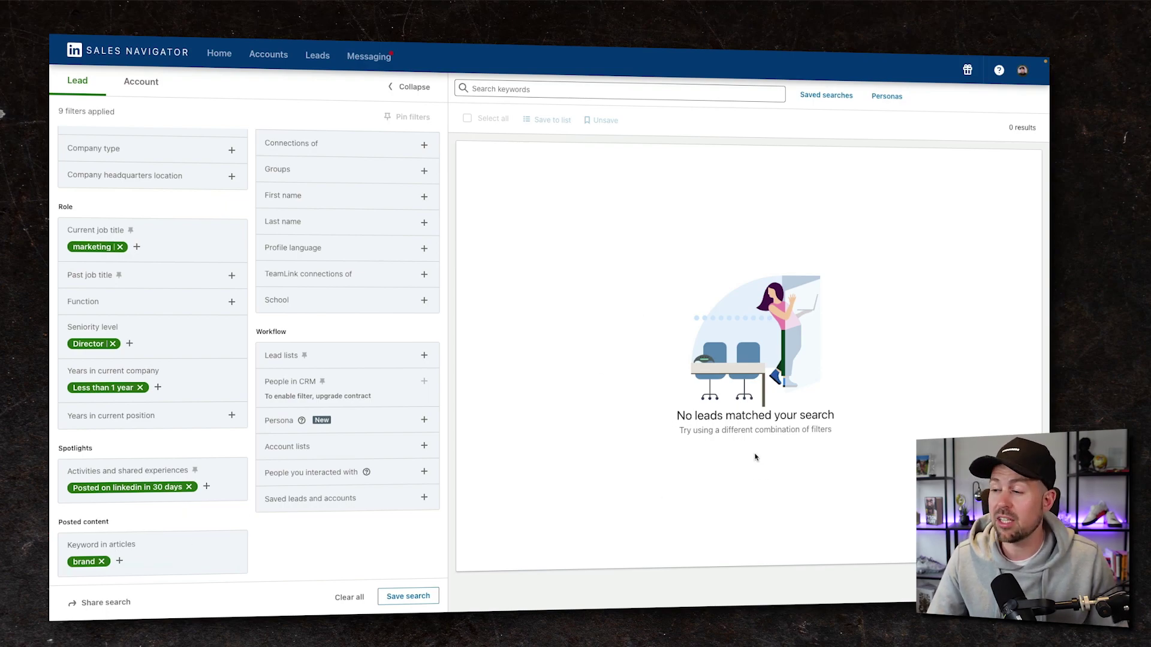
left_click(101, 561)
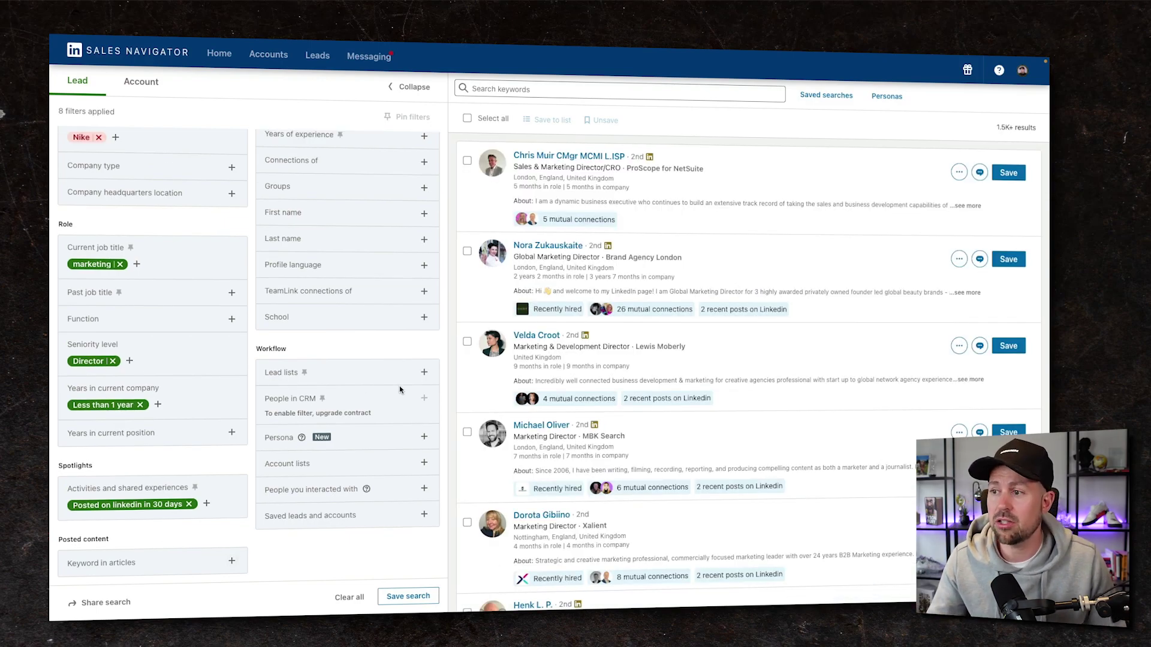
scroll(399, 386, "up", 3)
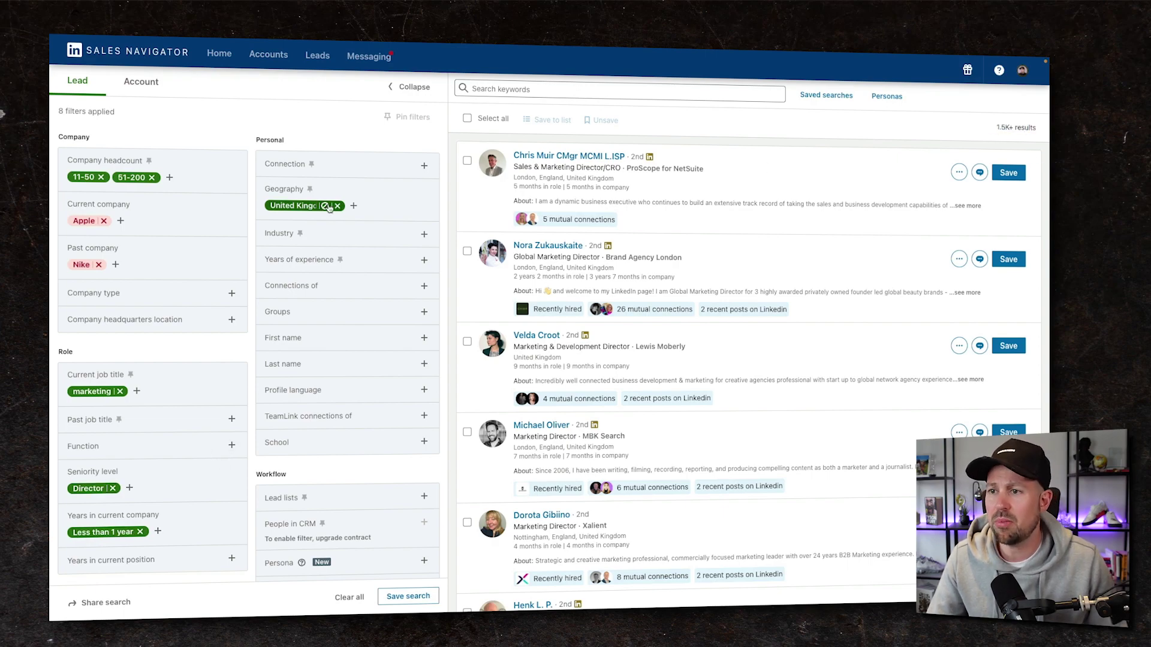
- Select 2nd Degree and 3rd Degree+ Connections in the Connection filter
left_click(300, 167)
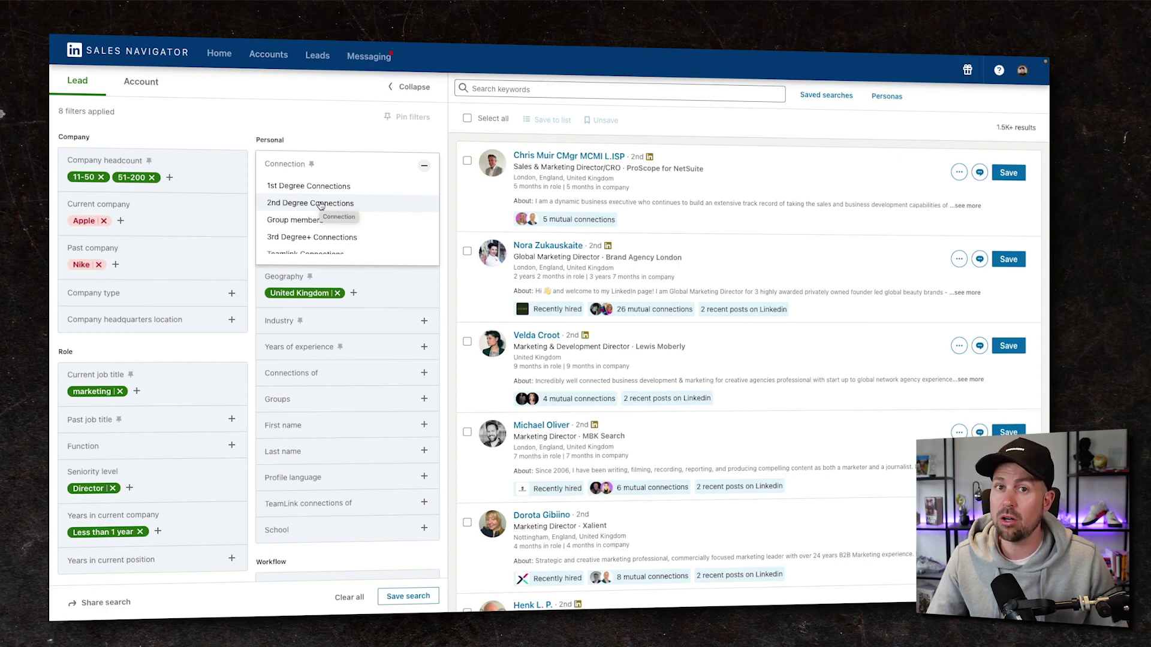
left_click(321, 204)
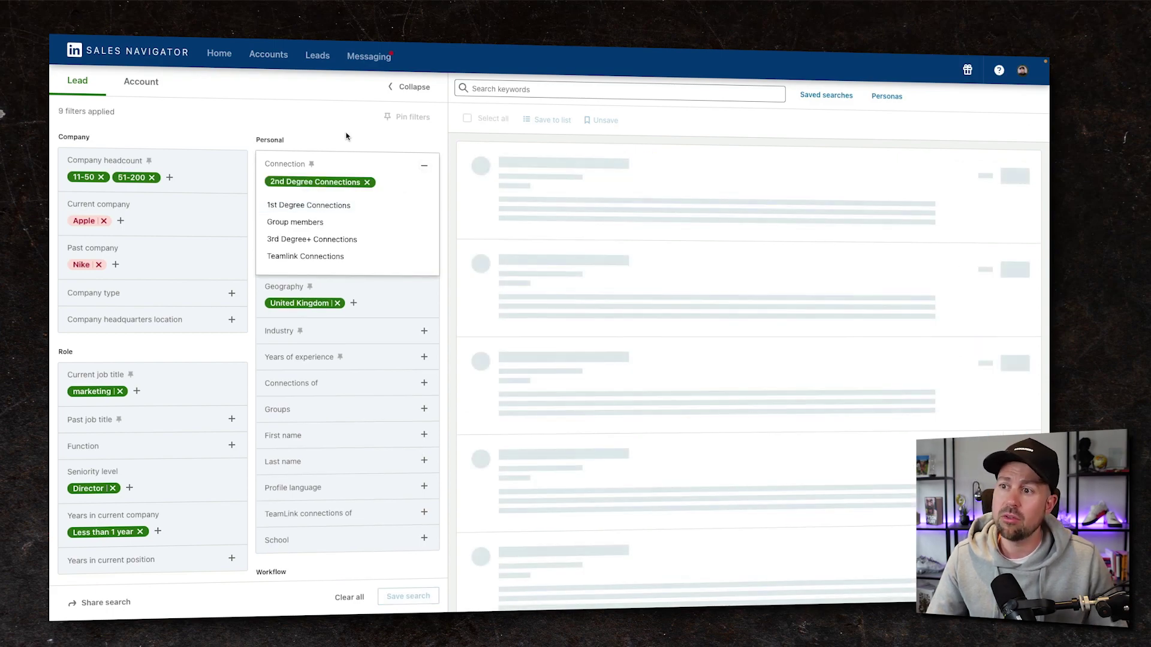
left_click(311, 239)
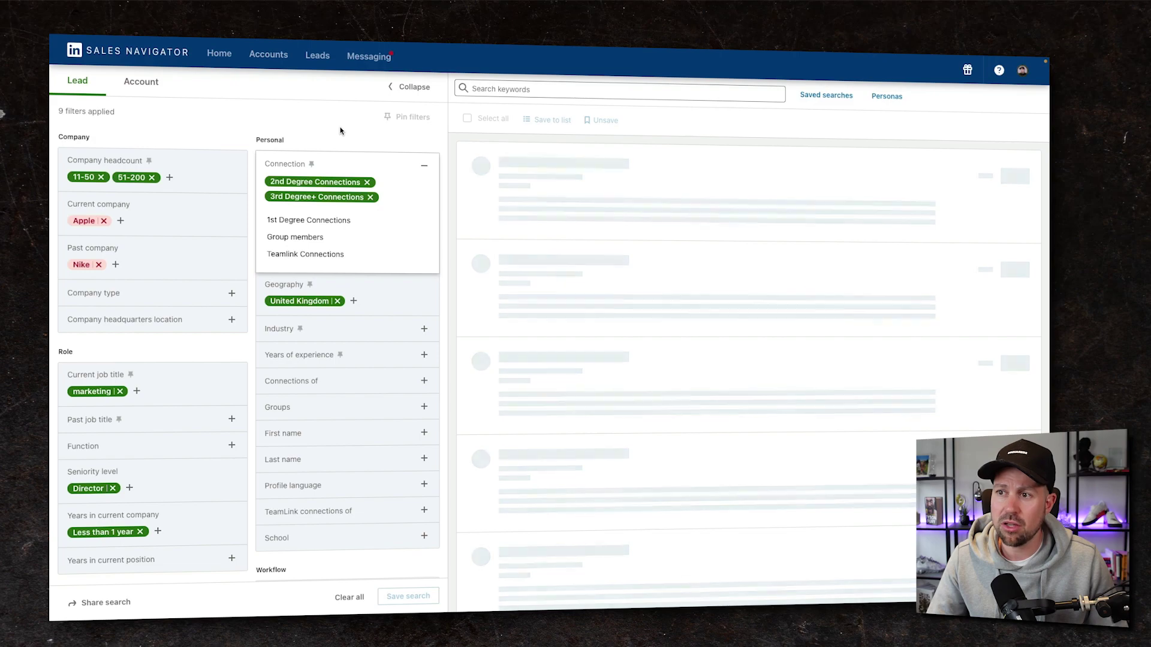
left_click(340, 131)
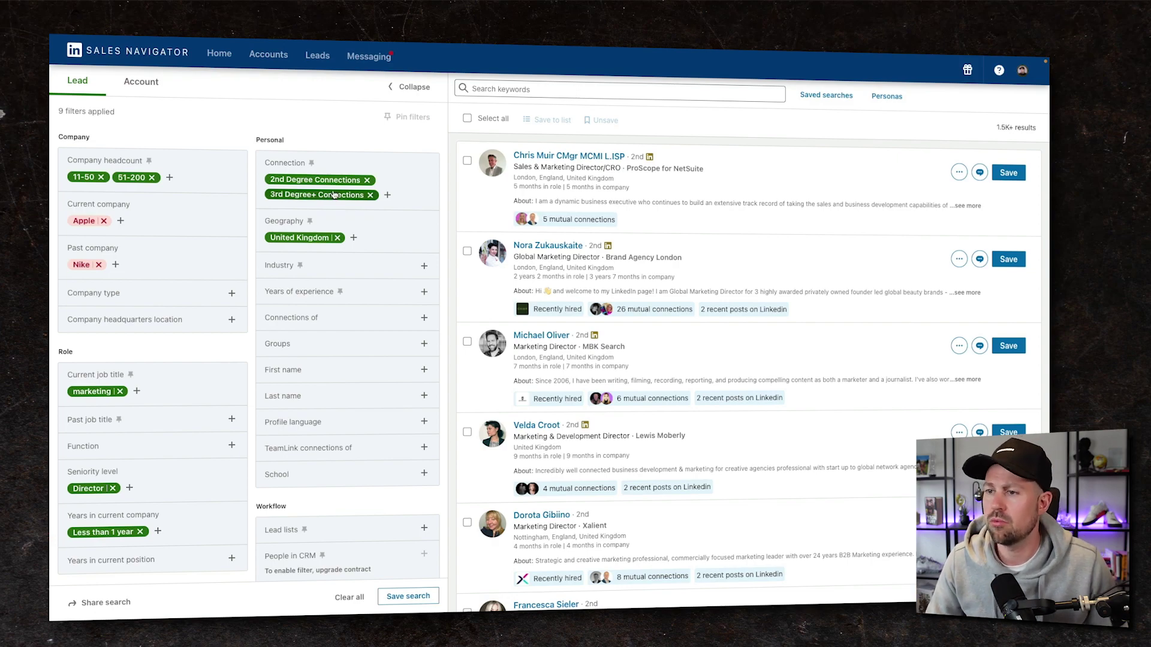
- Peek at the Industry options and check the 1.5K+ results count
left_click(298, 265)
left_click(335, 265)
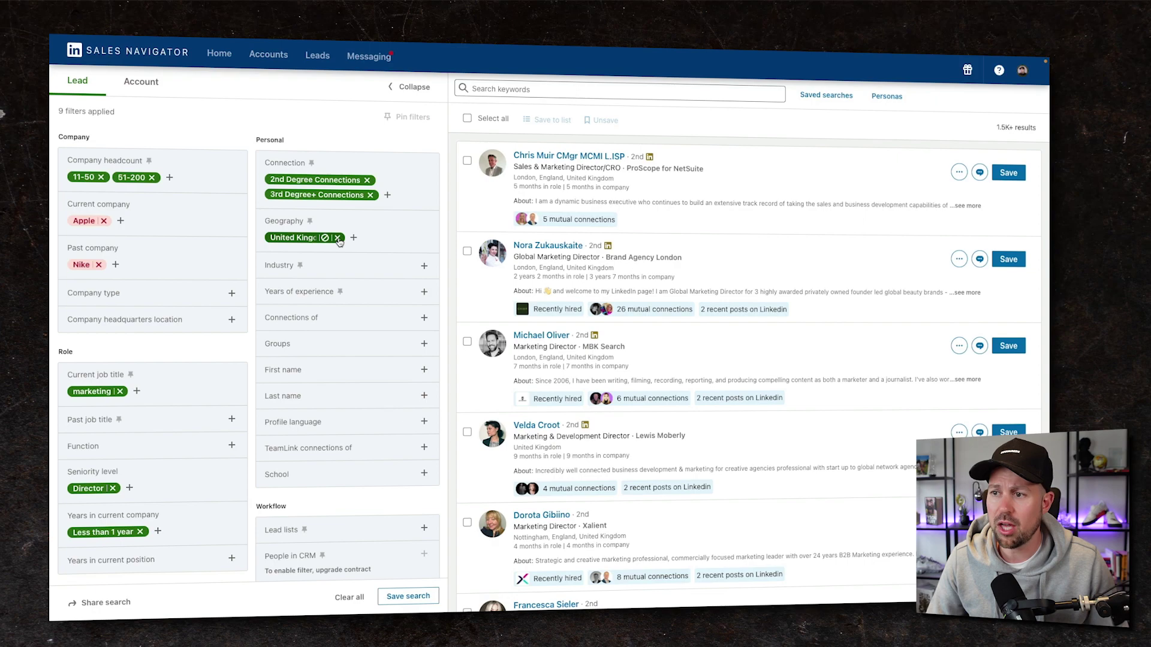
left_click_drag(995, 127, 1043, 131)
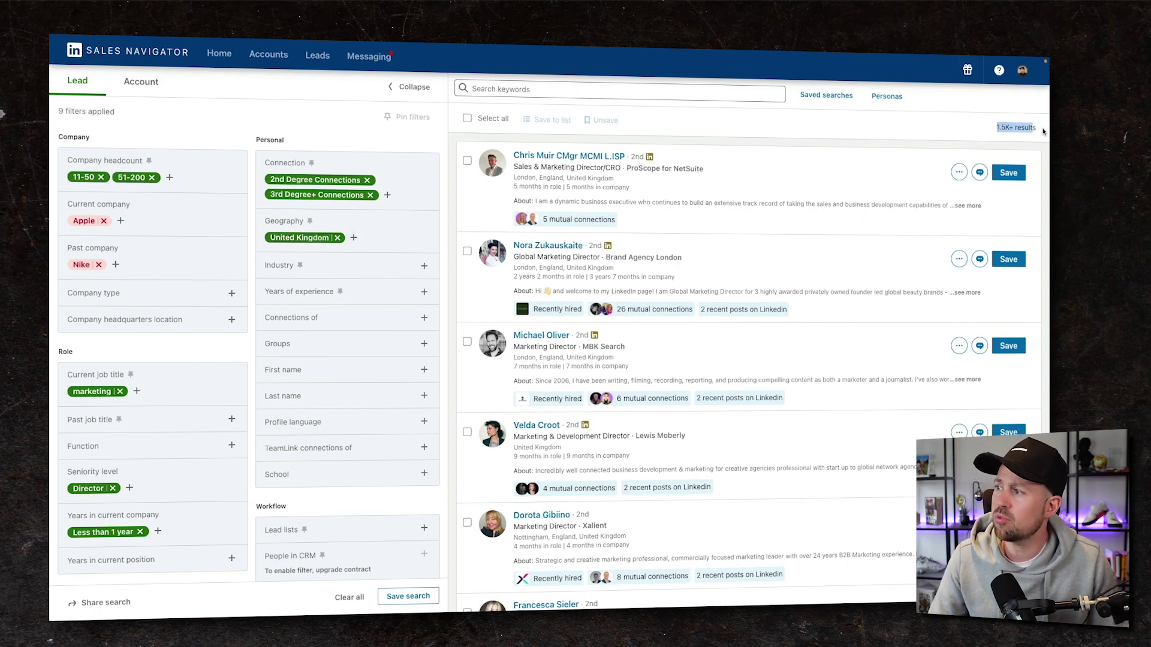
left_click(1011, 129)
- Add Manchester, England, United Kingdom as a location and remove the United Kingdom chip
left_click(353, 237)
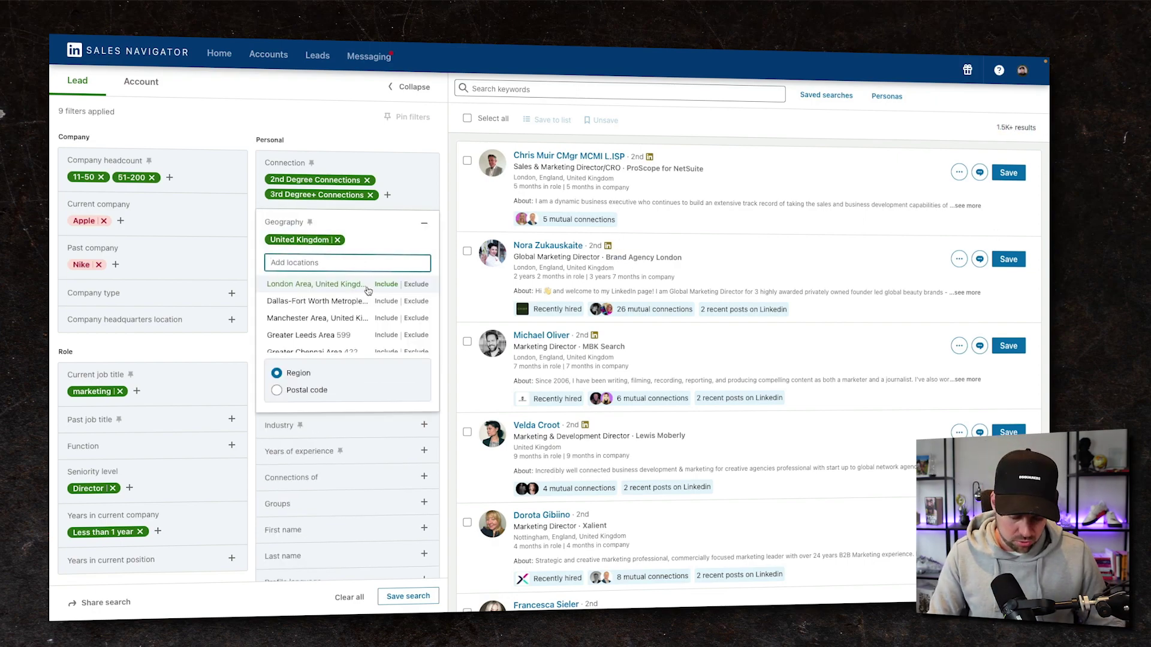
type("manchester")
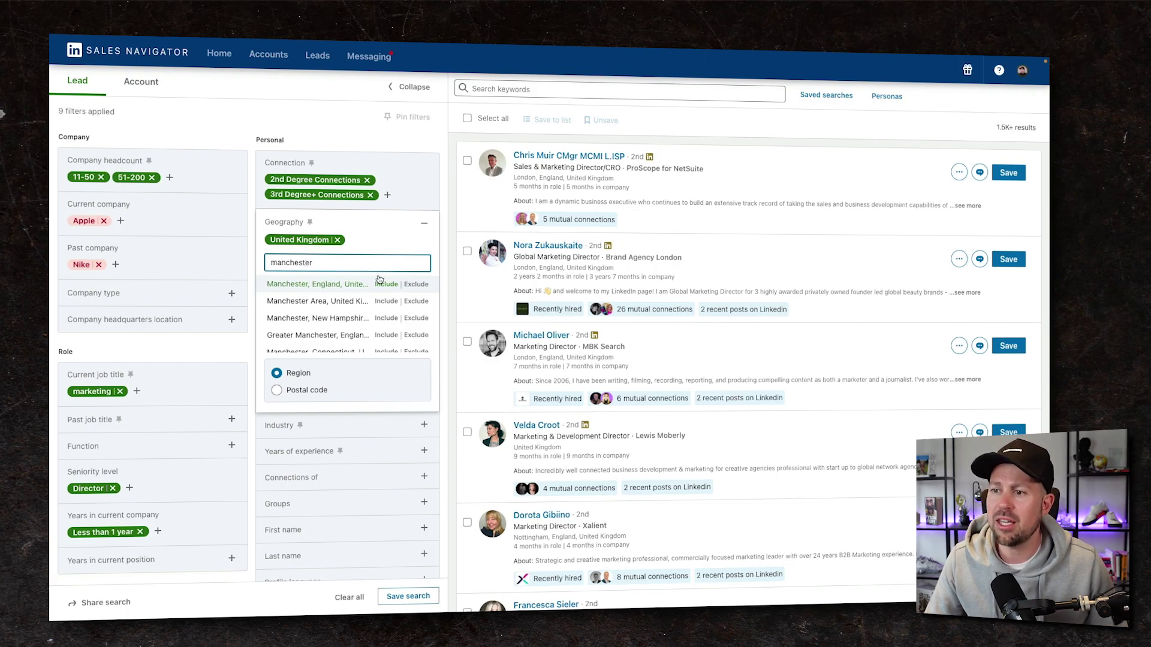
left_click(335, 286)
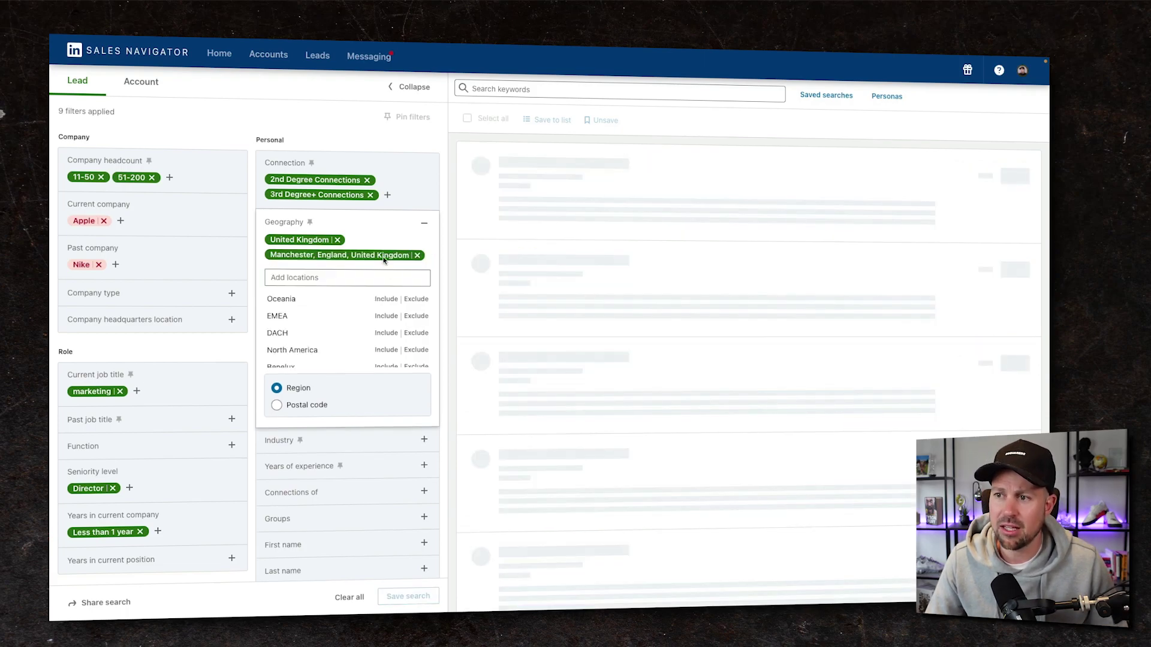
left_click(337, 240)
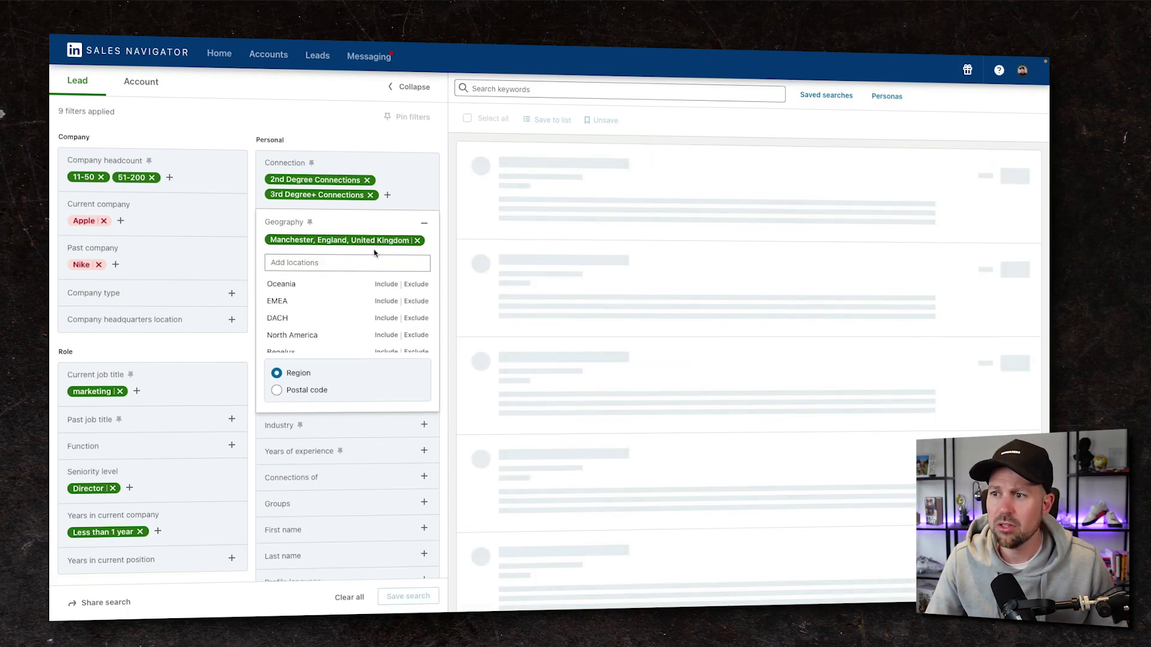
left_click(252, 198)
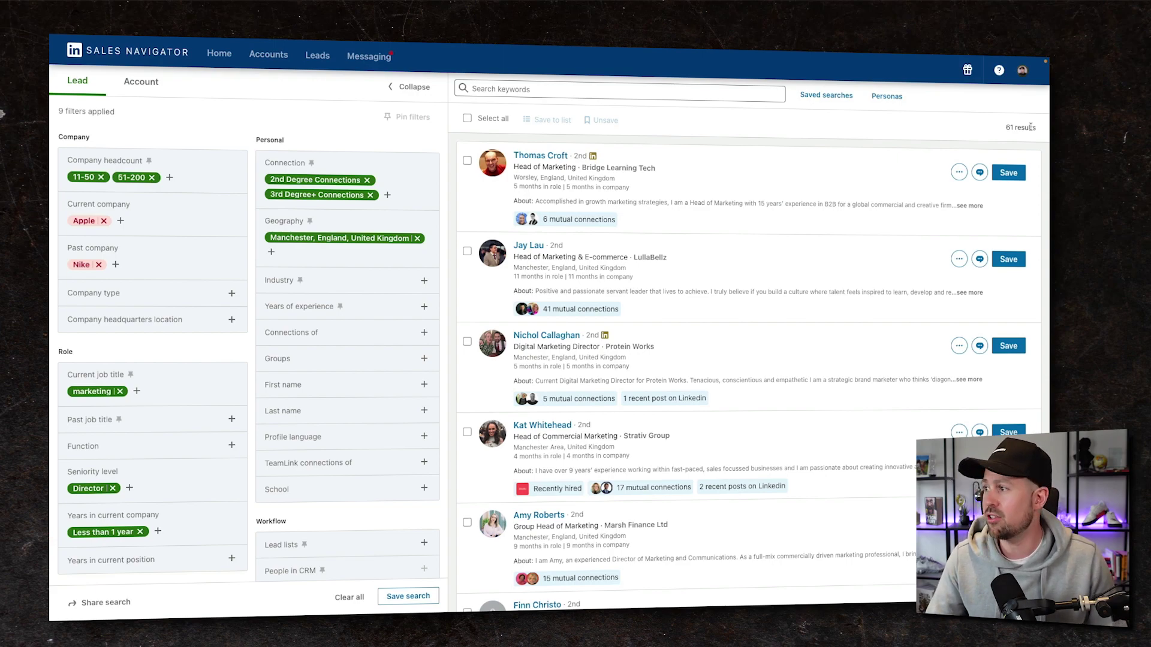
- Re-add United Kingdom as a location and mark Manchester as excluded
left_click(272, 252)
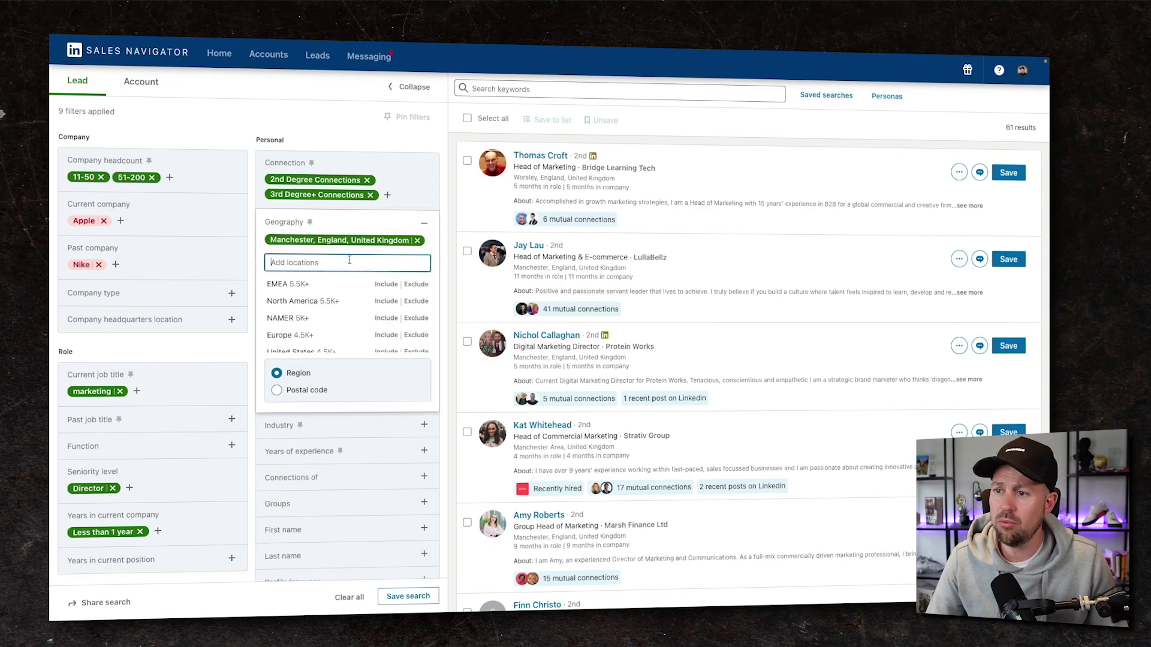
type("un")
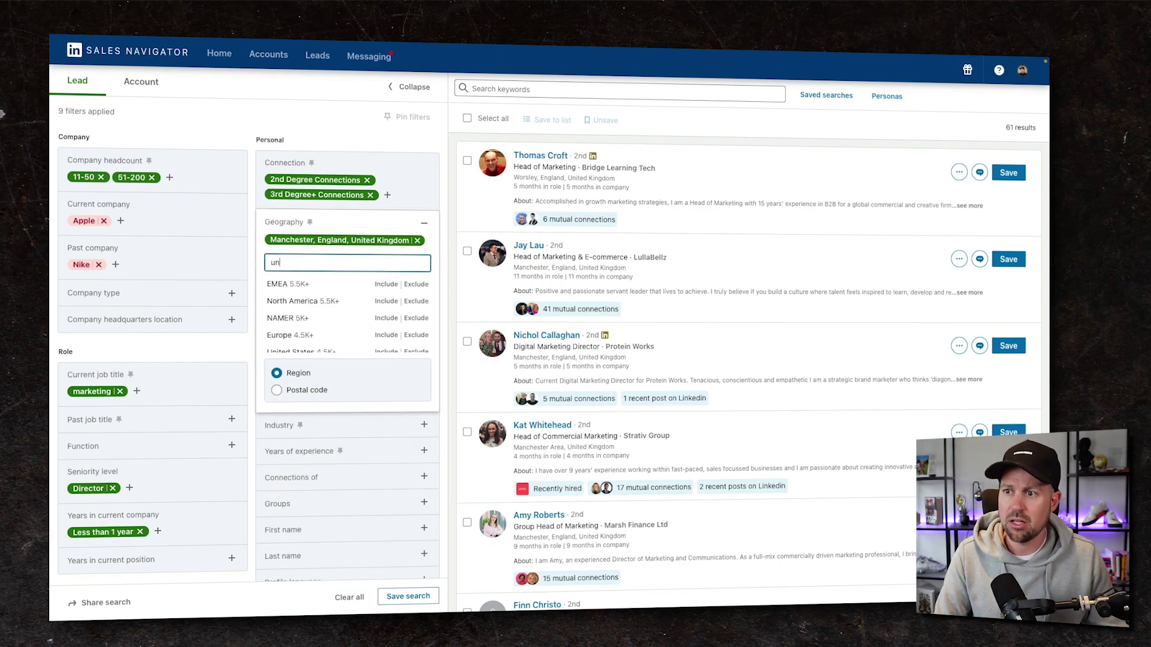
type("ited kingdom")
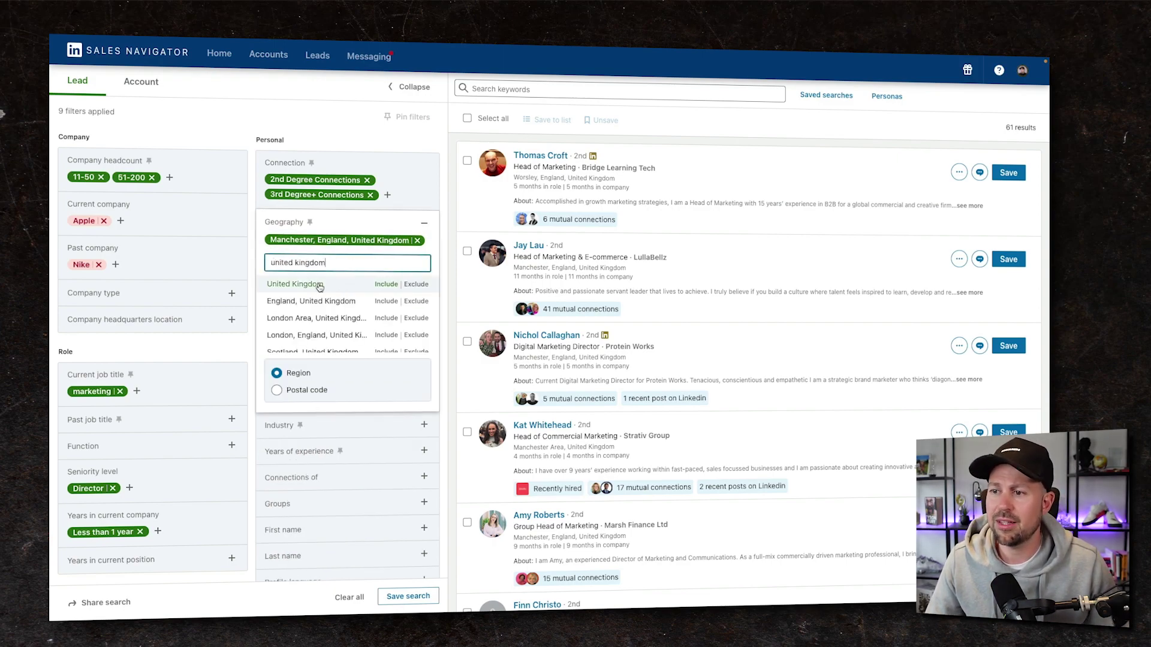
left_click(319, 286)
left_click(251, 209)
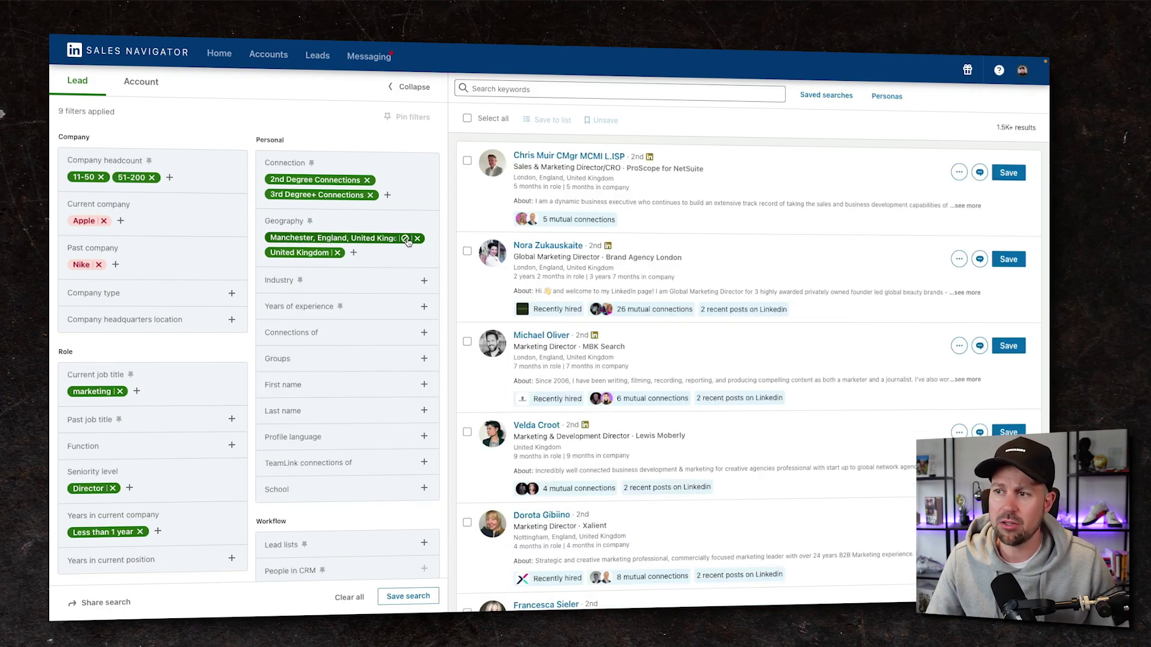
left_click(405, 239)
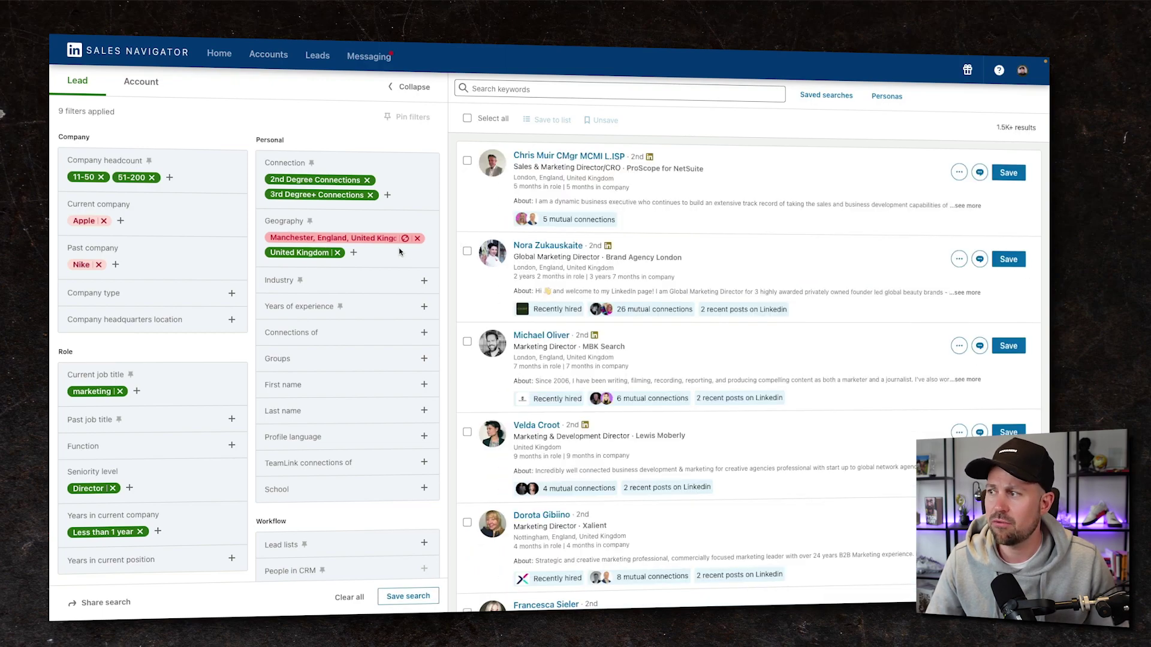
left_click(402, 282)
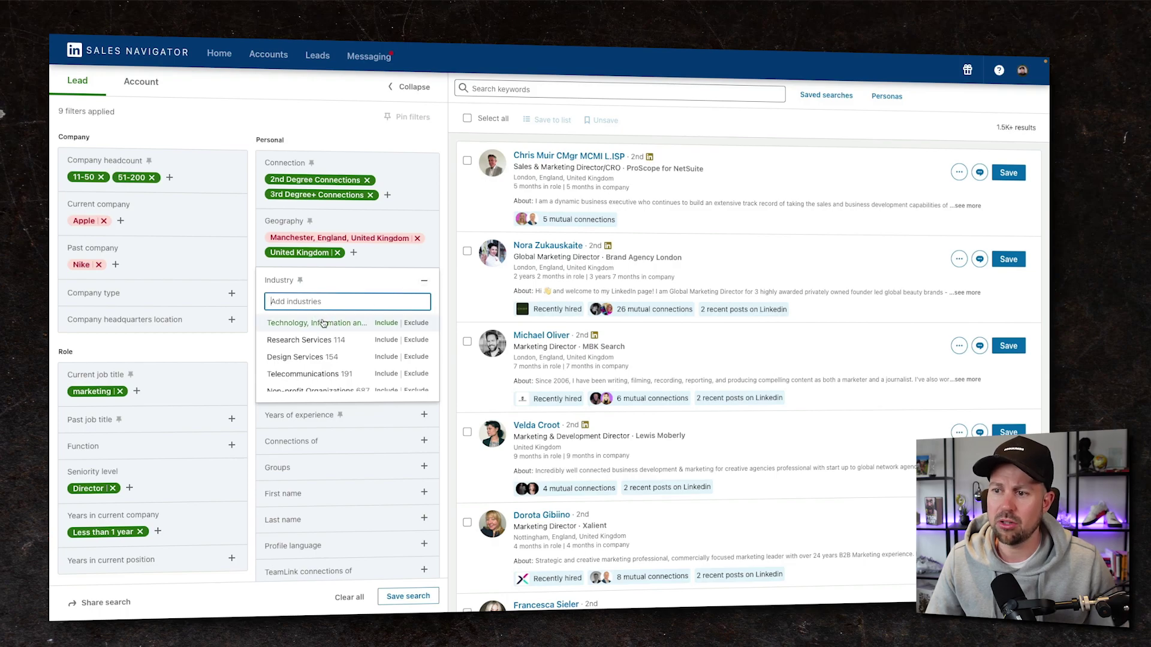
- Pick Technology, Information and Internet as the industry, leaving 149 leads
left_click(322, 323)
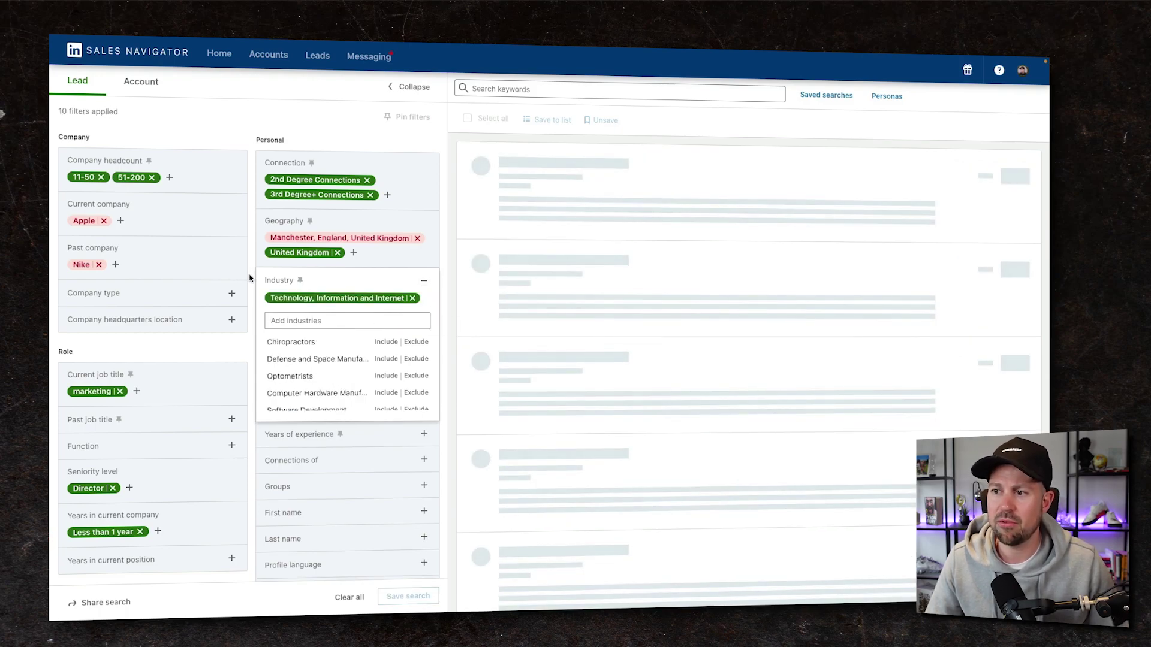
left_click(460, 308)
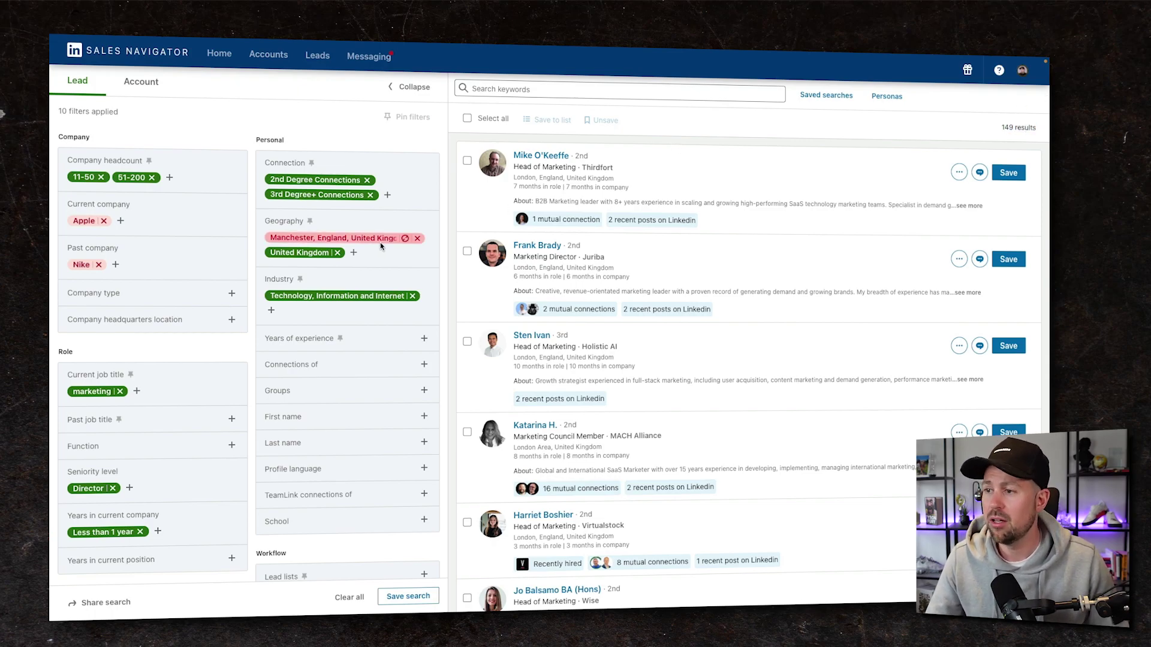
scroll(383, 233, "down", 1)
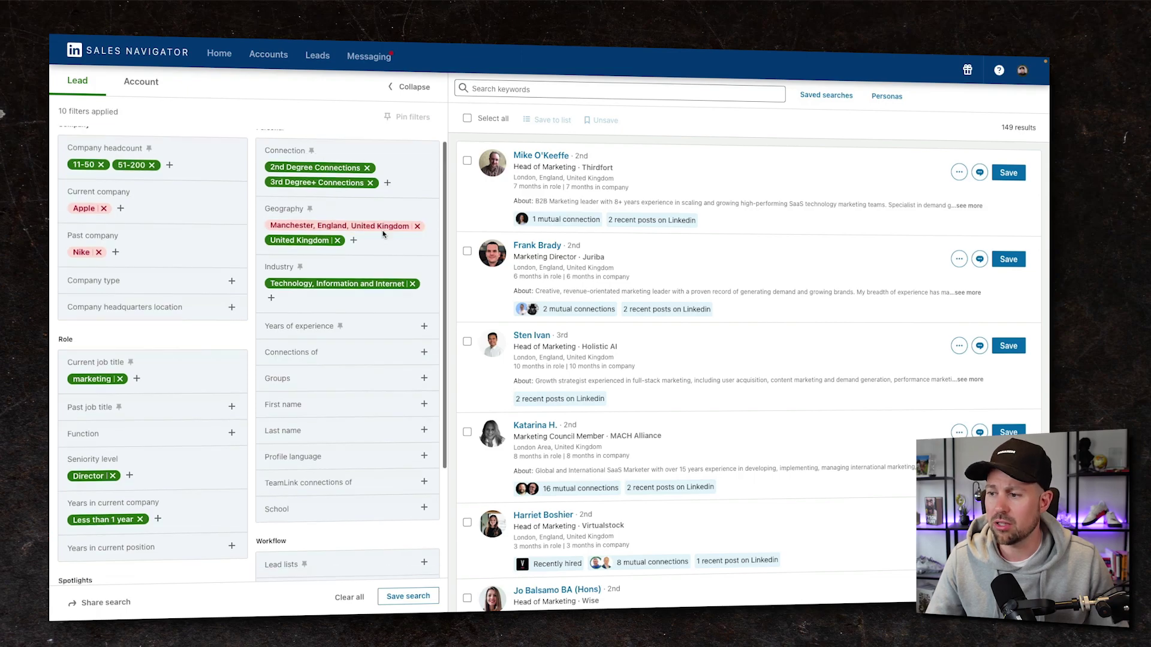
scroll(382, 234, "up", 1)
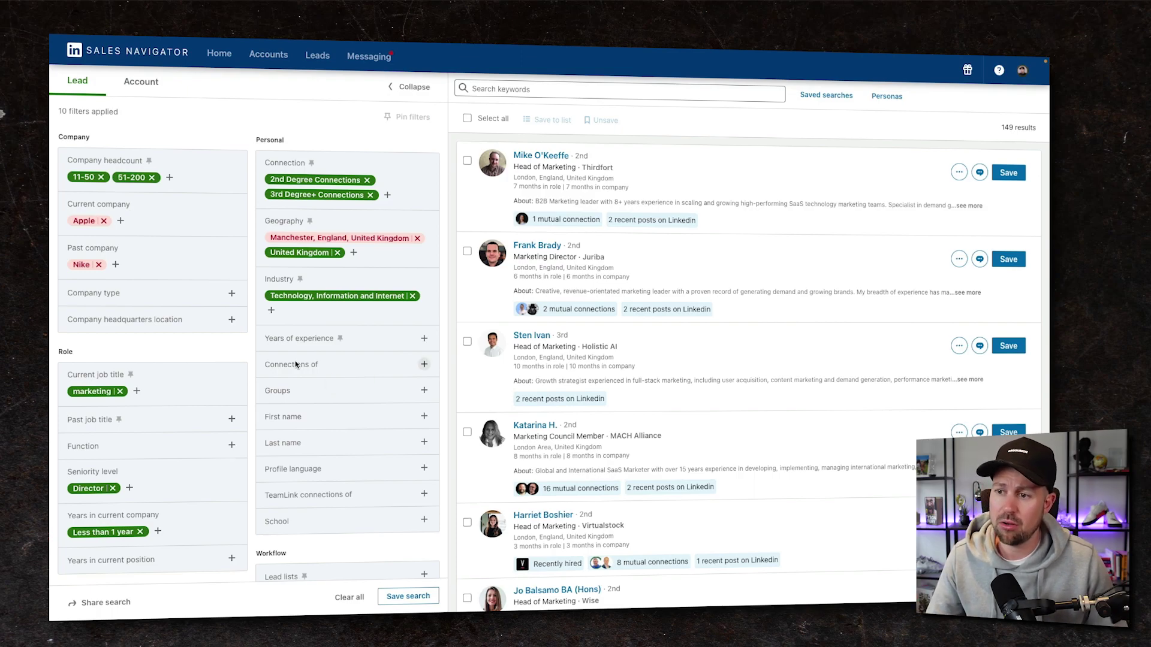
left_click(328, 367)
type("vicki")
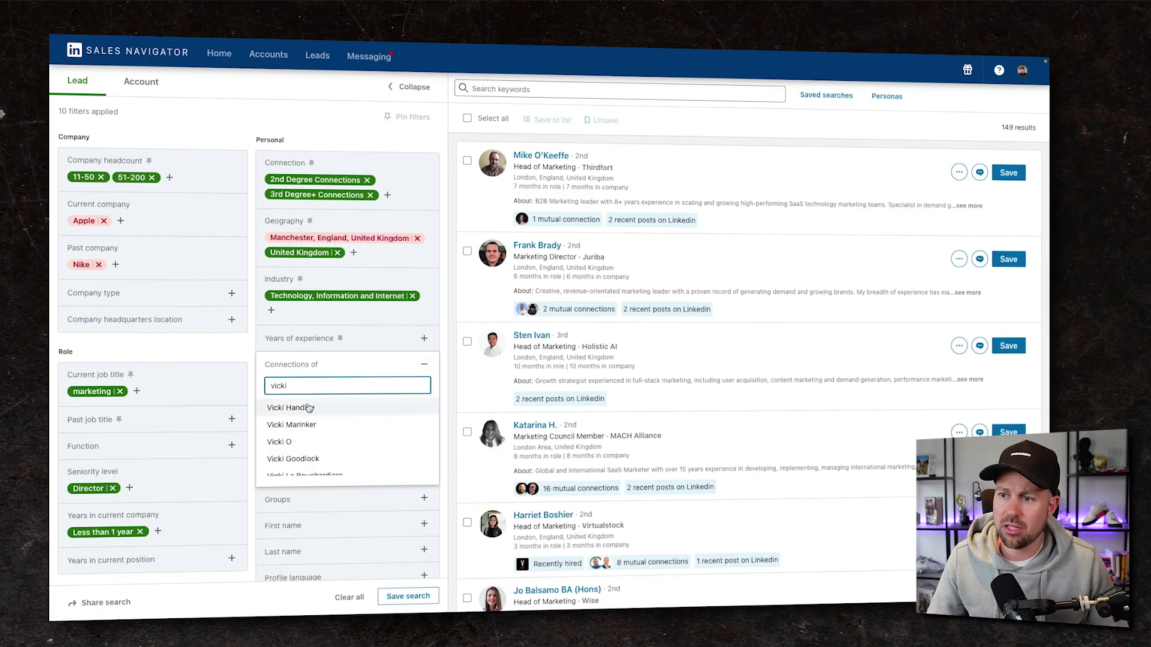
left_click(309, 408)
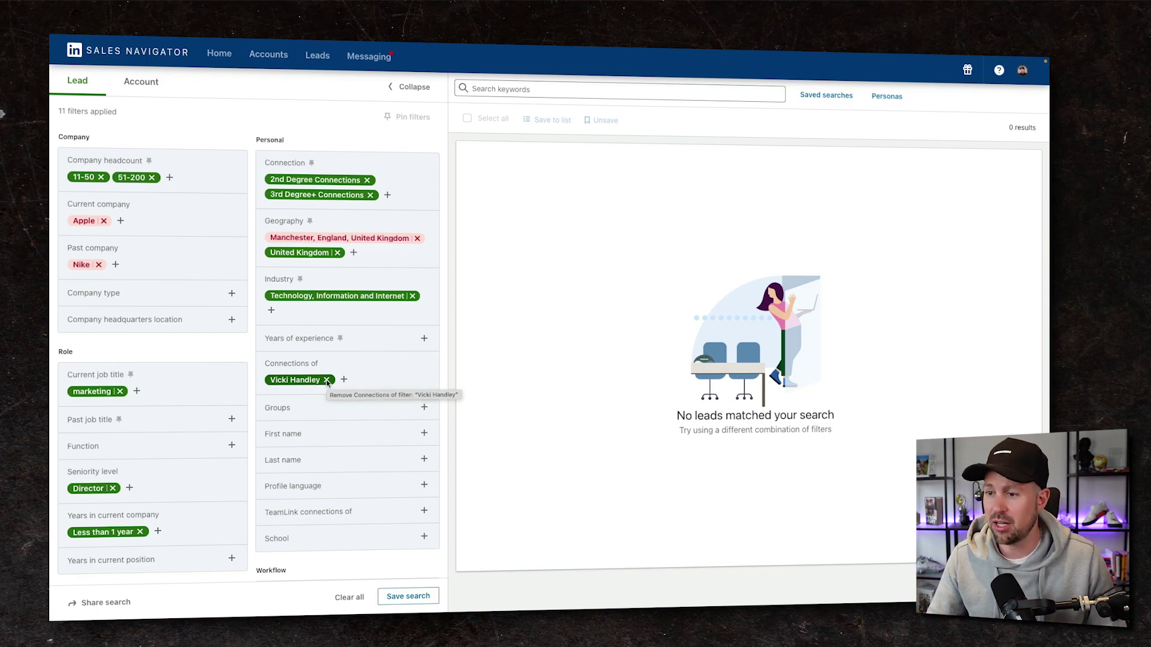
left_click(326, 381)
- Add English as the profile language after checking Groups without choosing any
left_click(276, 390)
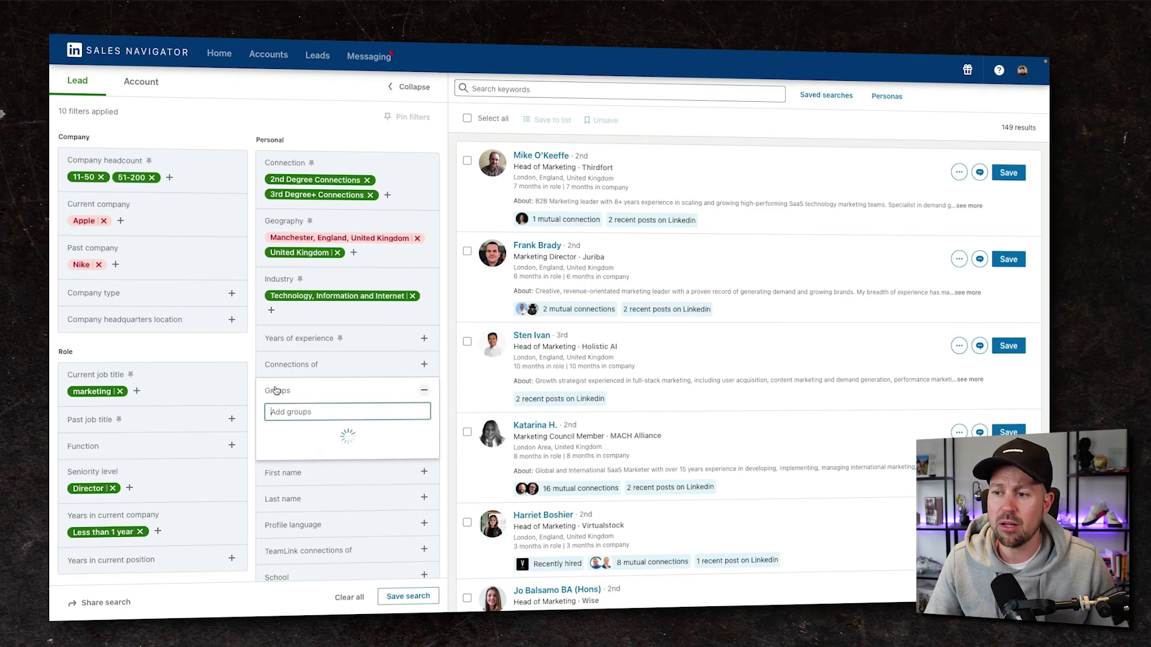
left_click(252, 366)
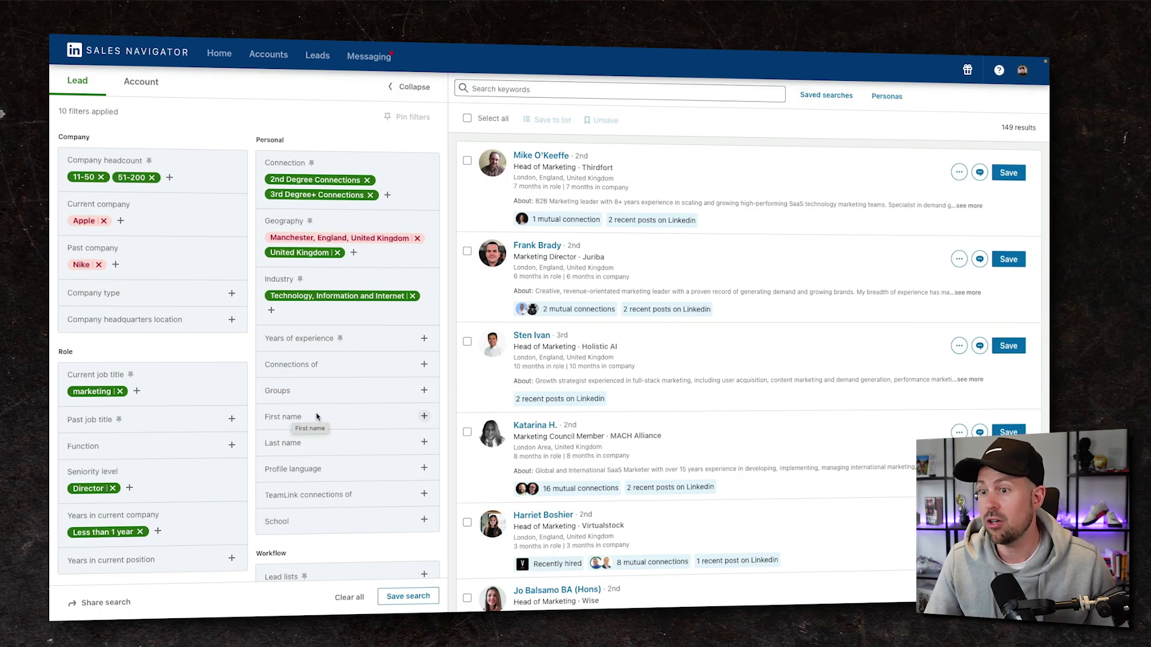
scroll(316, 399, "down", 3)
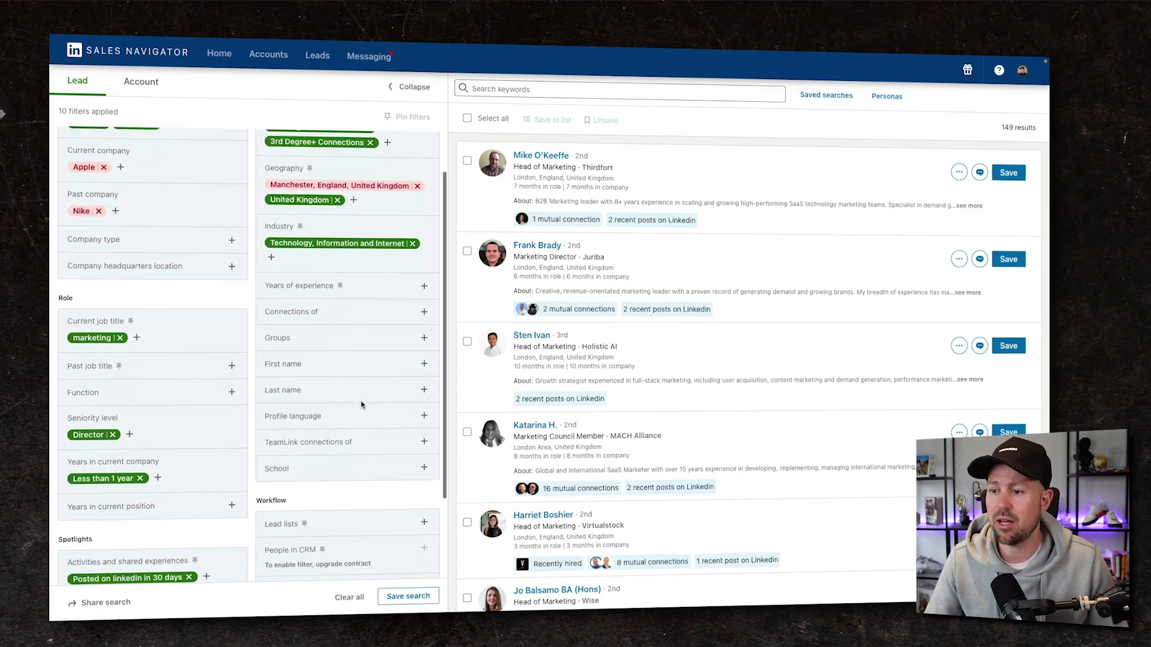
scroll(316, 399, "down", 1)
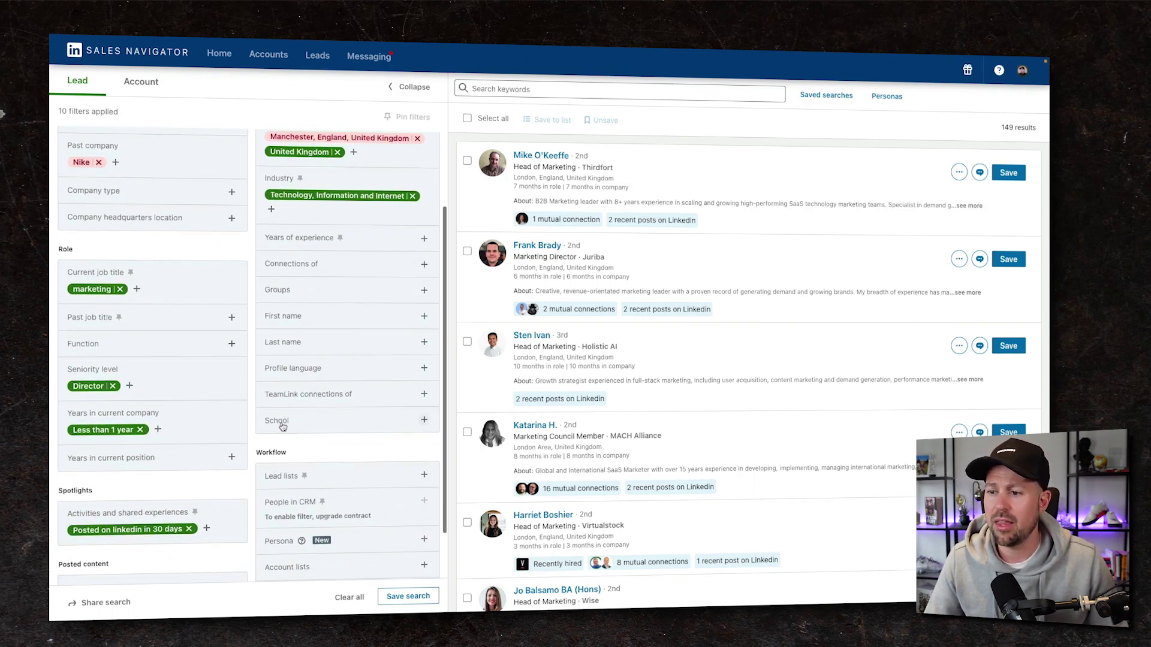
left_click(293, 368)
left_click(285, 409)
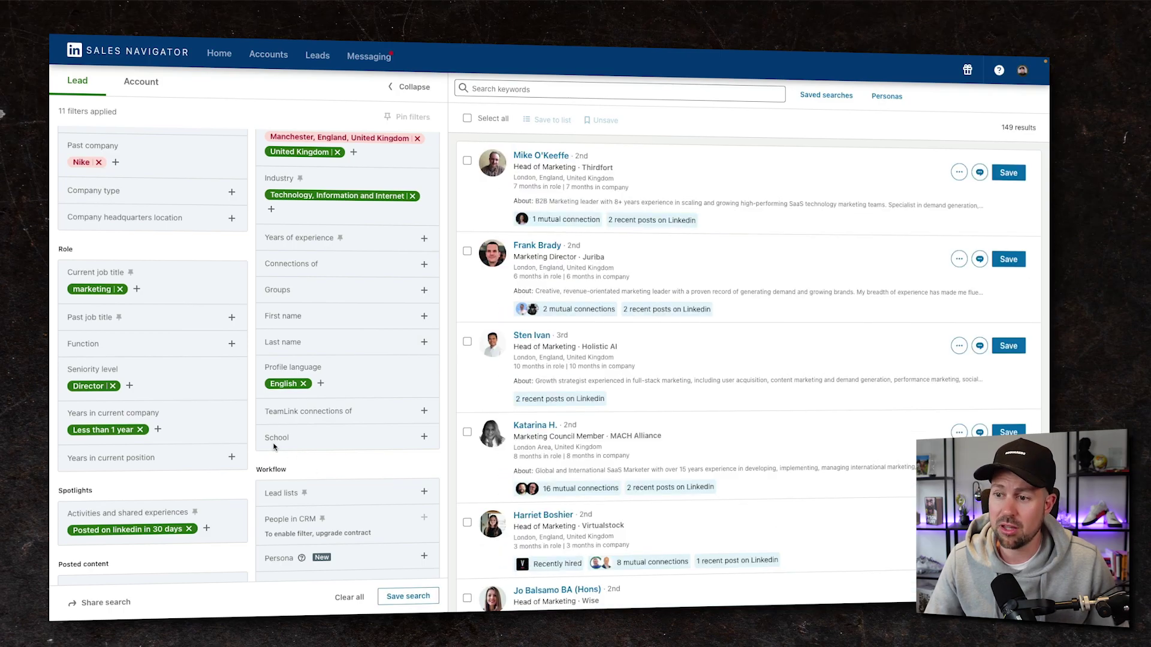
- Glance at the School filter without adding any and confirm 149 results remain
left_click(280, 438)
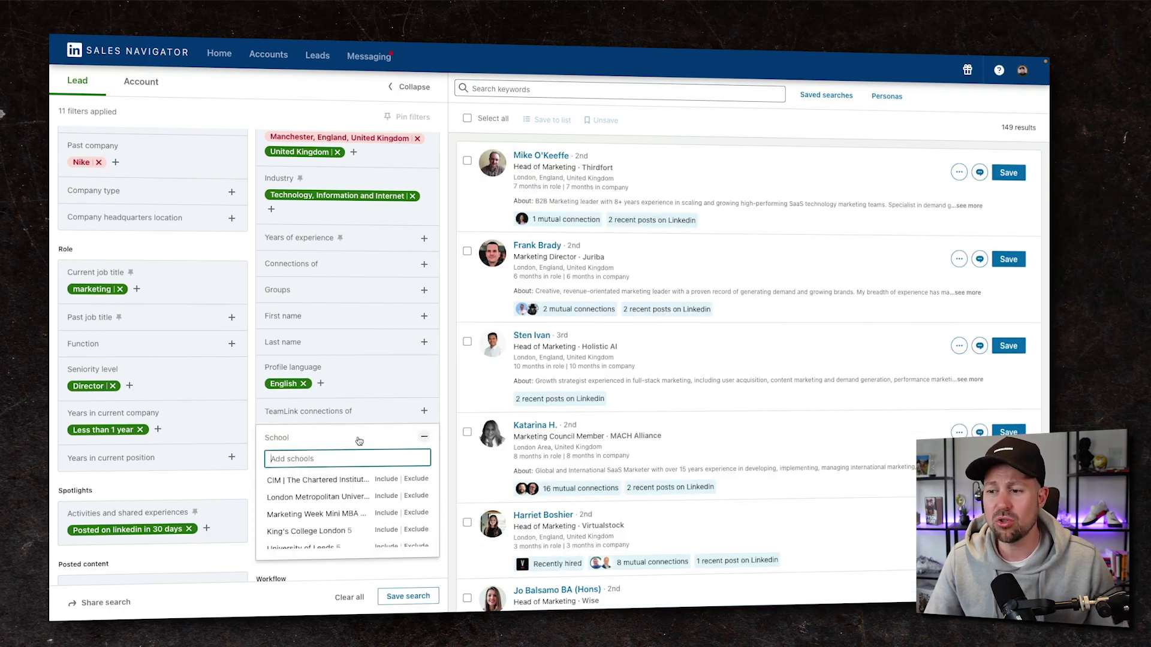
left_click(257, 396)
scroll(318, 424, "down", 2)
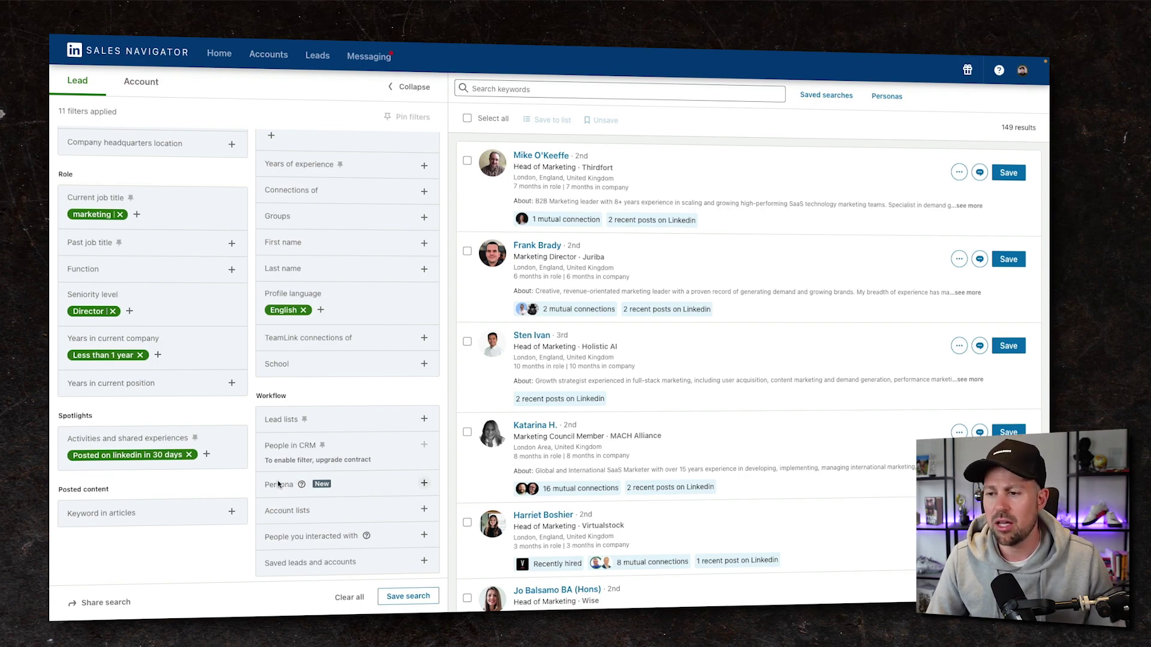
scroll(347, 459, "down", 1)
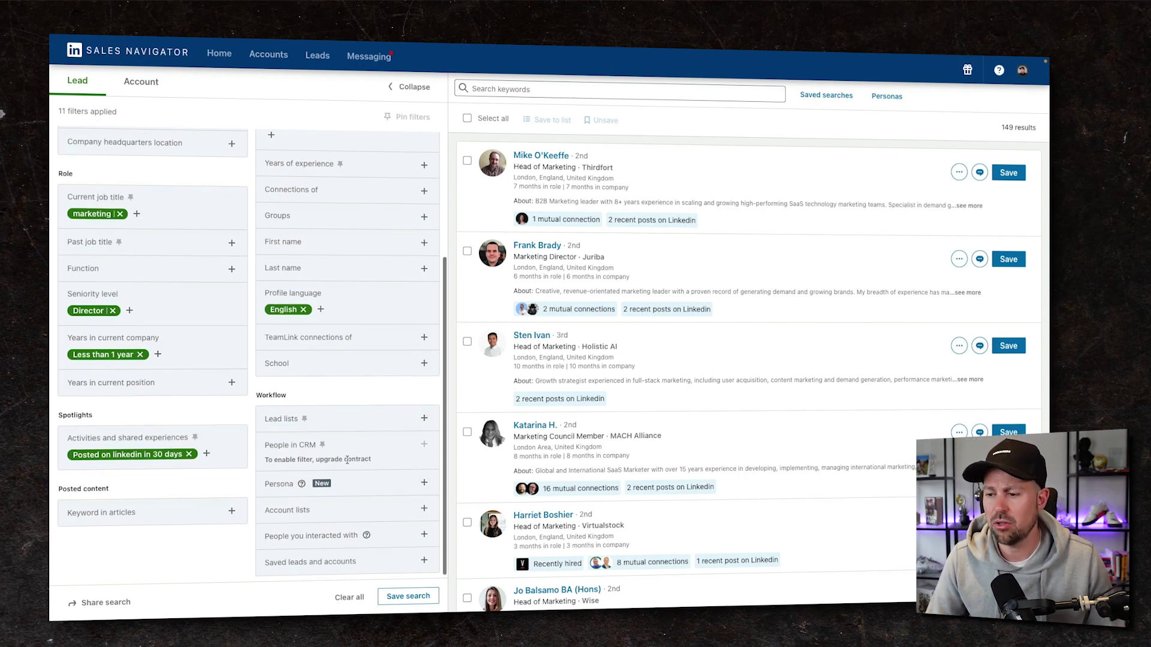
scroll(347, 459, "up", 3)
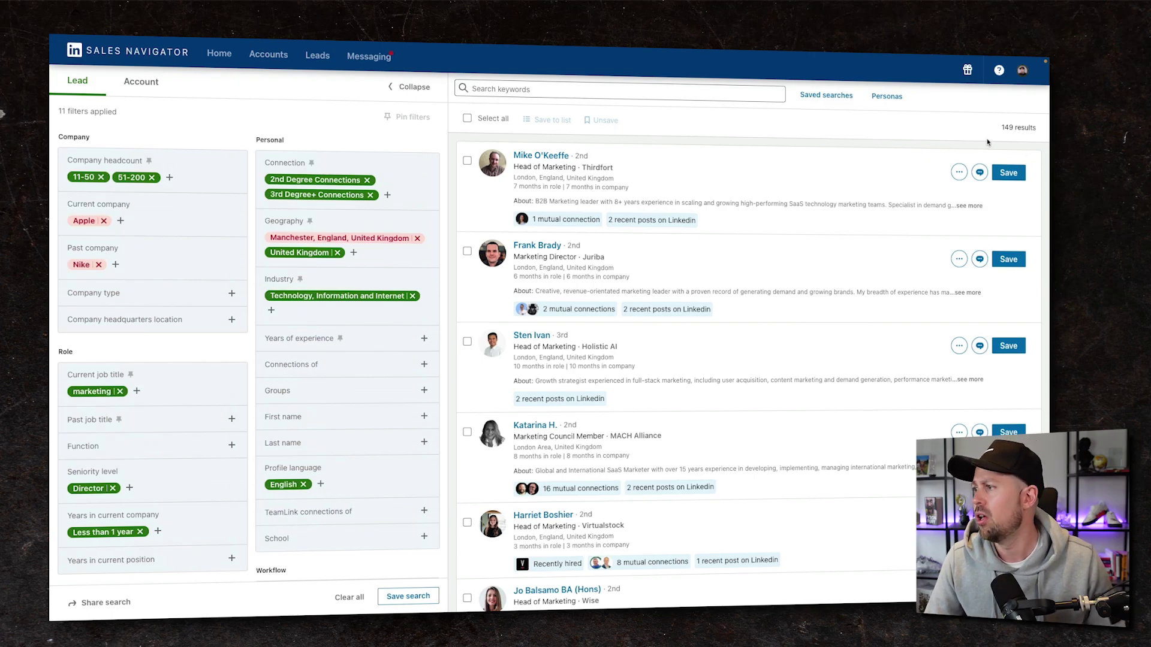
left_click_drag(1000, 127, 1036, 127)
left_click(1032, 127)
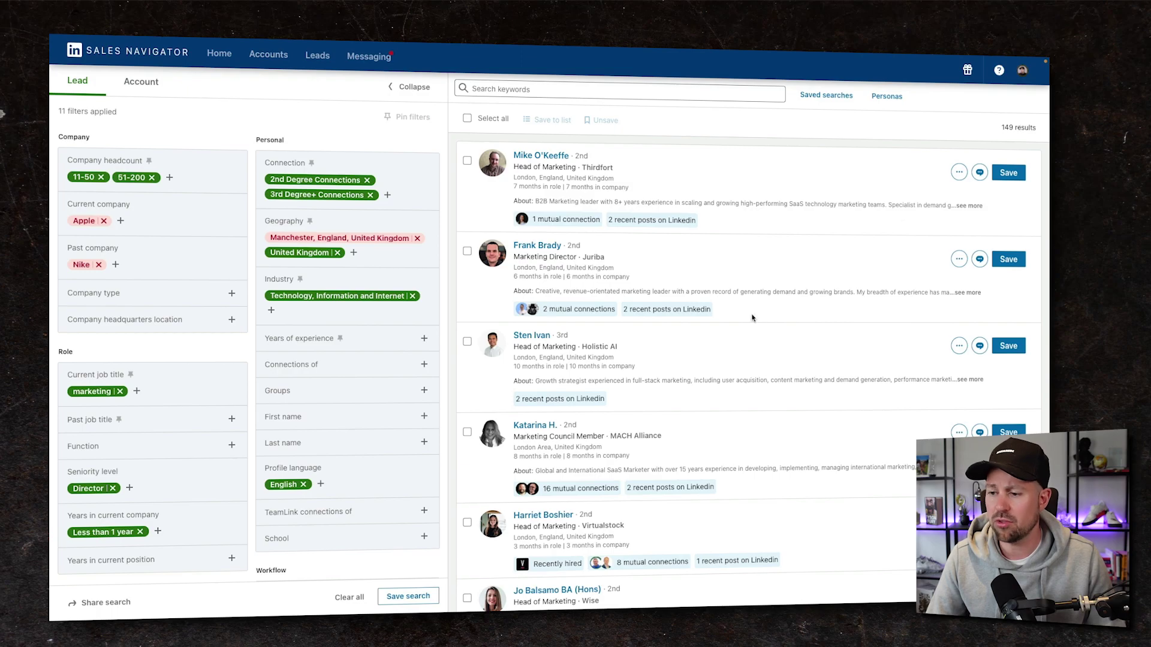
- Save the lead search as 'UK IT Marketing Director' and show the first lead's extra actions
left_click(406, 596)
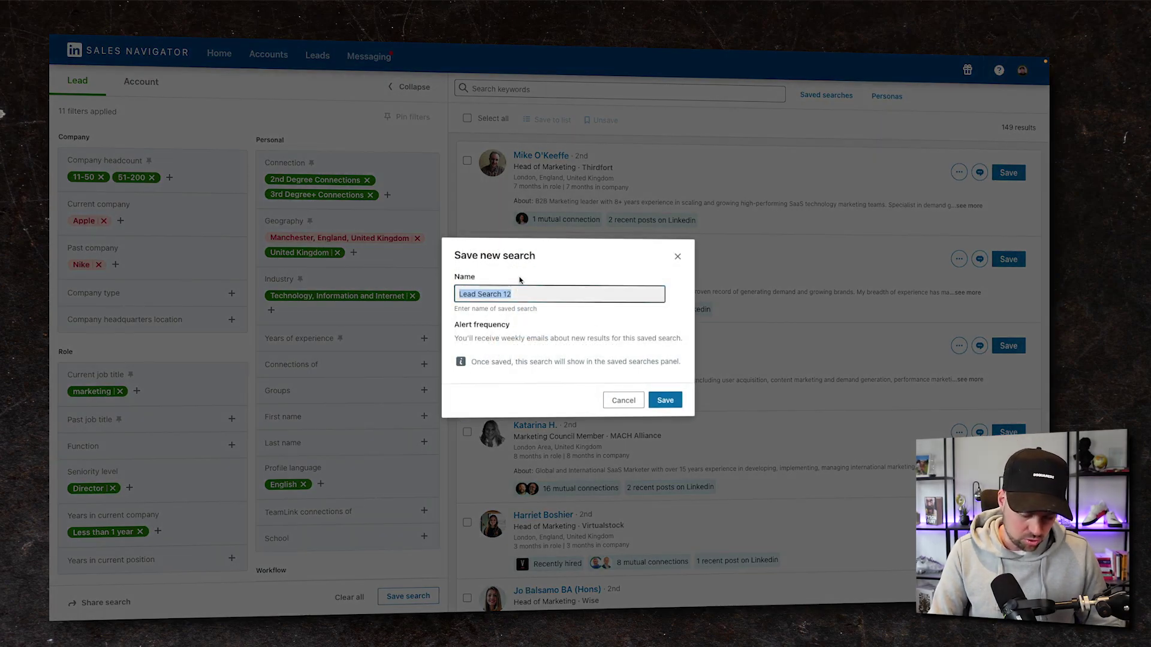
type("UK")
key("BackSpace")
key("BackSpace")
type("UK")
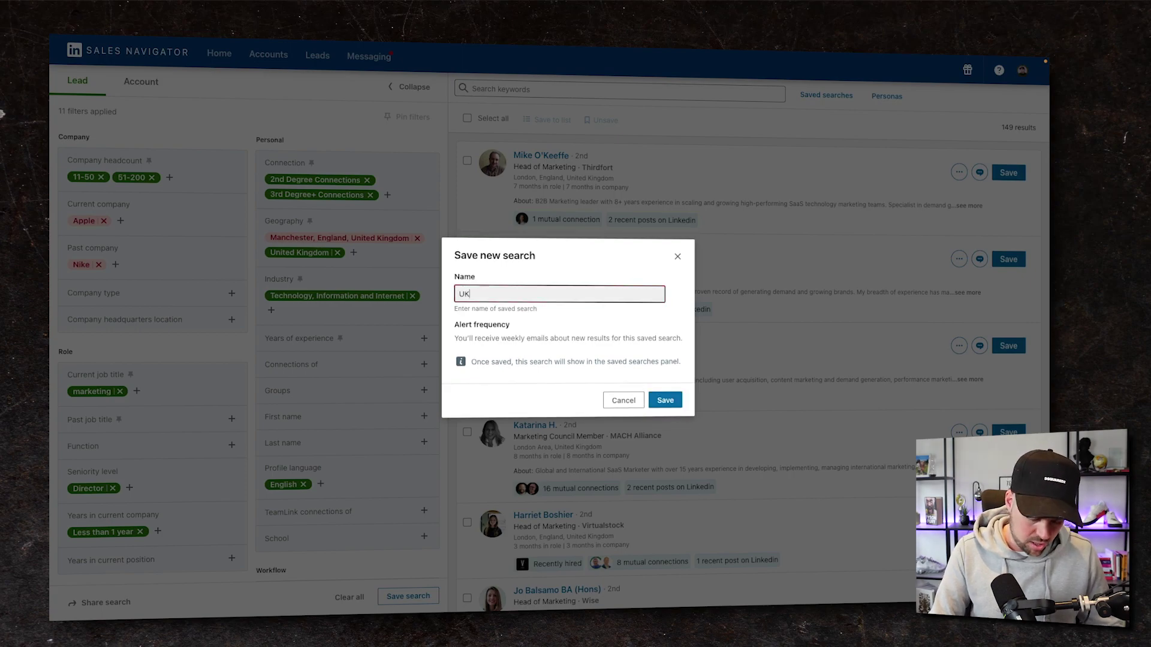
type(" IT Marketing FD")
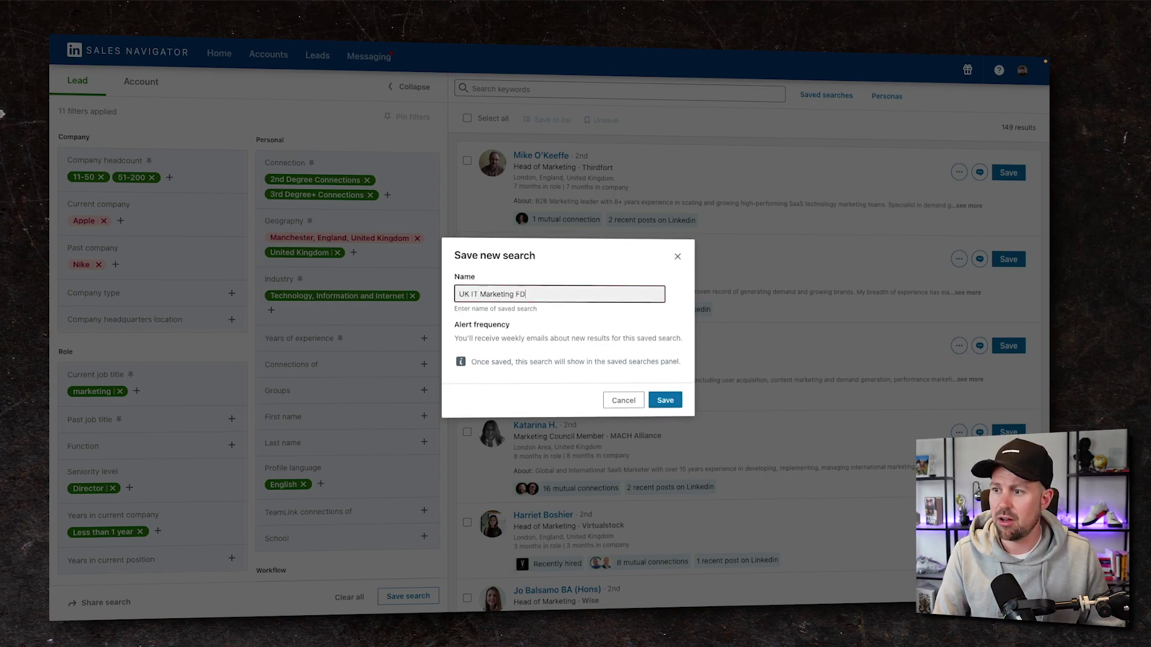
key("BackSpace")
key("BackSpace")
type("Director")
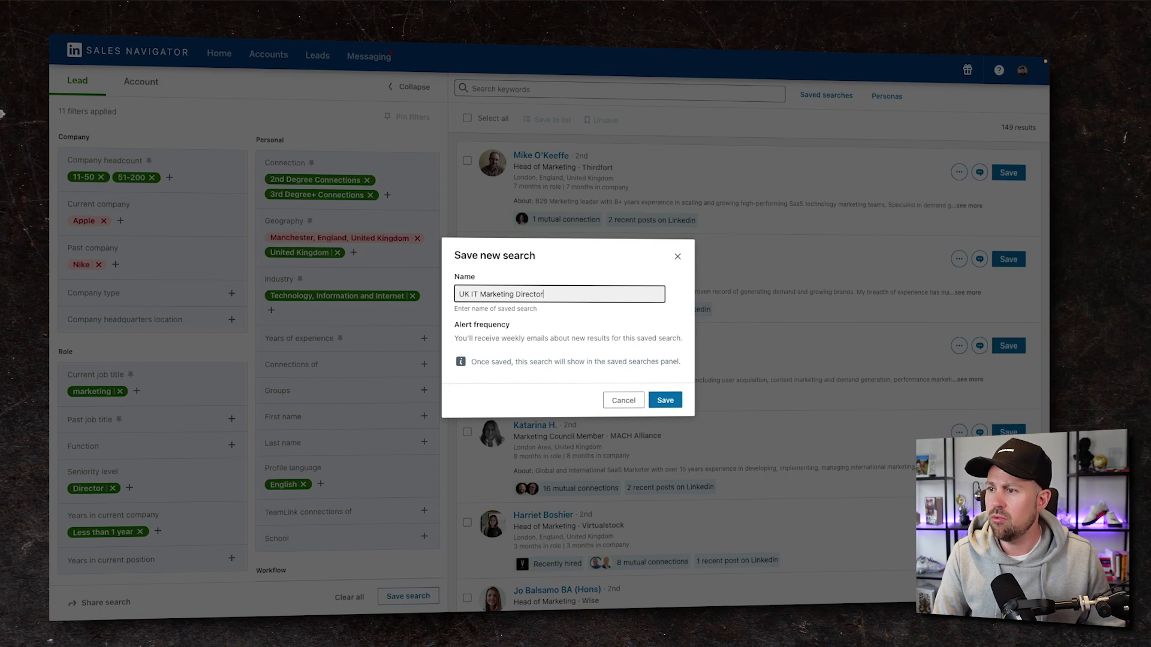
left_click(664, 399)
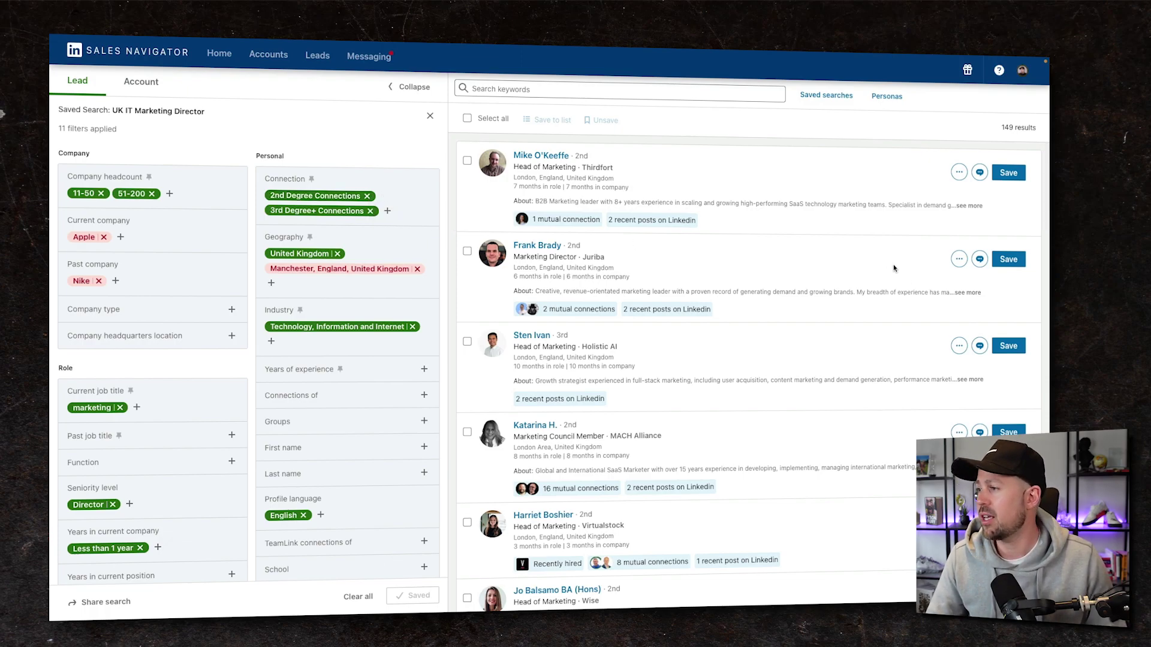
left_click(959, 173)
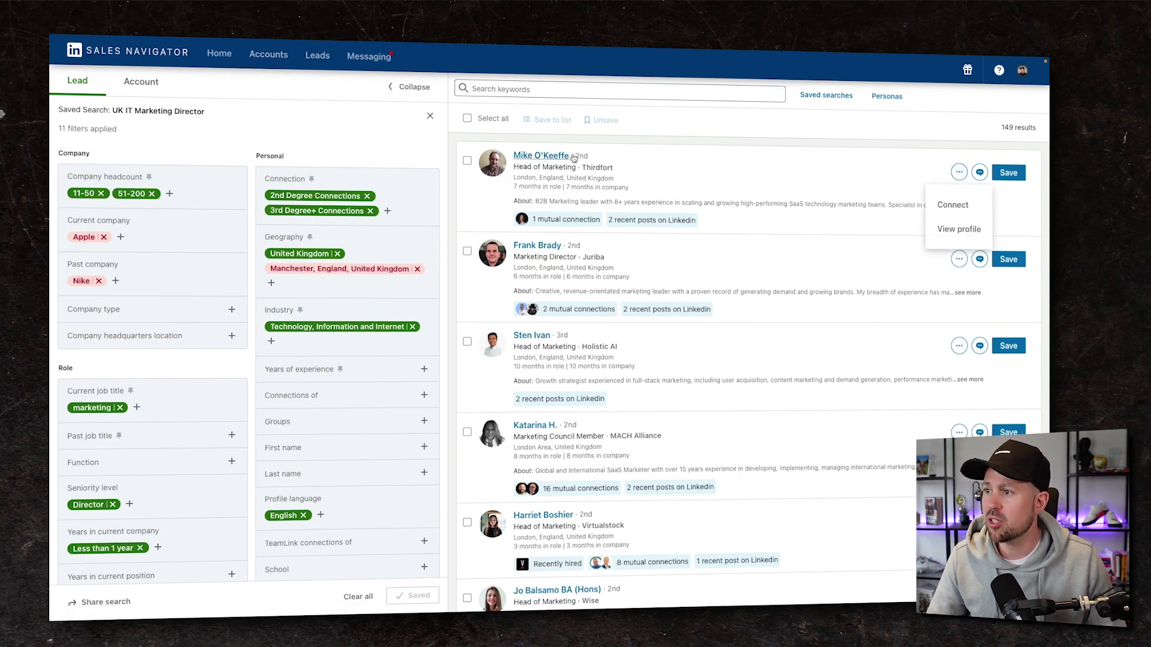
- Open the full profile of Thirdfort's Head of Marketing
left_click(959, 230)
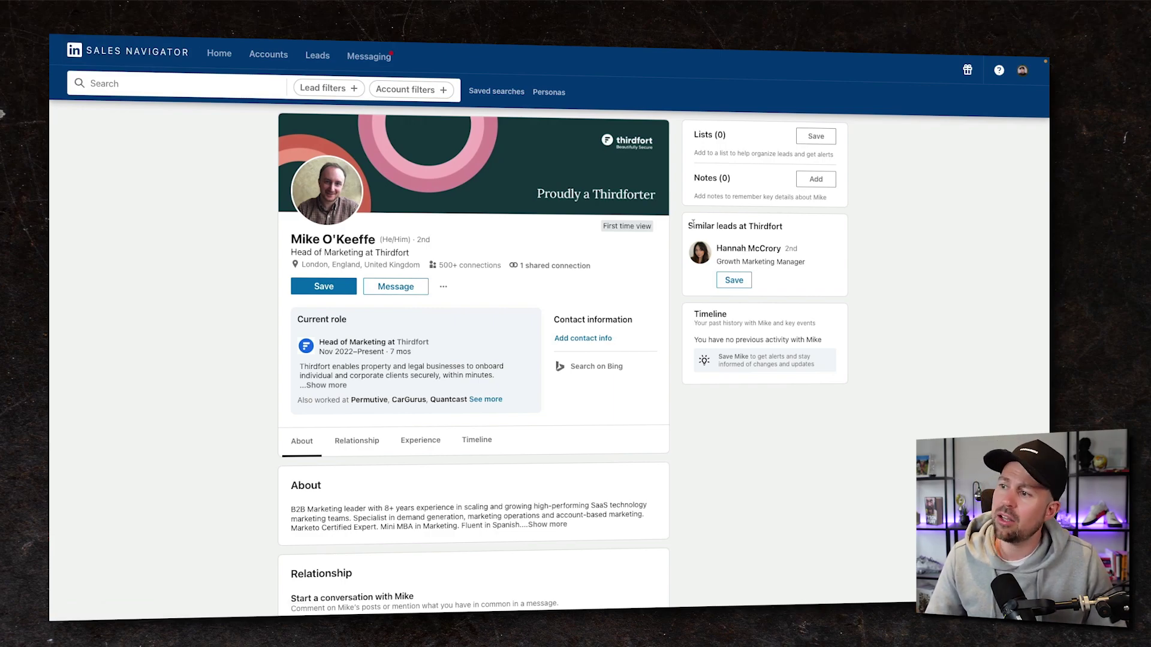
left_click_drag(687, 226, 809, 232)
left_click(806, 229)
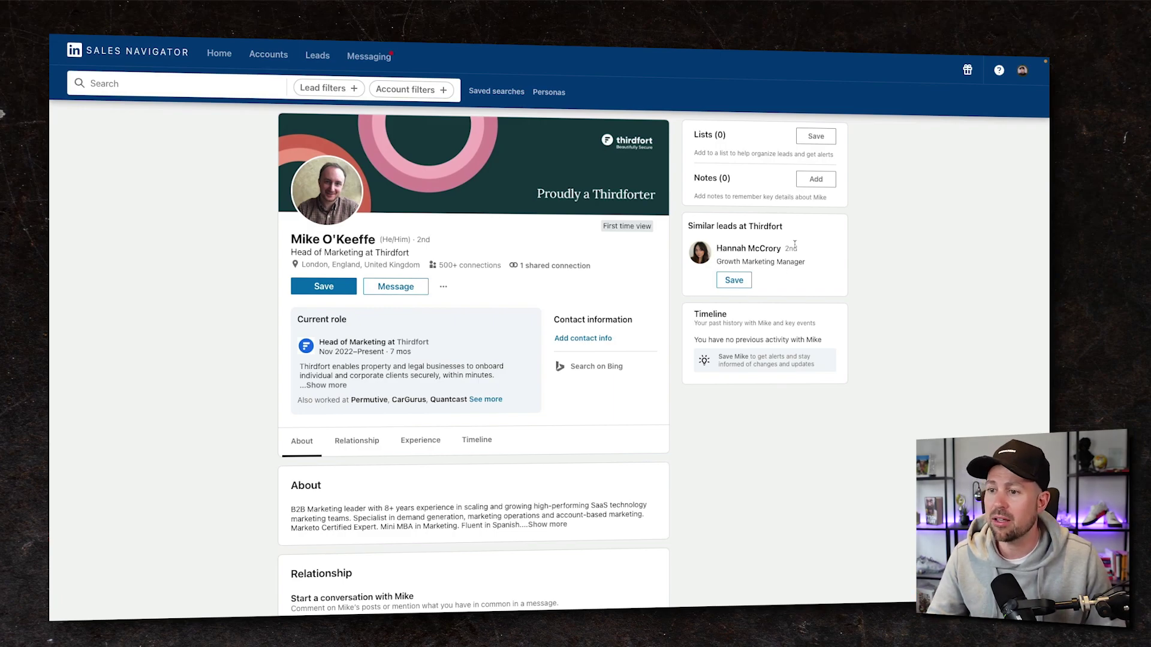
scroll(411, 335, "down", 2)
scroll(470, 357, "down", 4)
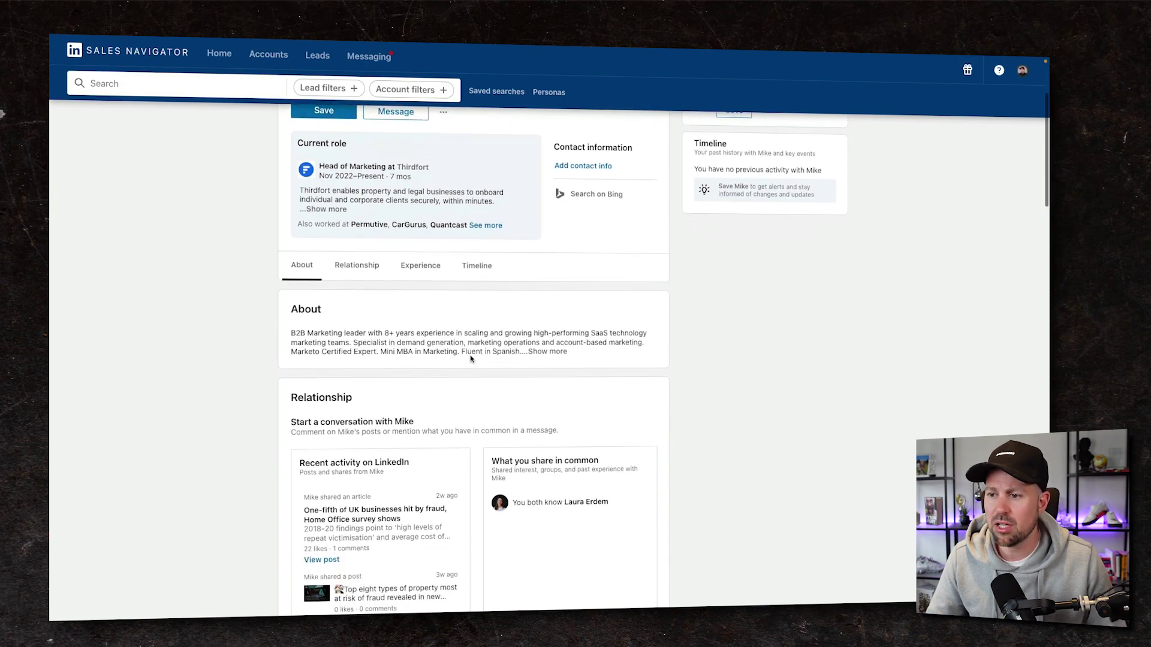
- Scroll through the profile's Relationship, Get introduced and Experience sections
scroll(313, 344, "down", 2)
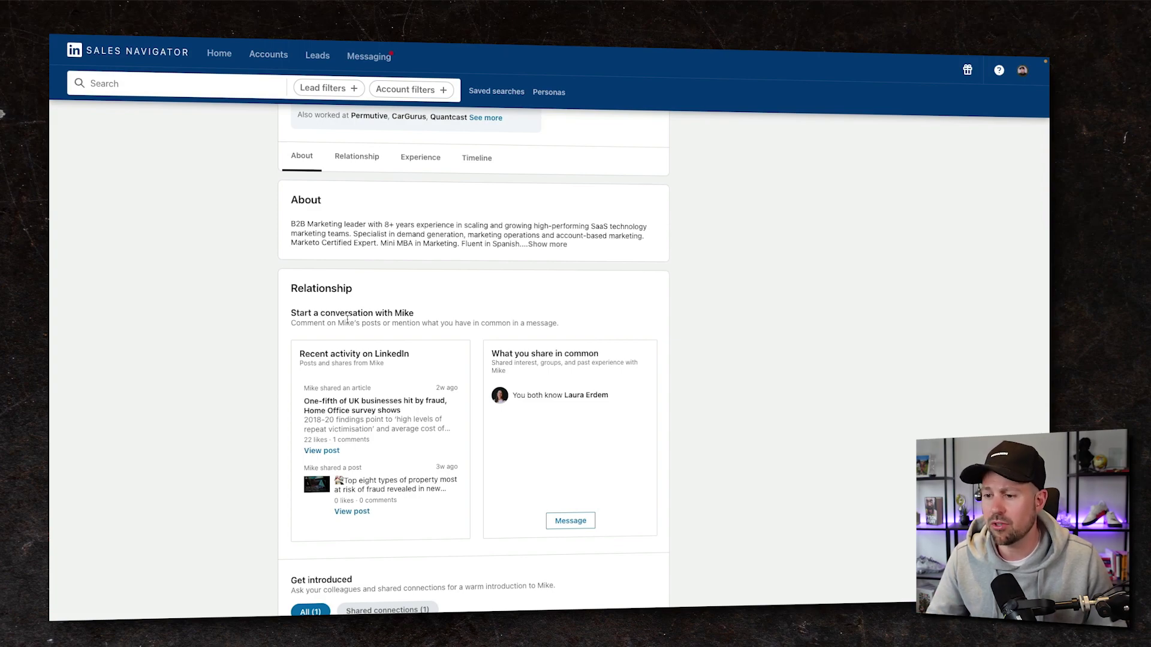
scroll(347, 320, "down", 5)
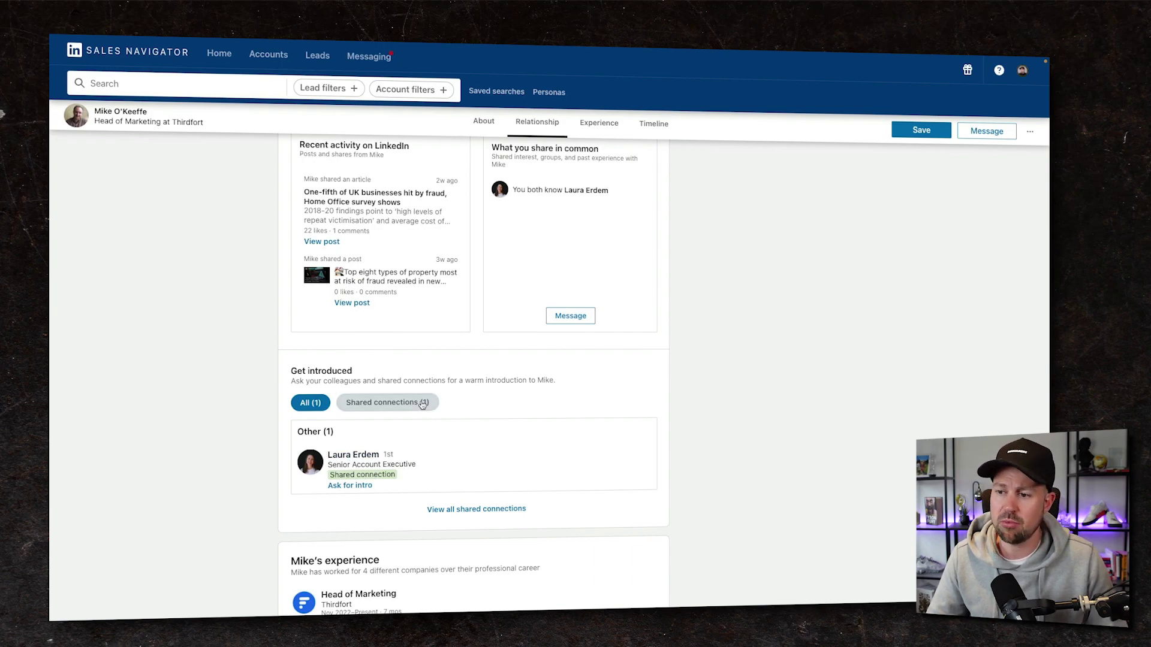
scroll(465, 393, "down", 3)
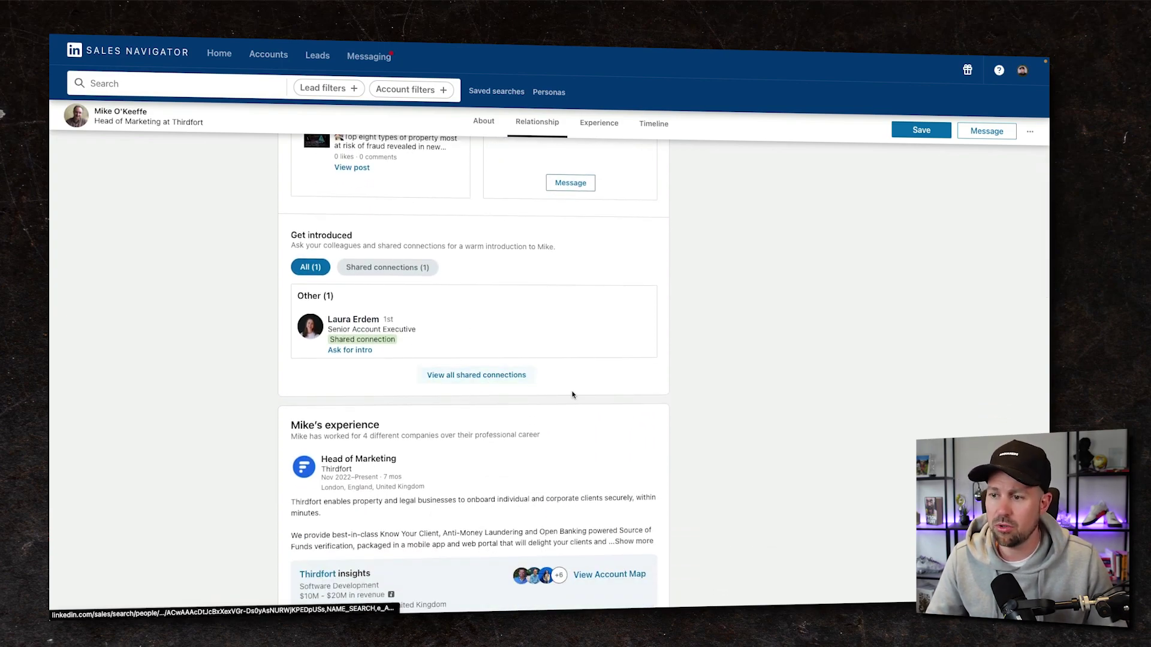
scroll(466, 324, "down", 10)
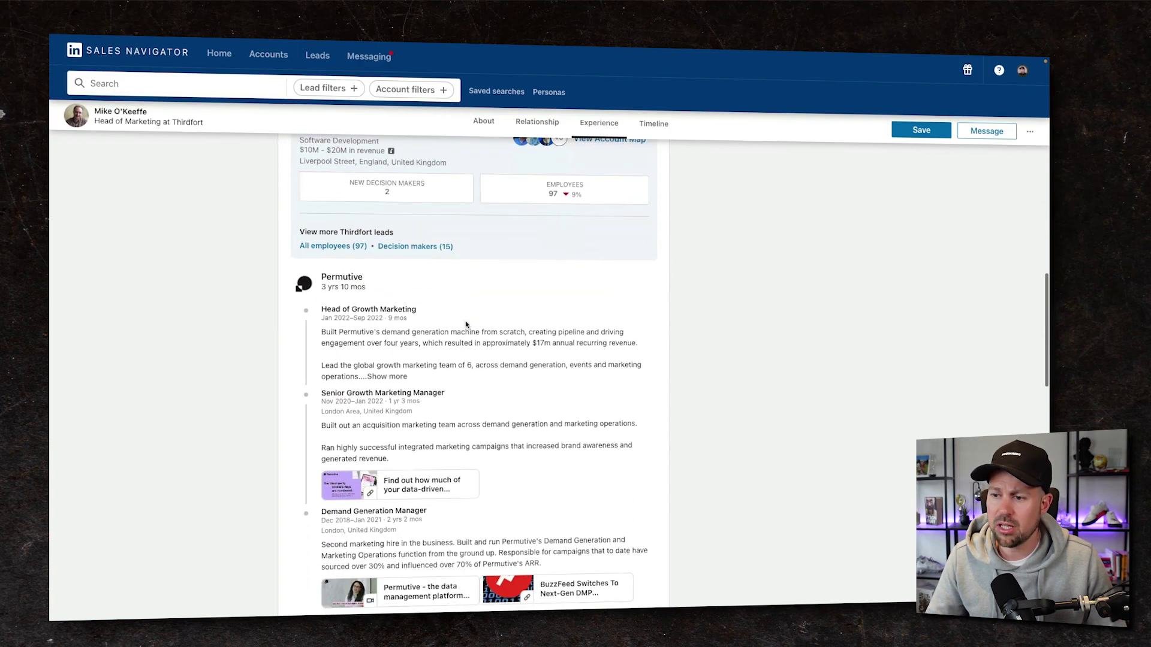
scroll(466, 324, "down", 7)
mouse_move(316, 333)
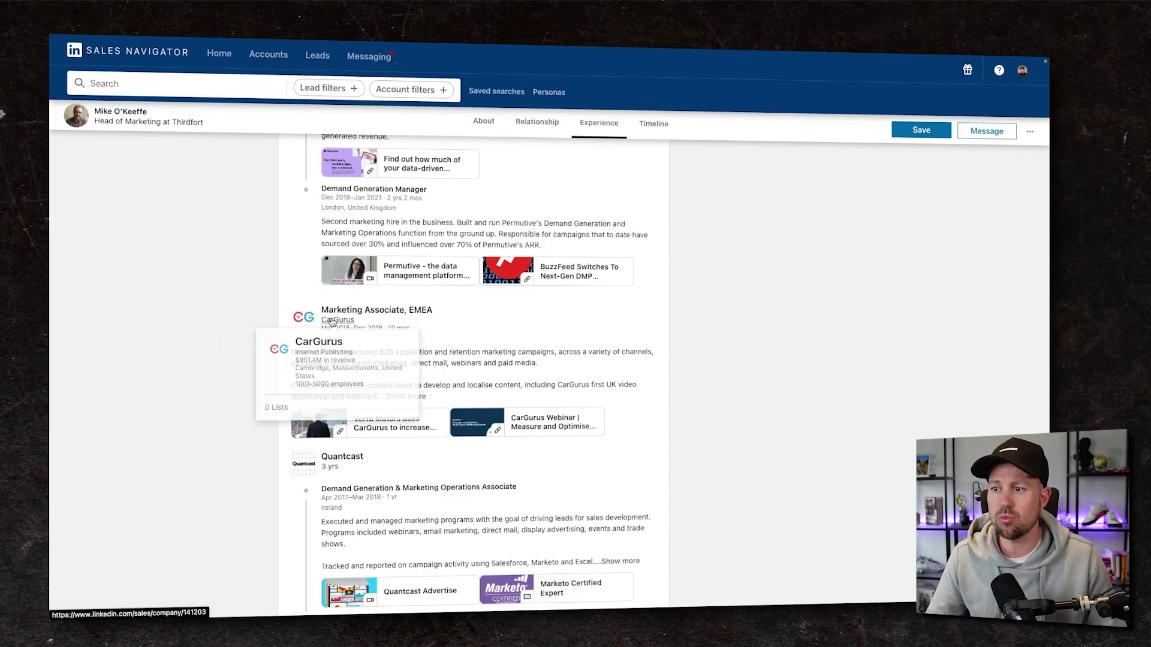
scroll(357, 325, "down", 3)
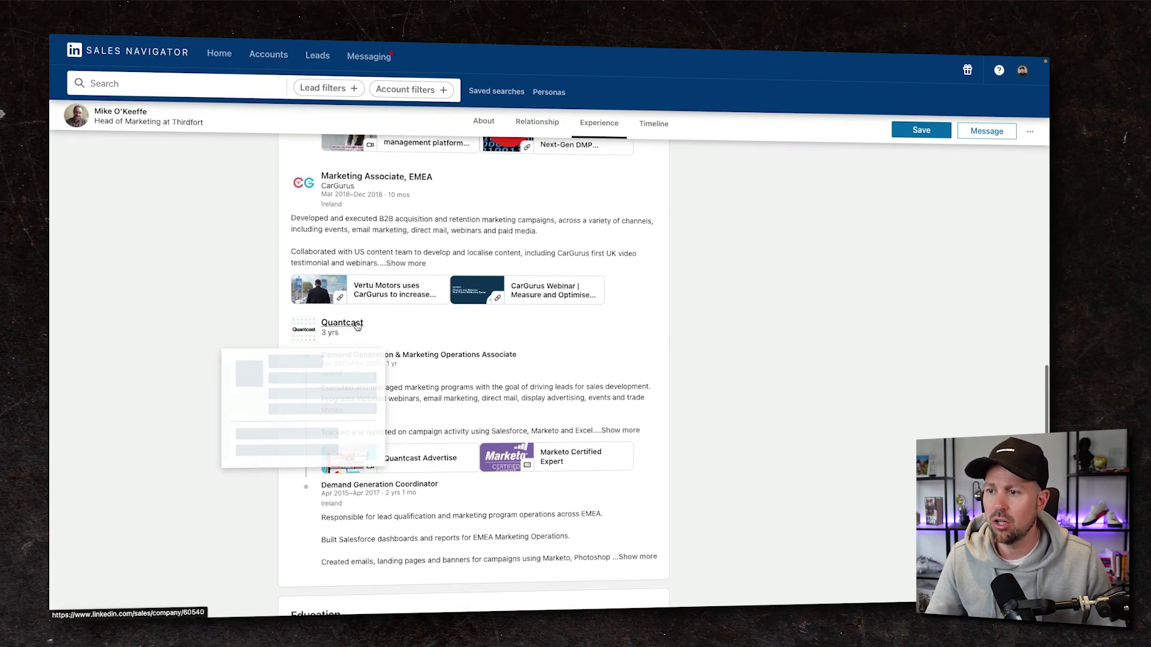
scroll(516, 369, "down", 5)
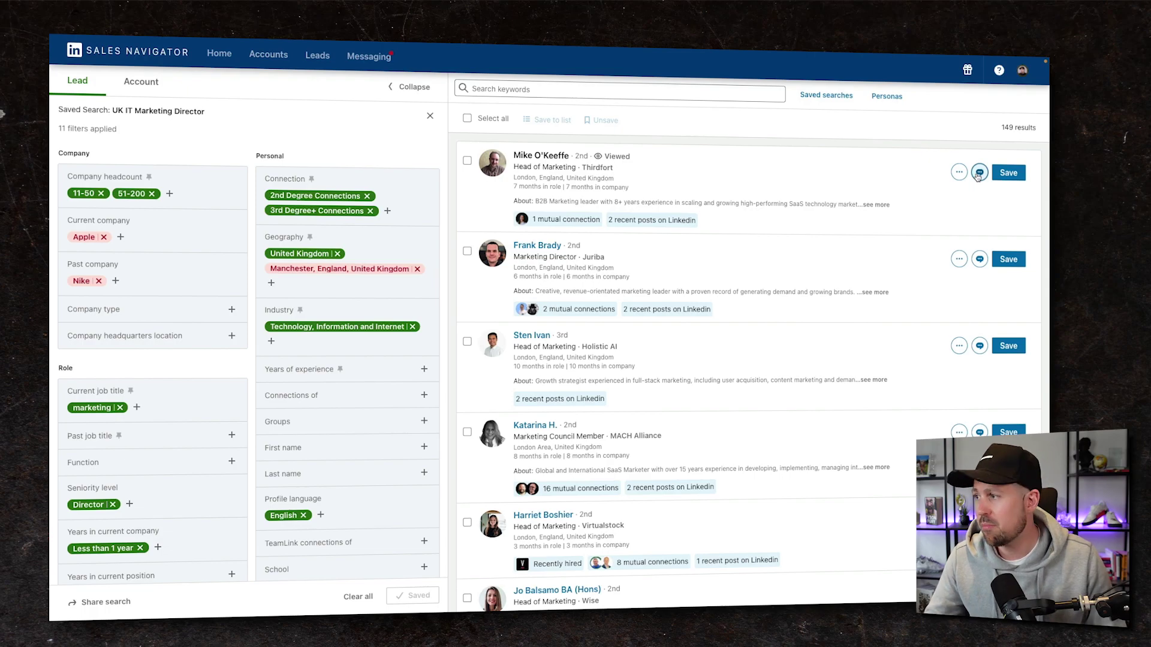
left_click(979, 174)
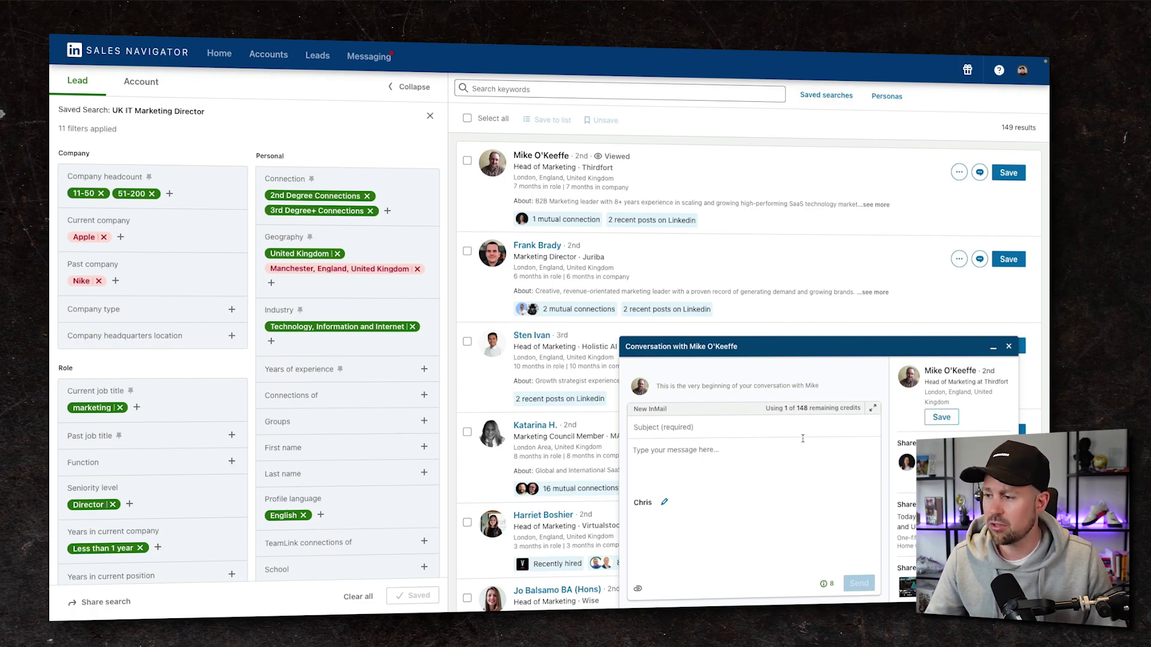
left_click(803, 437)
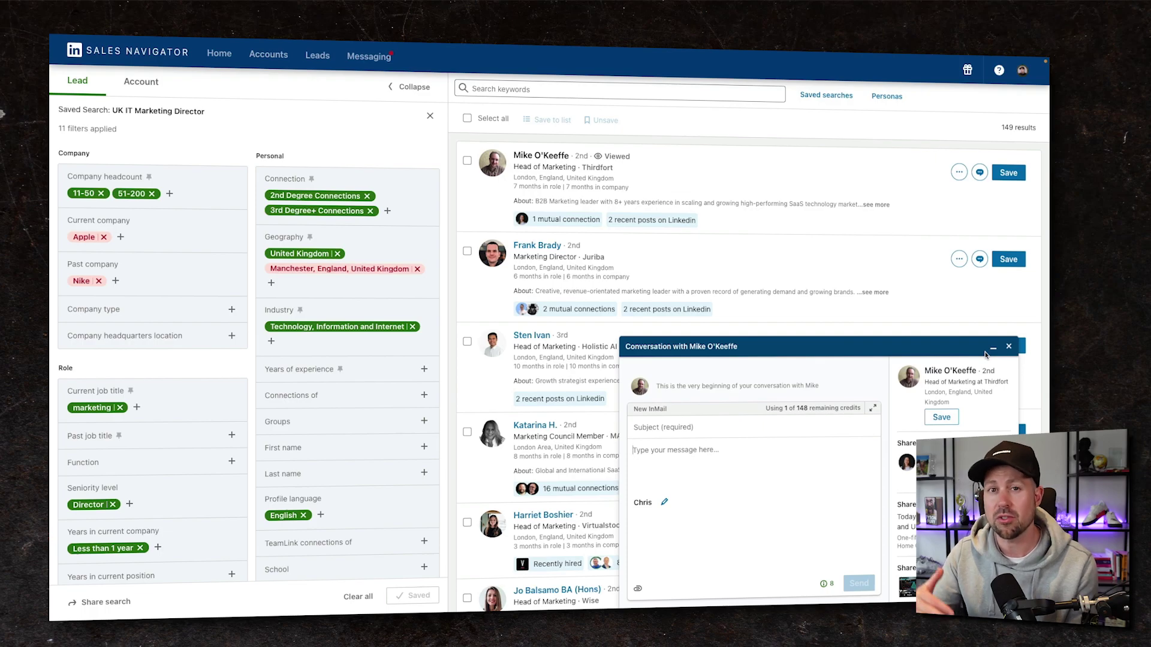
- Close the InMail conversation and switch to the Account search
left_click(992, 348)
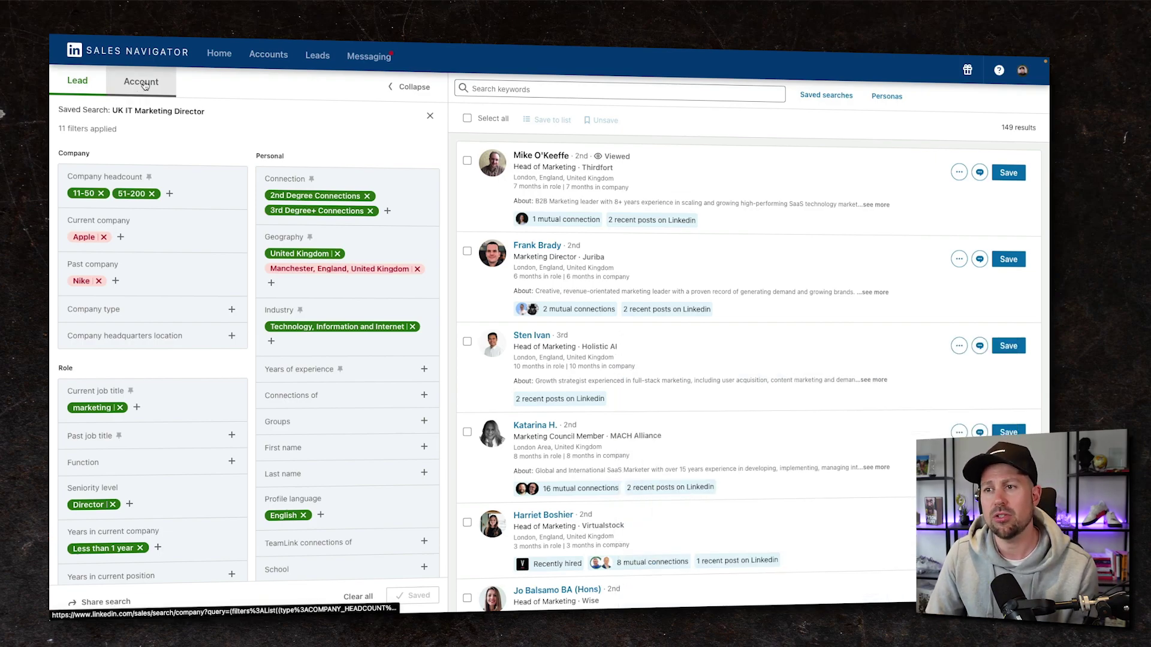
left_click(144, 84)
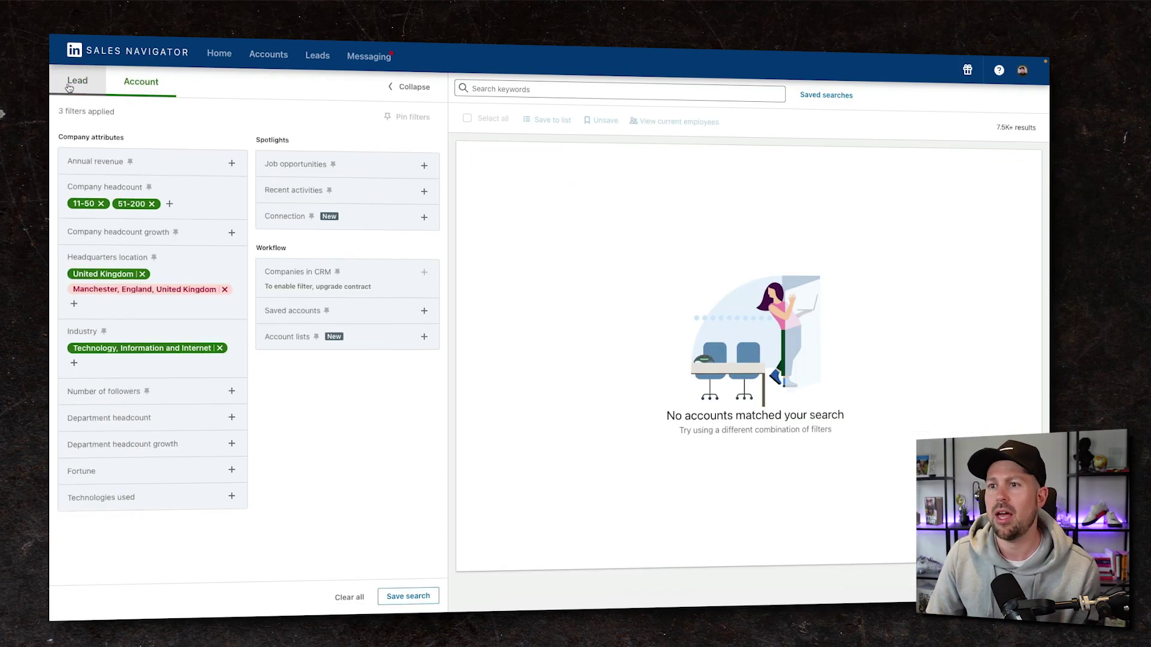
left_click(108, 166)
left_click(122, 178)
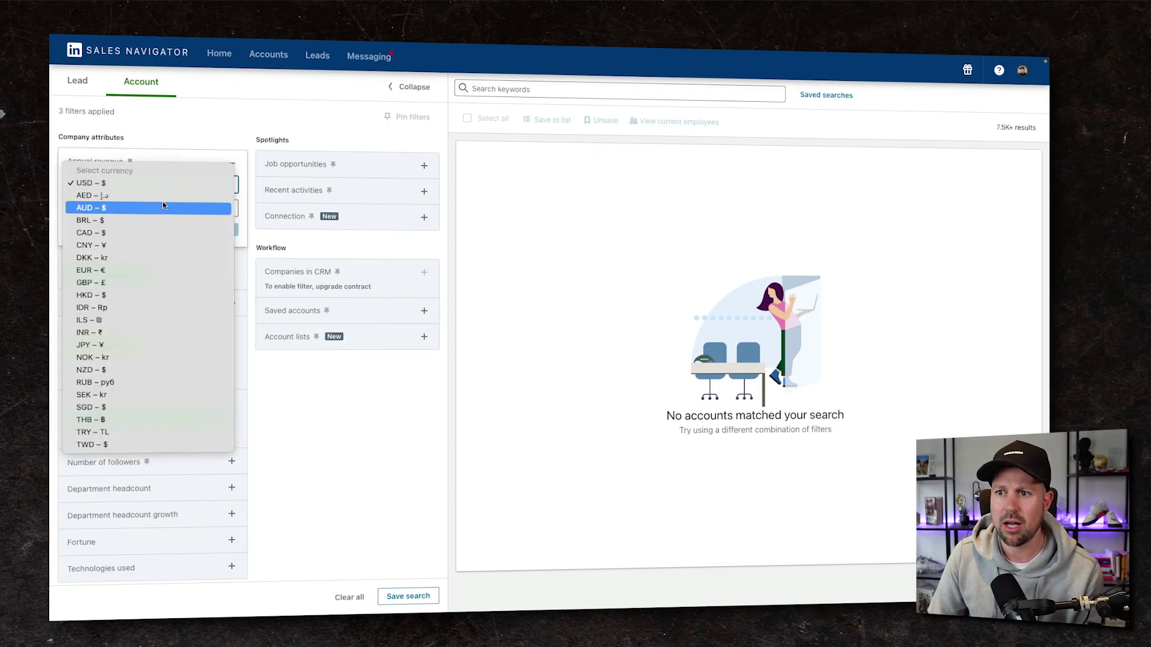
left_click(195, 120)
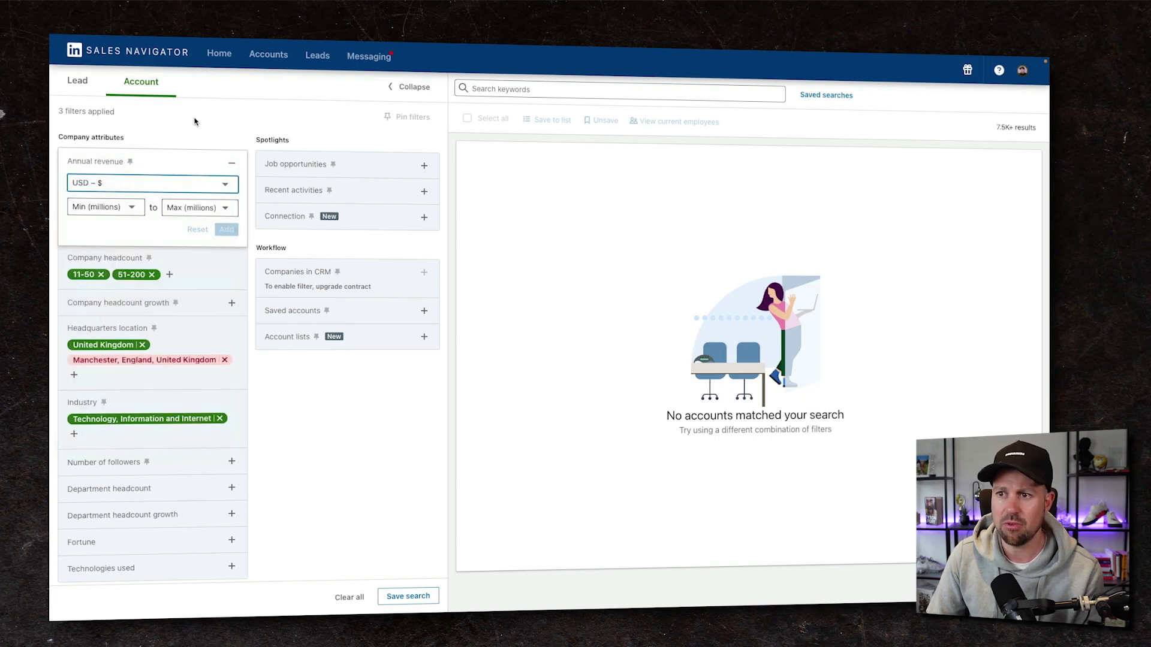
left_click(193, 119)
- Filter annual revenue to GBP £5 million–£10 million
left_click(90, 161)
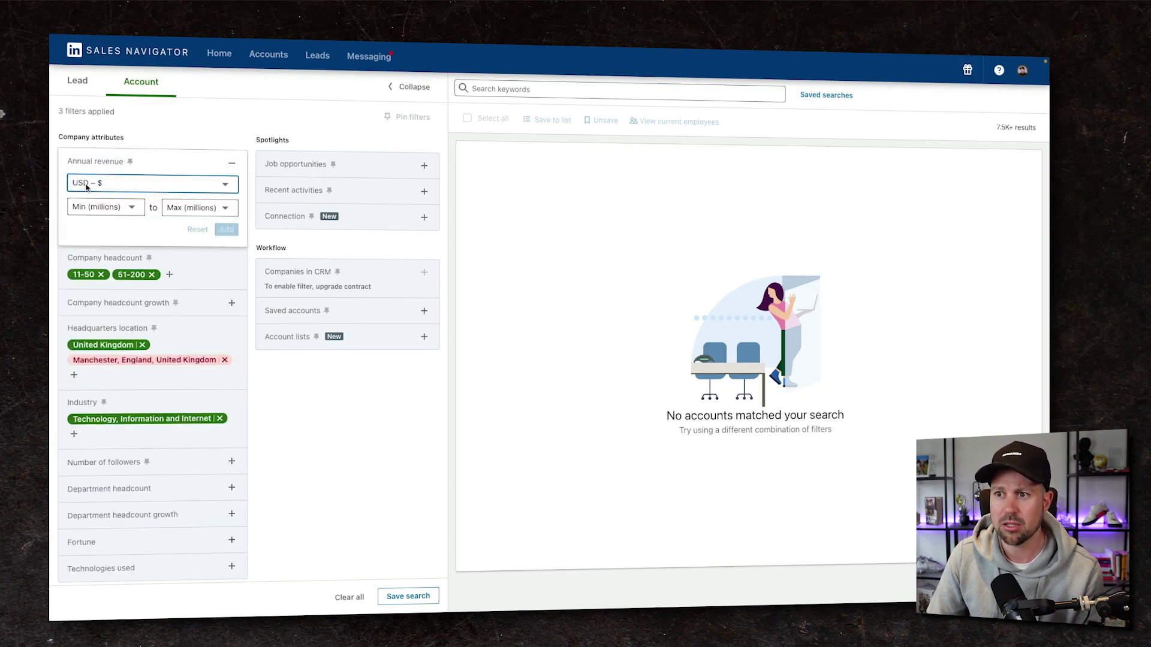
left_click(90, 183)
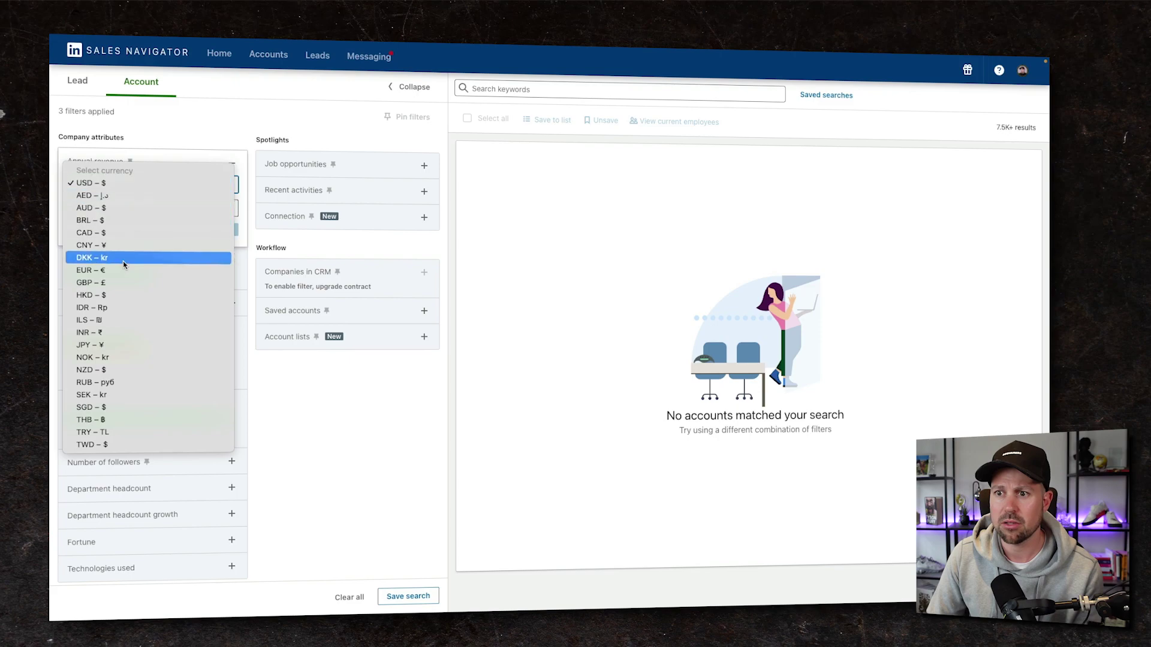
left_click(106, 282)
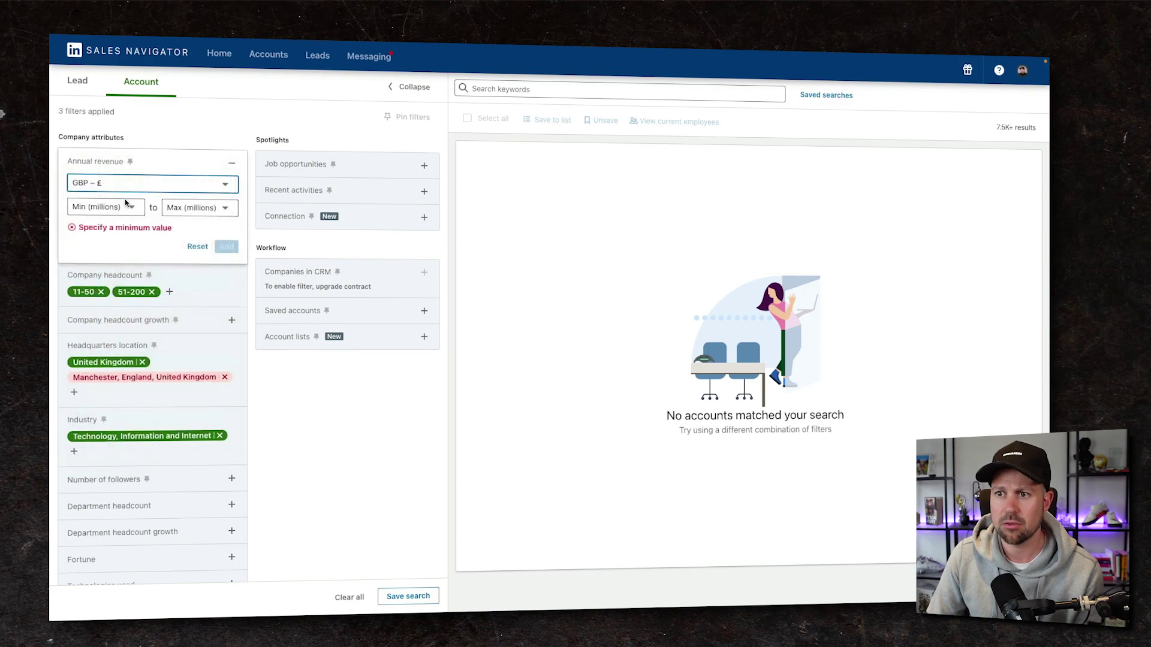
left_click(129, 209)
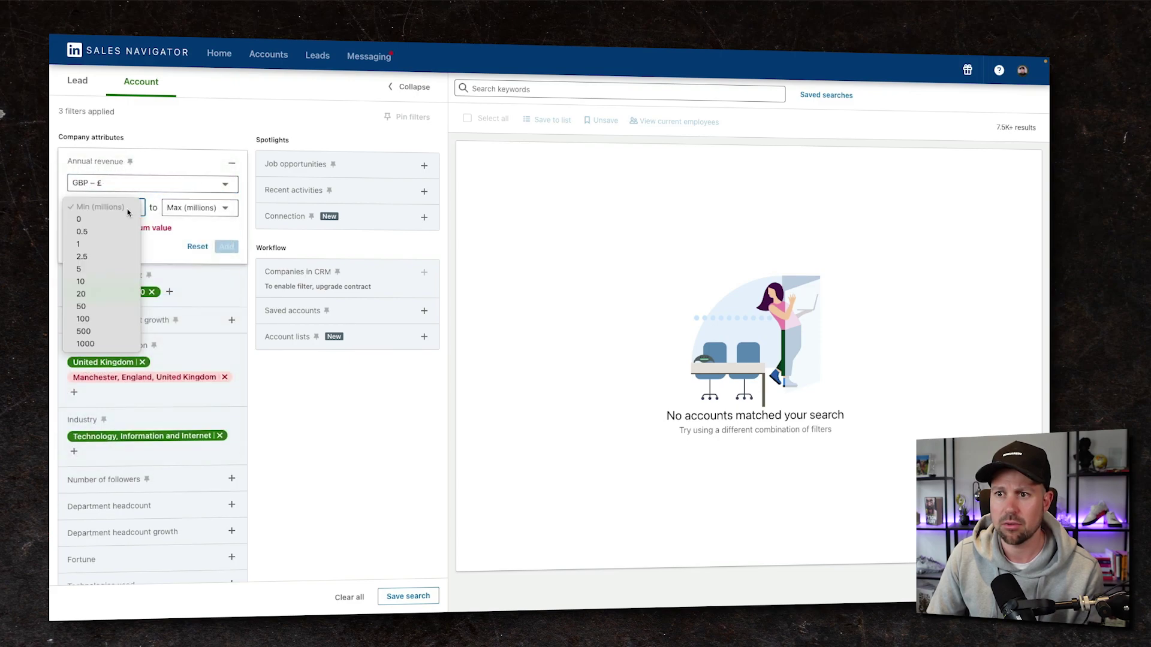
left_click(91, 267)
left_click(219, 208)
left_click(187, 220)
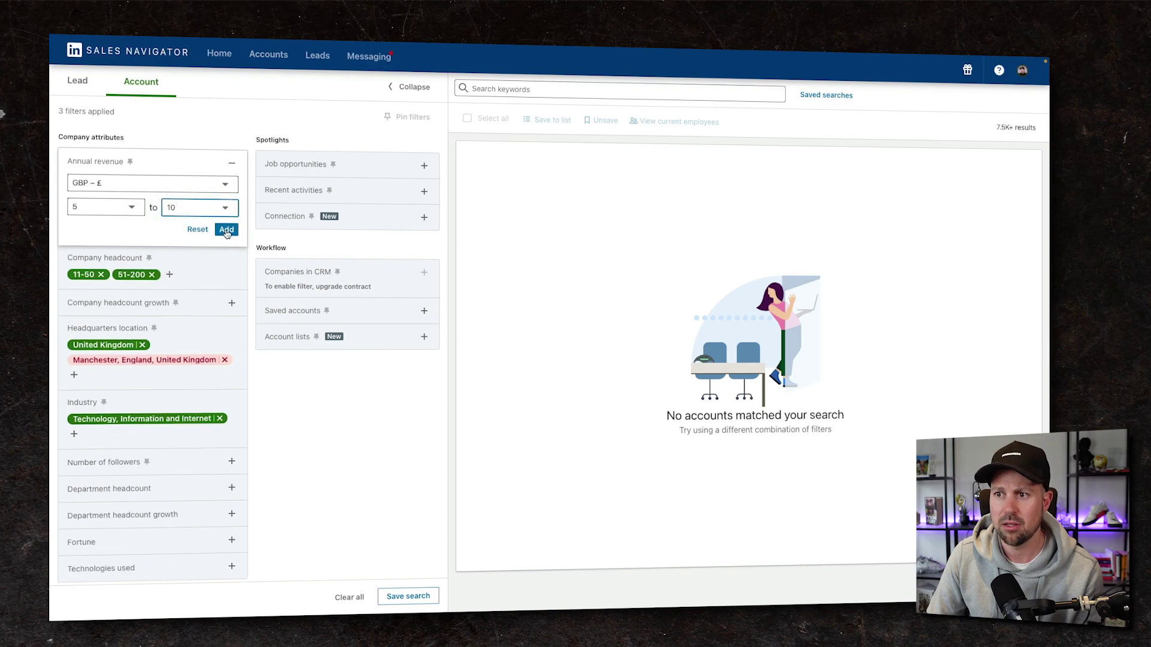
left_click(226, 232)
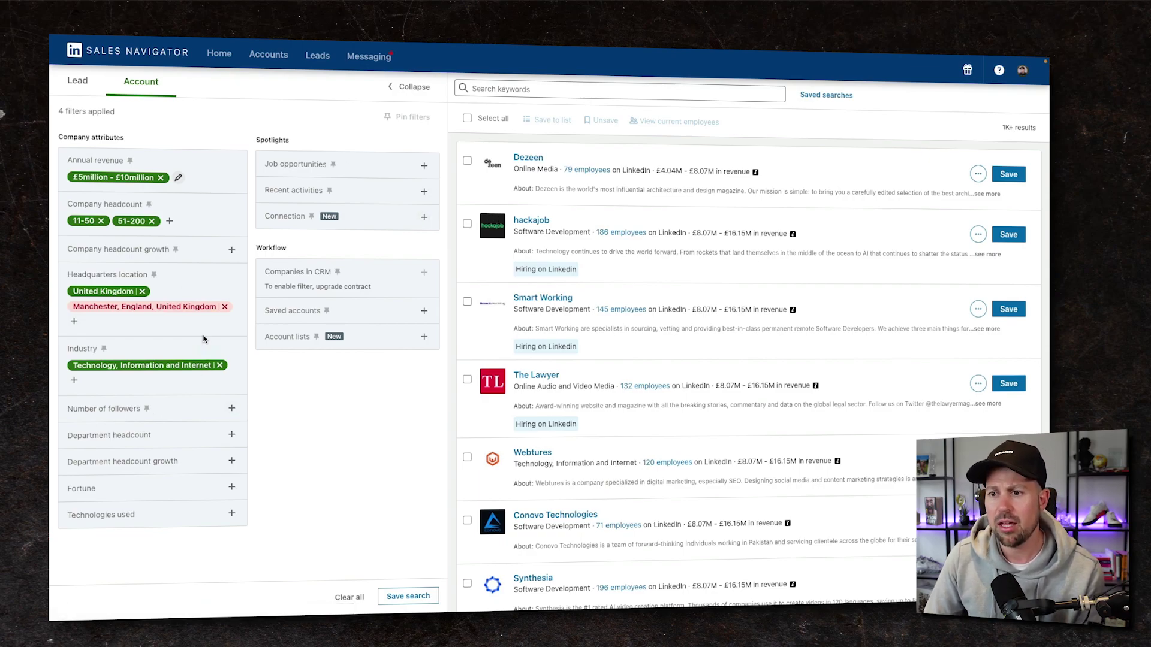
- Add the Hiring on LinkedIn job opportunities filter
left_click(144, 251)
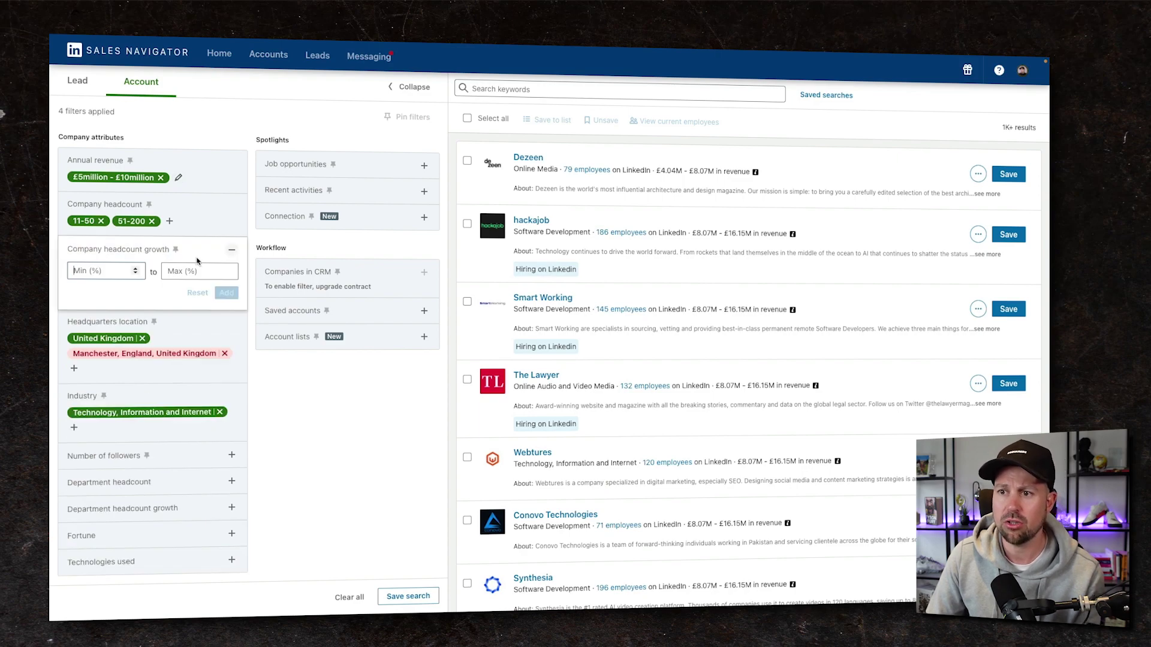
left_click(368, 469)
left_click(296, 165)
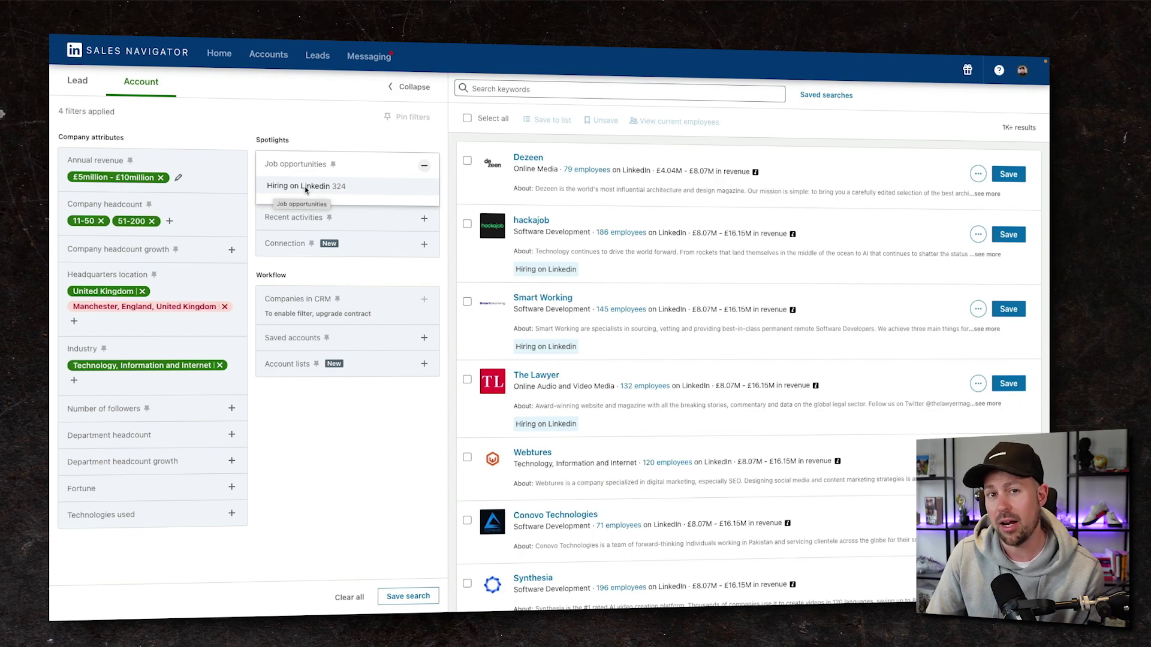
left_click(301, 187)
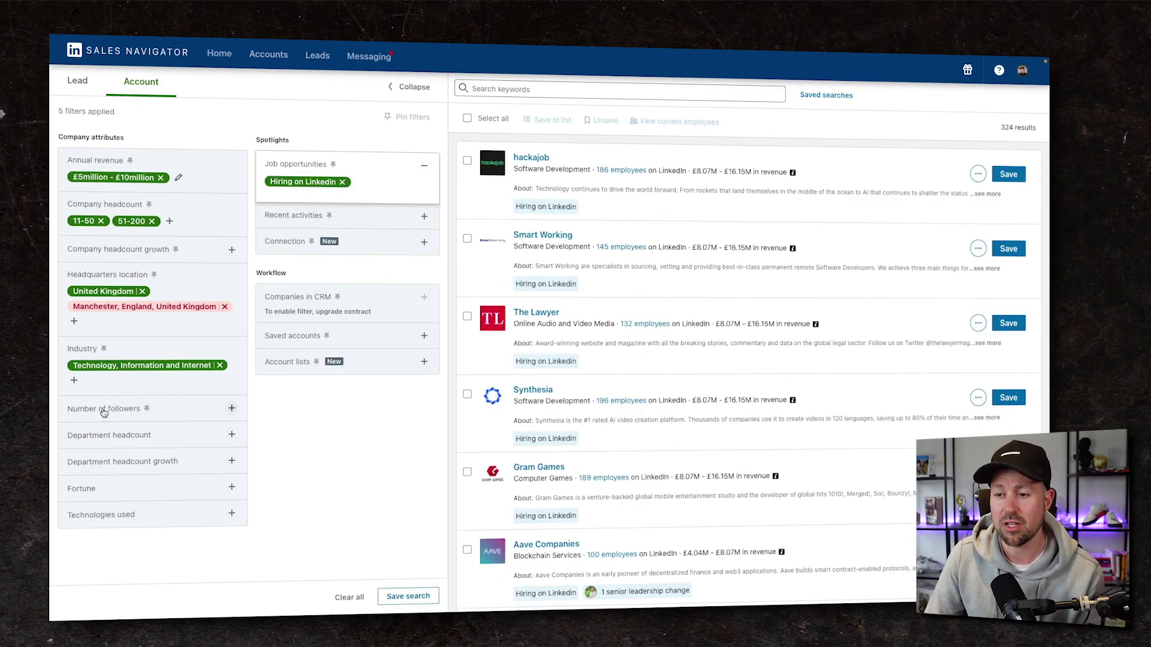
- Add Google Ads as a Technologies used filter
left_click(81, 488)
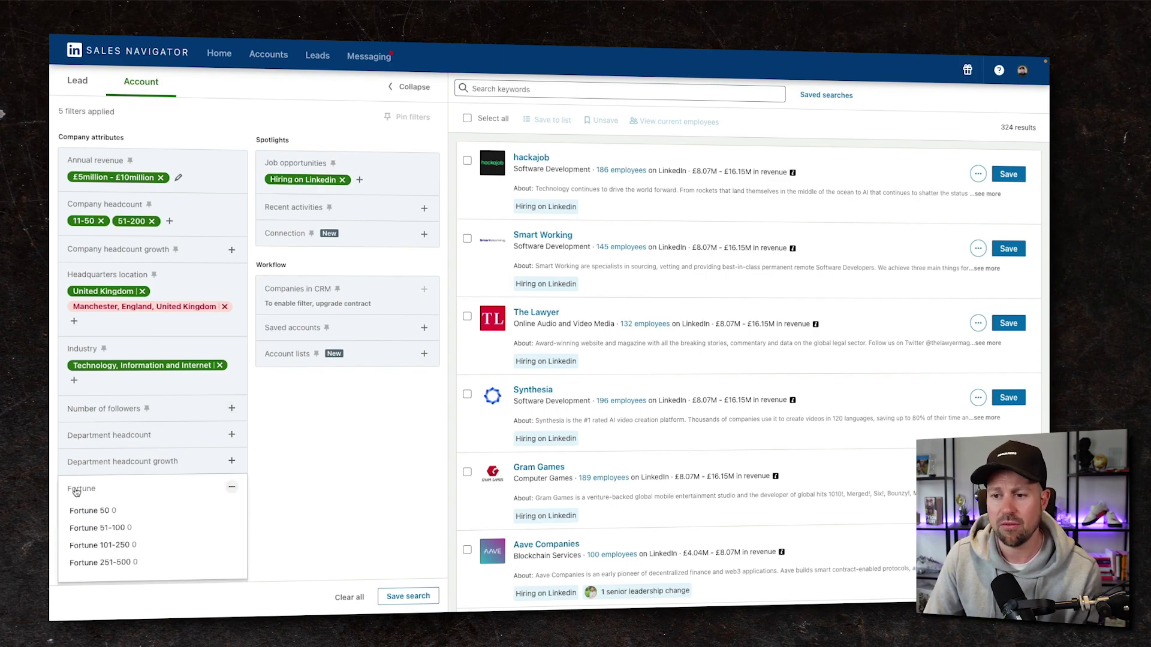
left_click(80, 488)
left_click(111, 515)
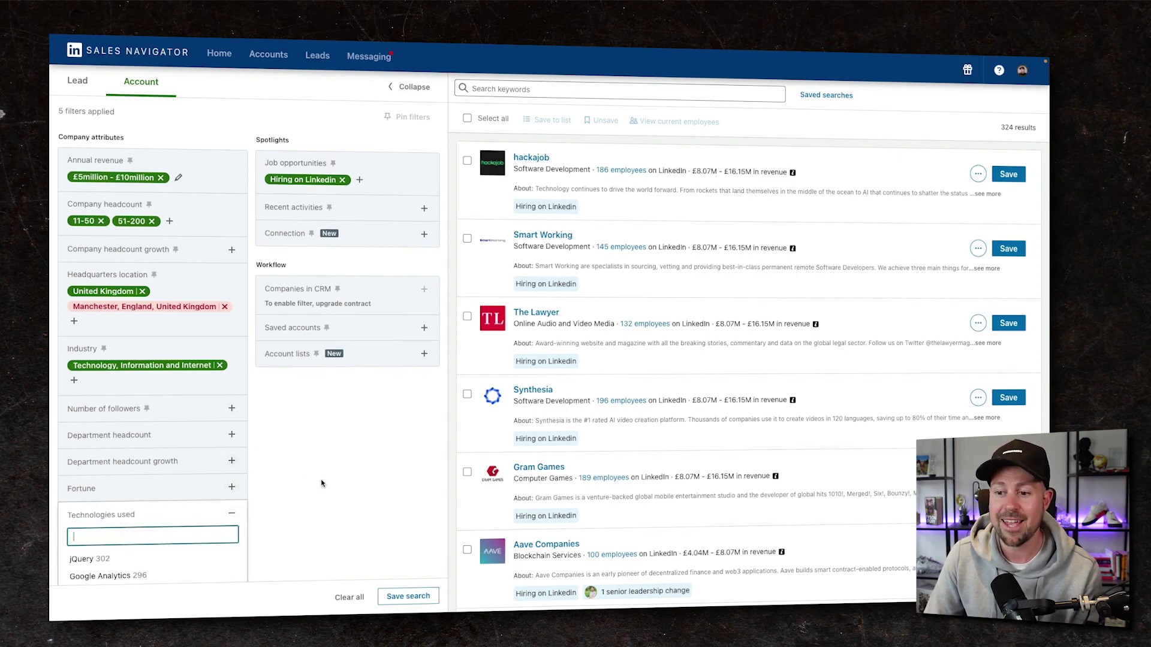
scroll(298, 476, "down", 1)
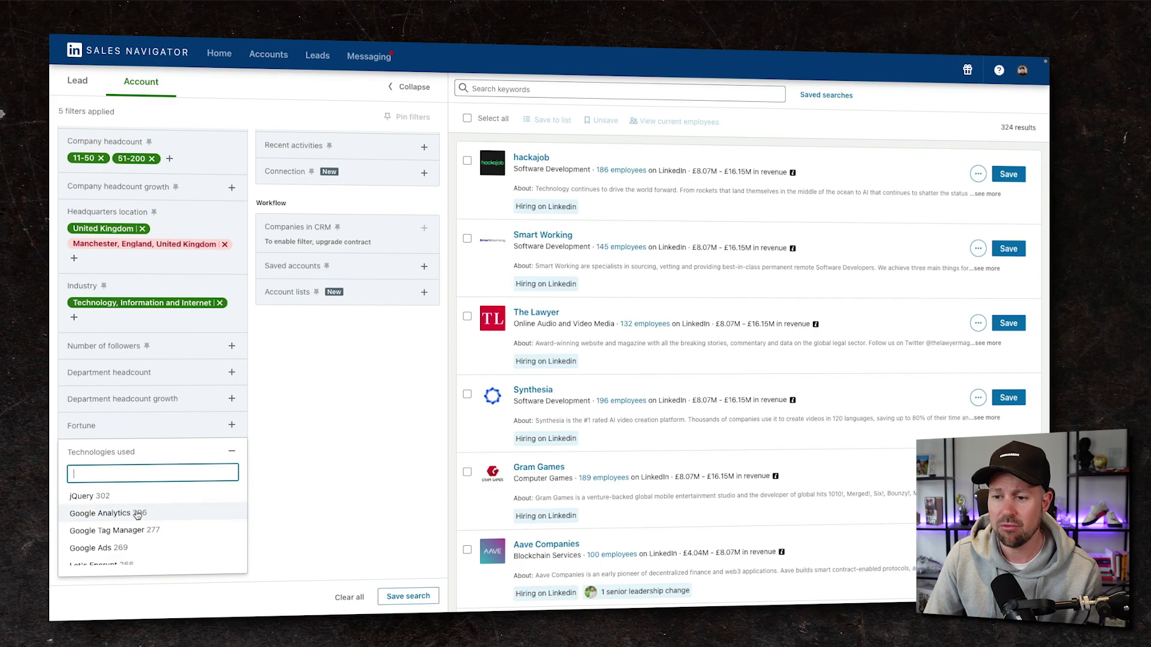
scroll(206, 510, "down", 1)
scroll(206, 510, "down", 6)
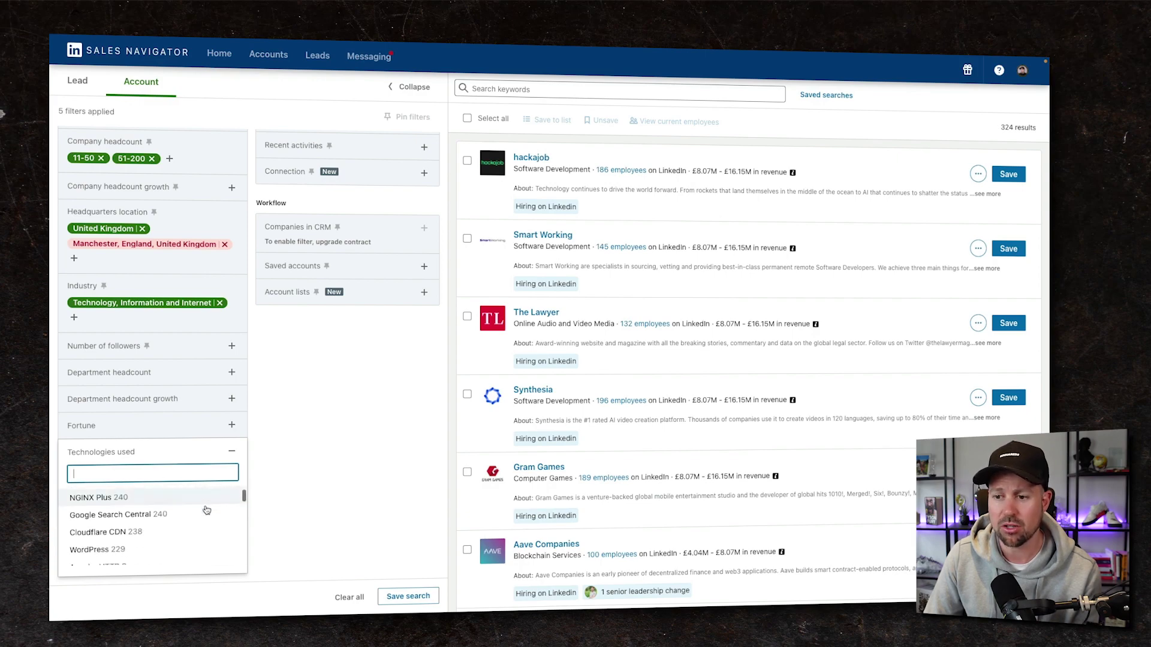
scroll(206, 510, "up", 4)
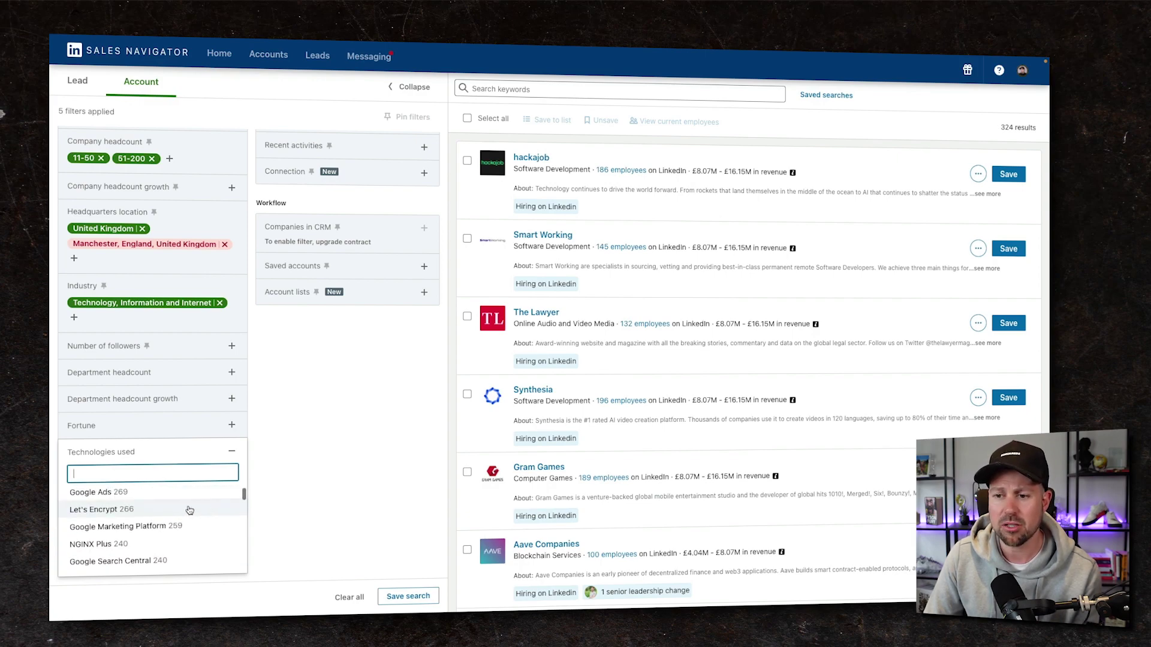
scroll(187, 513, "up", 2)
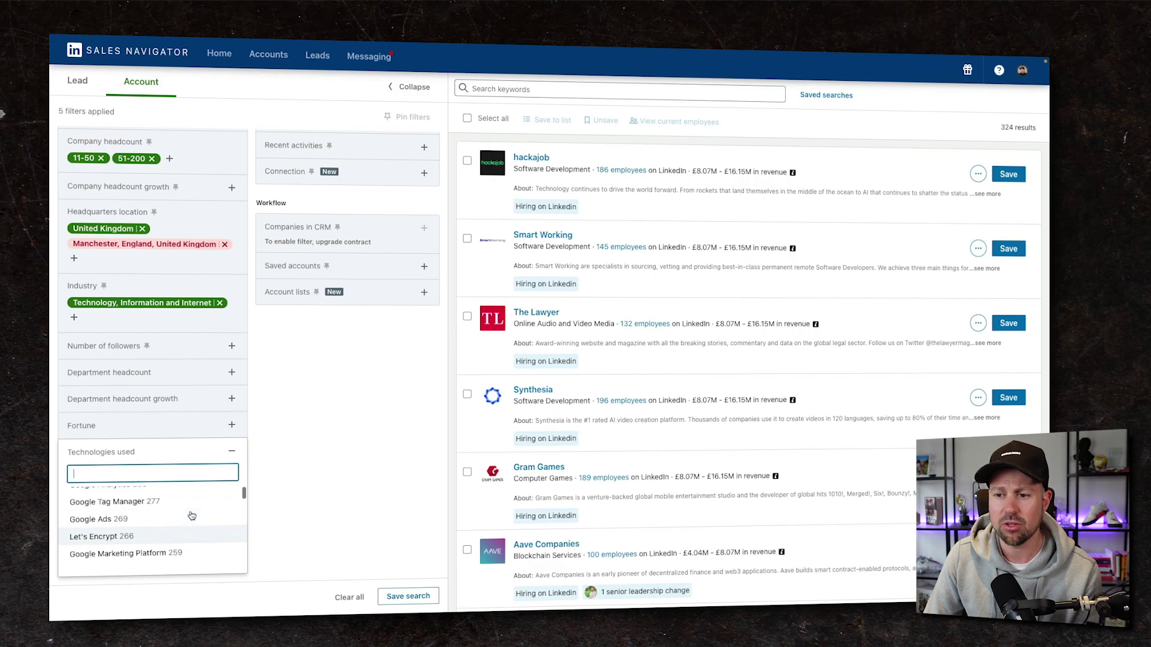
left_click(87, 523)
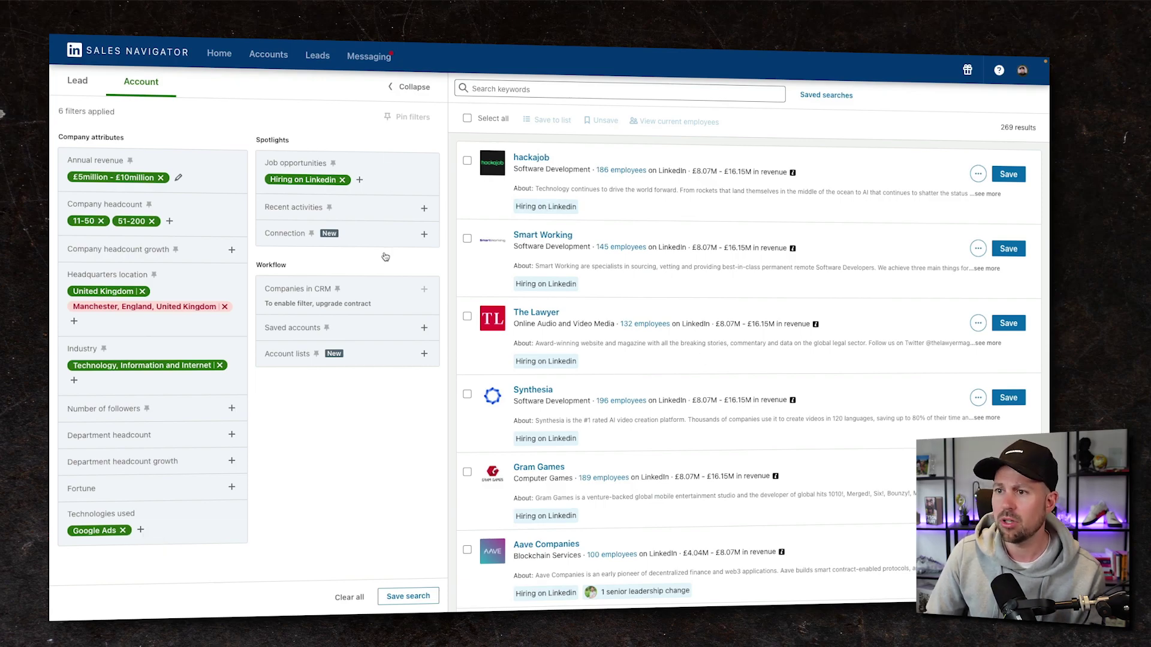
left_click(298, 209)
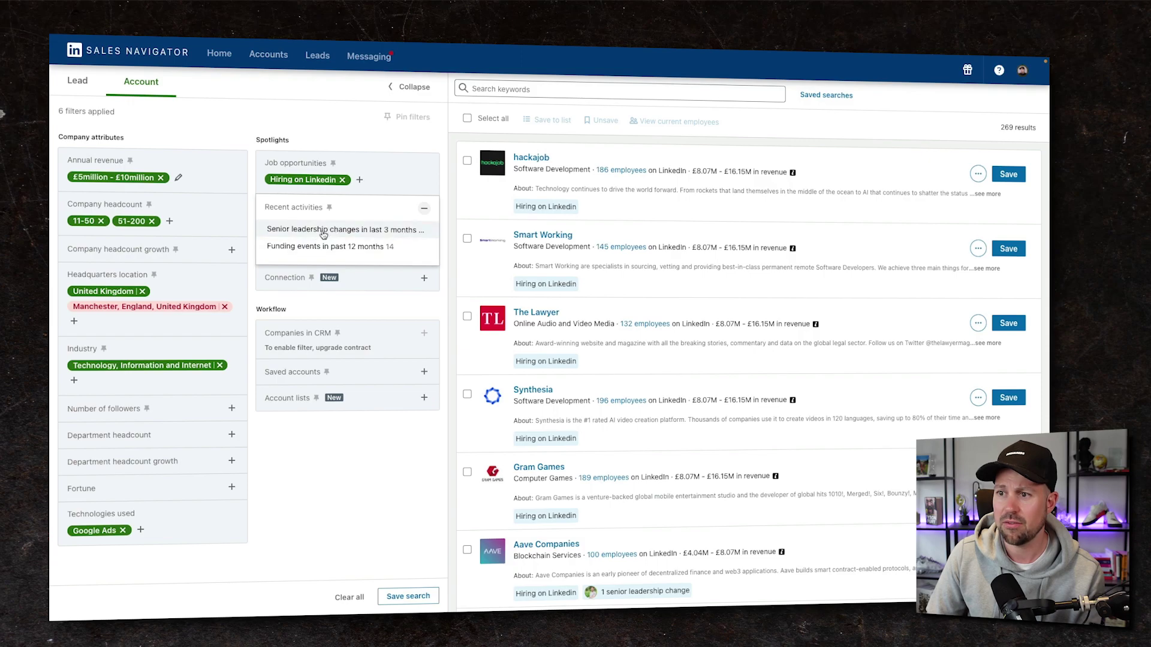
- Save the six-filter account search with the suggested name 'Account Search 1'
left_click(403, 595)
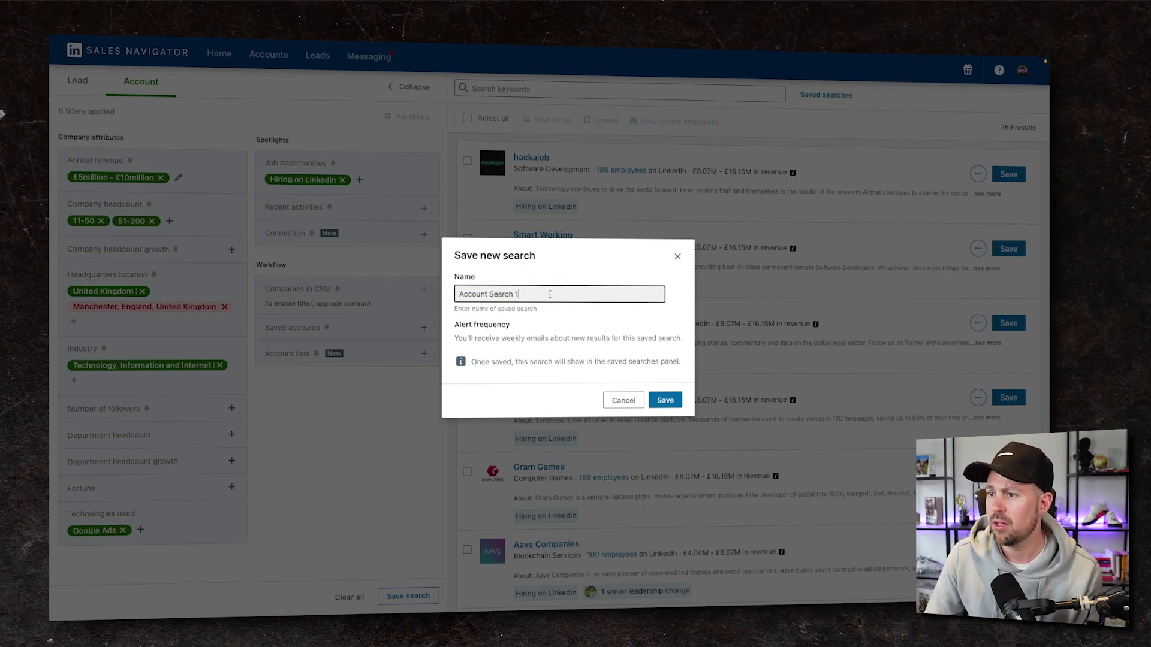
left_click(531, 354)
left_click_drag(455, 338, 612, 336)
left_click(612, 337)
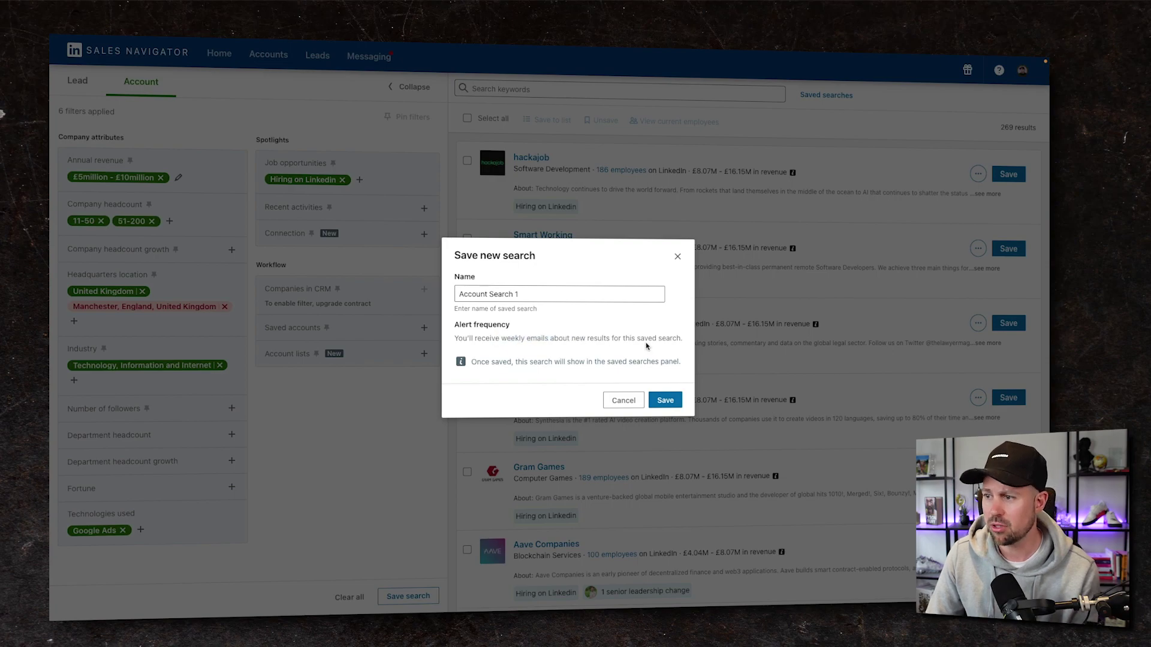
left_click(666, 400)
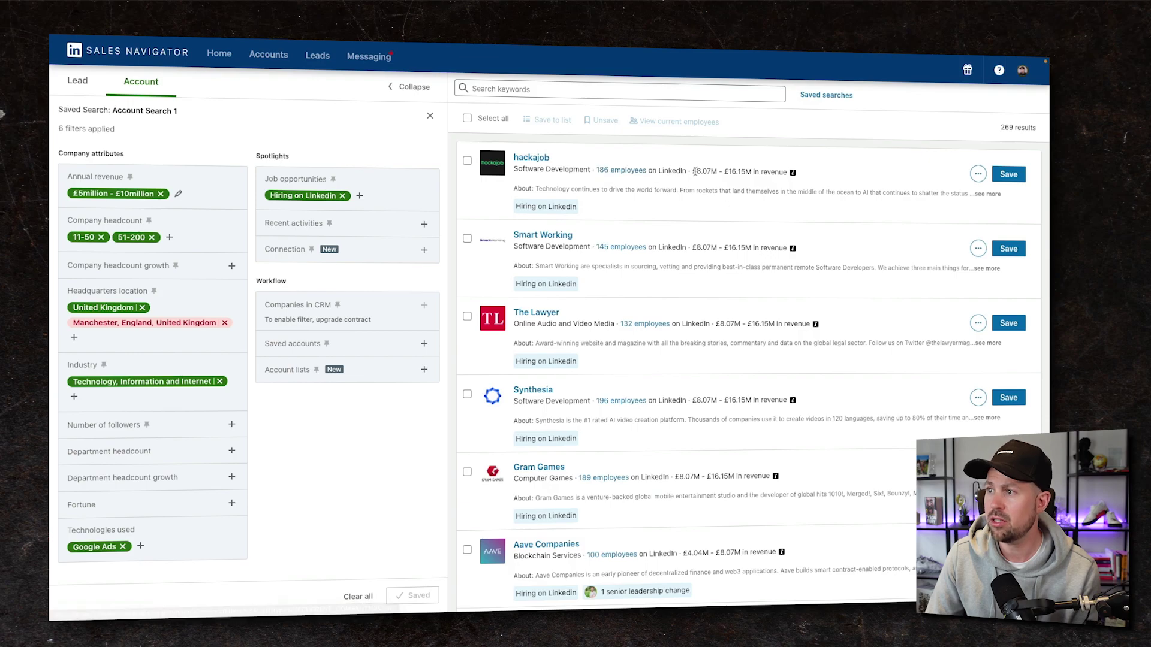
- Save hackajob as an account without adding it to a list
left_click_drag(692, 172, 755, 174)
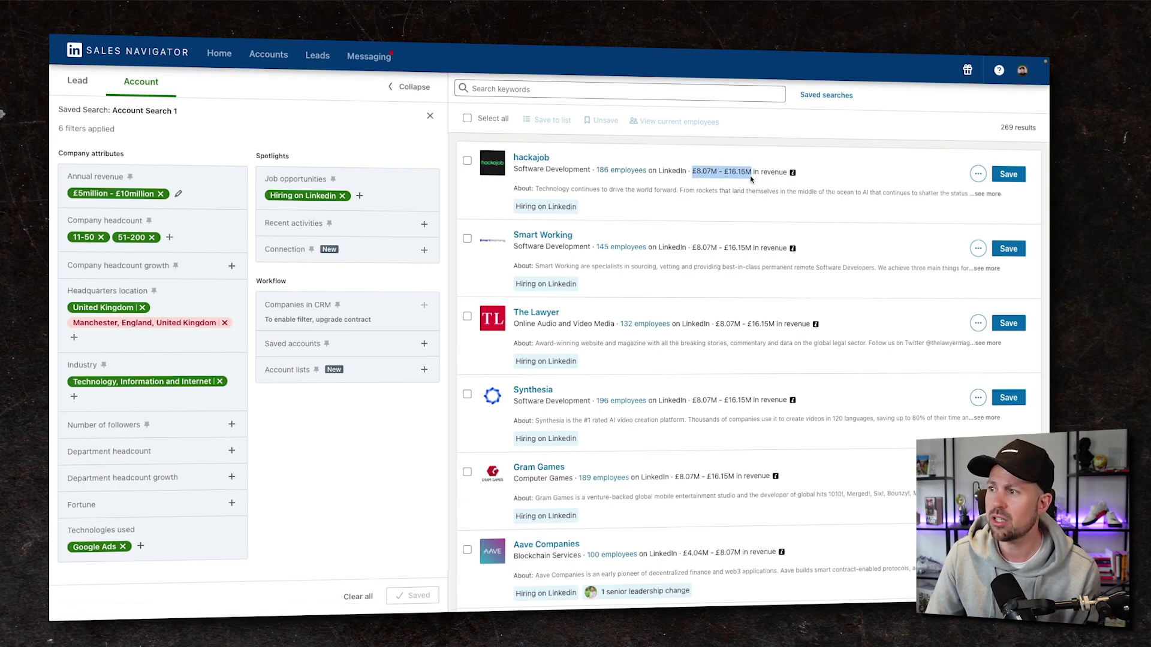
left_click(663, 203)
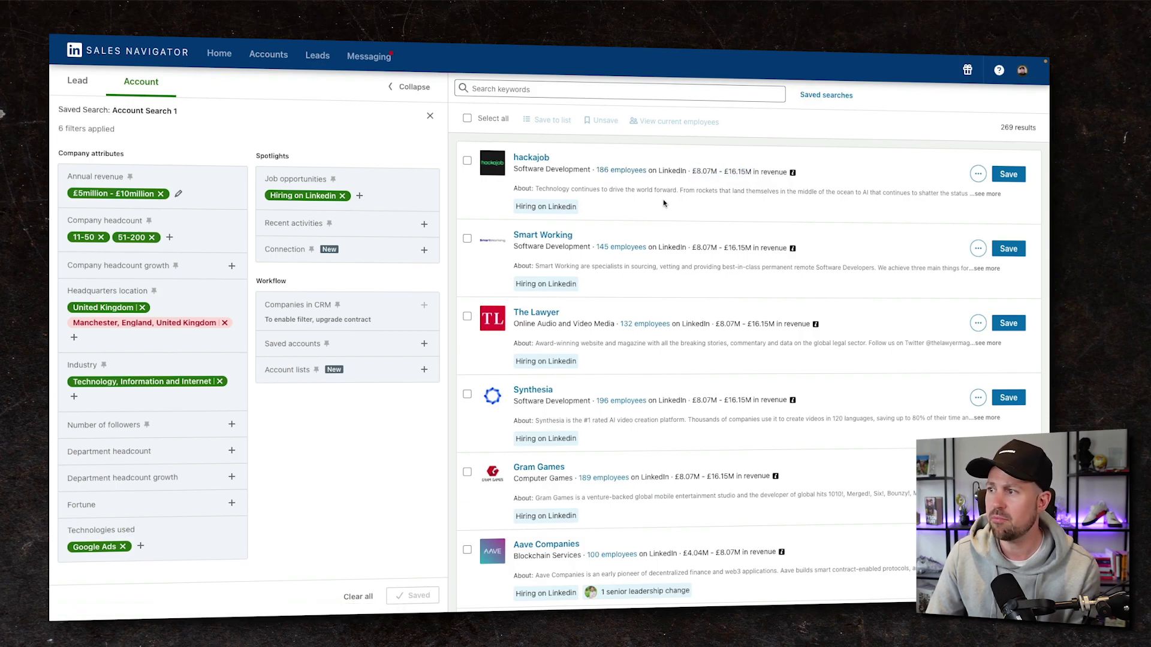
left_click(977, 174)
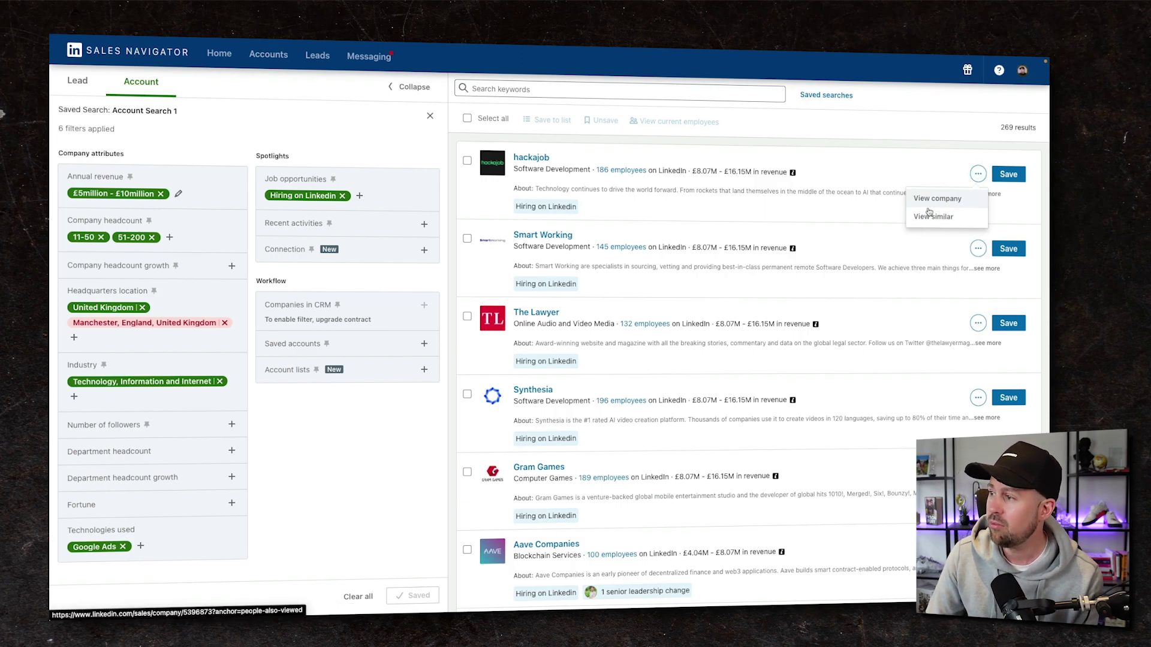
left_click(855, 146)
left_click(1006, 173)
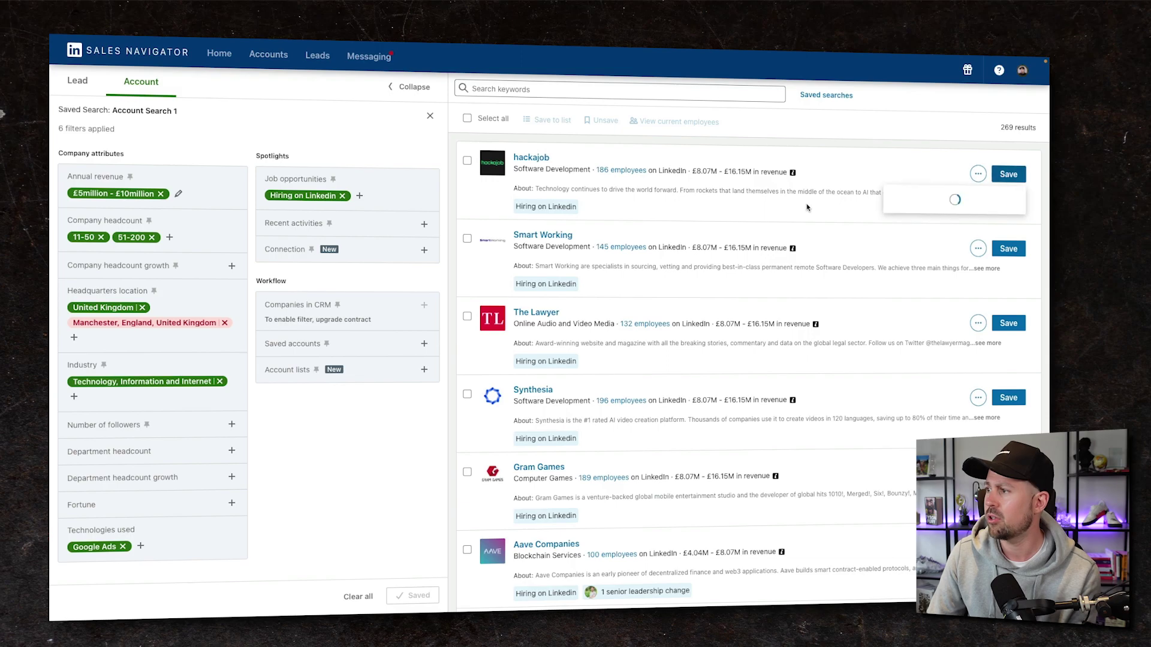
left_click(832, 143)
- Switch the browser to full screen and open hackajob's account page
key("ctrl+super+f")
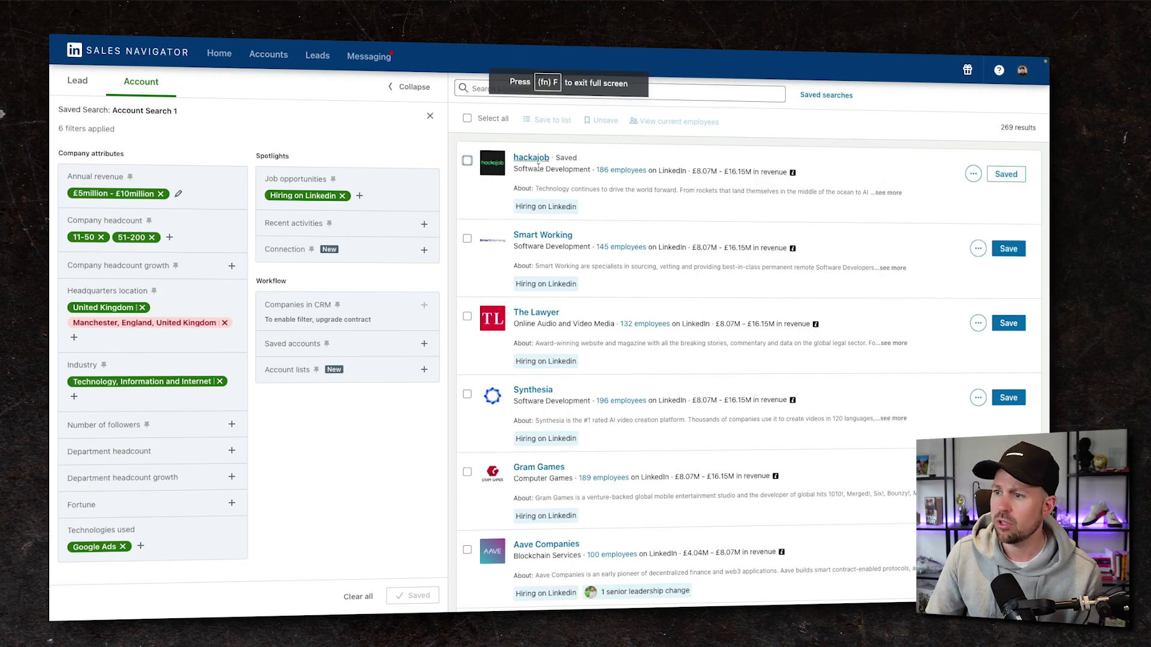
left_click(973, 174)
left_click(823, 161)
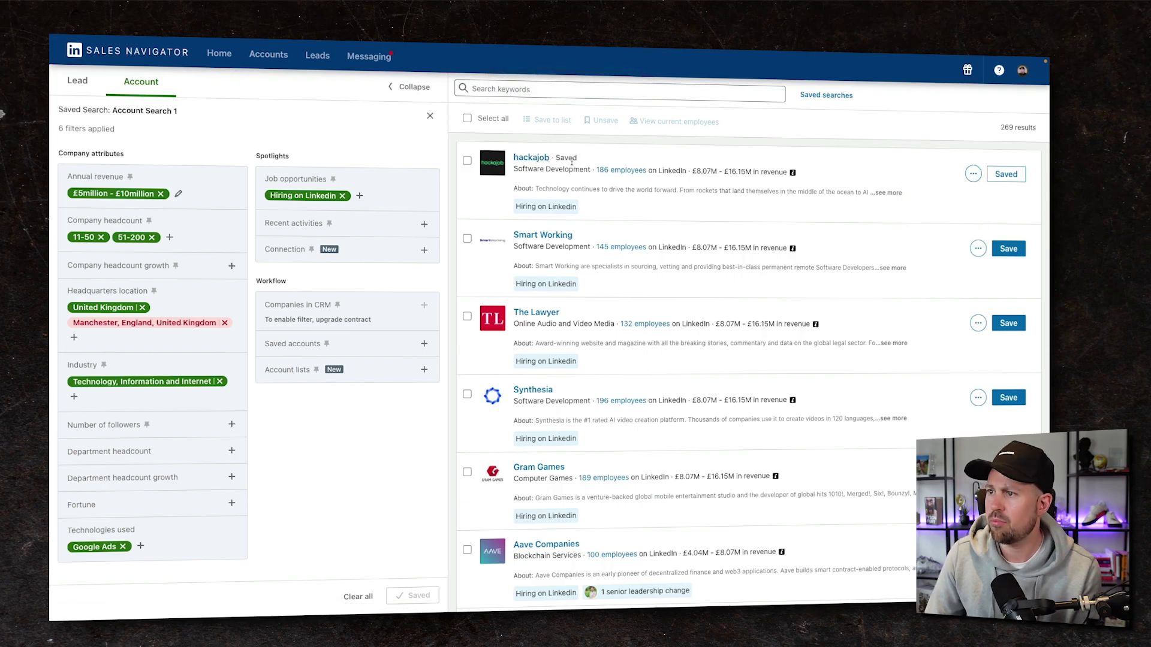
left_click(537, 160)
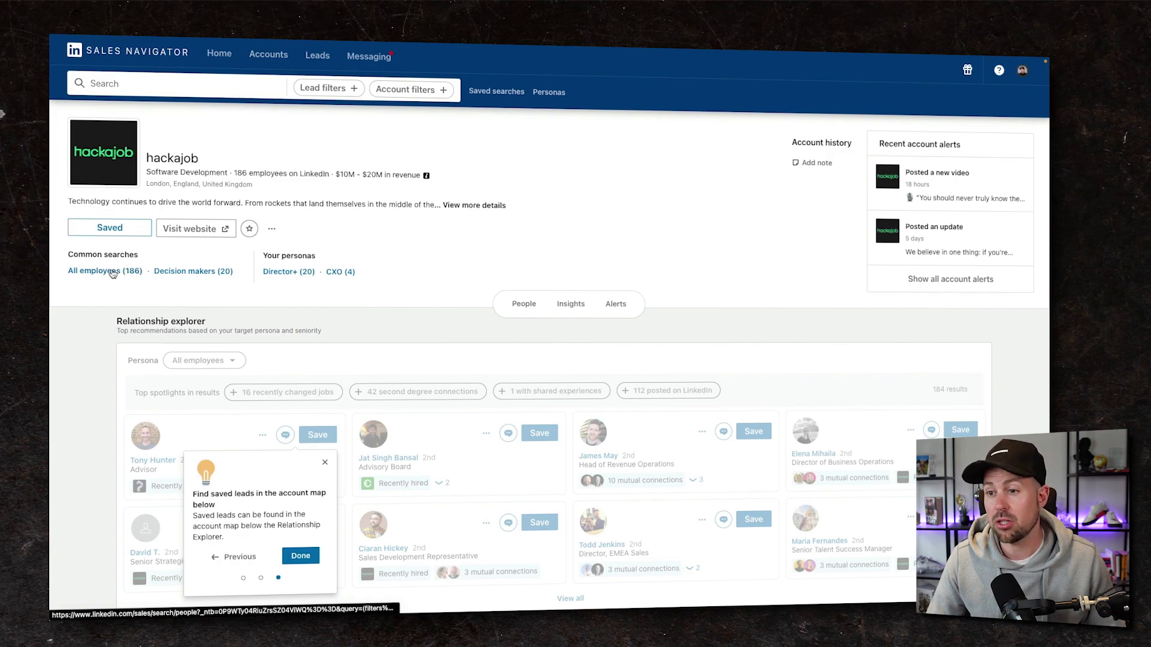
- Open the Decision makers (20) common search from the hackajob account page
left_click(200, 274)
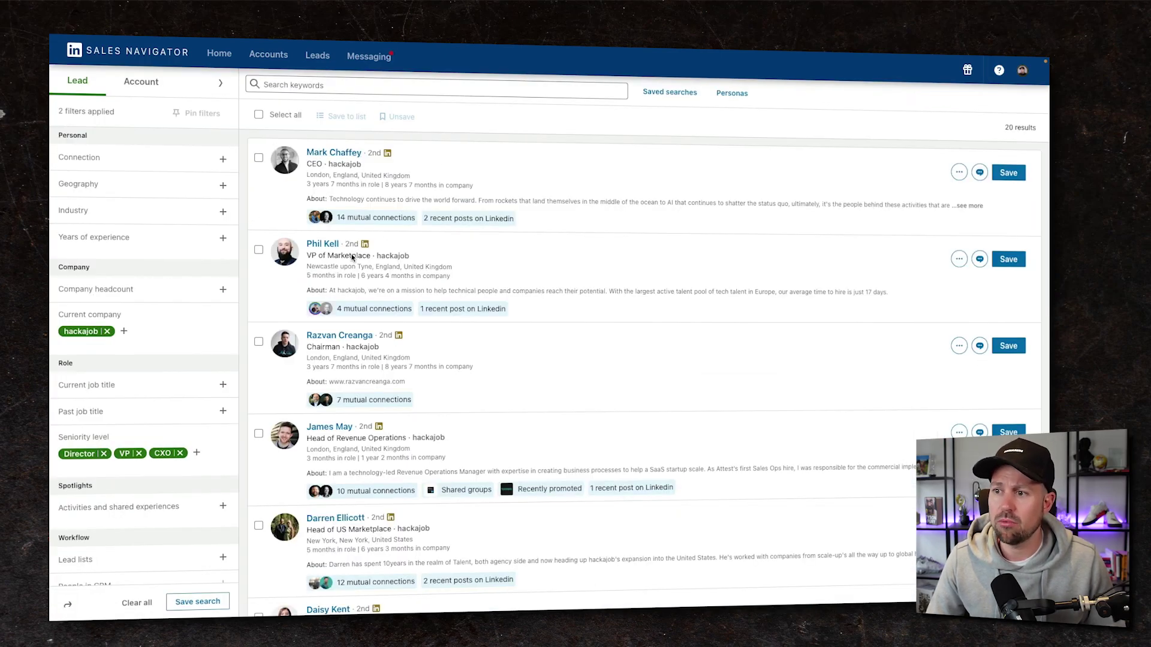
- Add 'marketing' as a Current job title filter
scroll(522, 261, "down", 3)
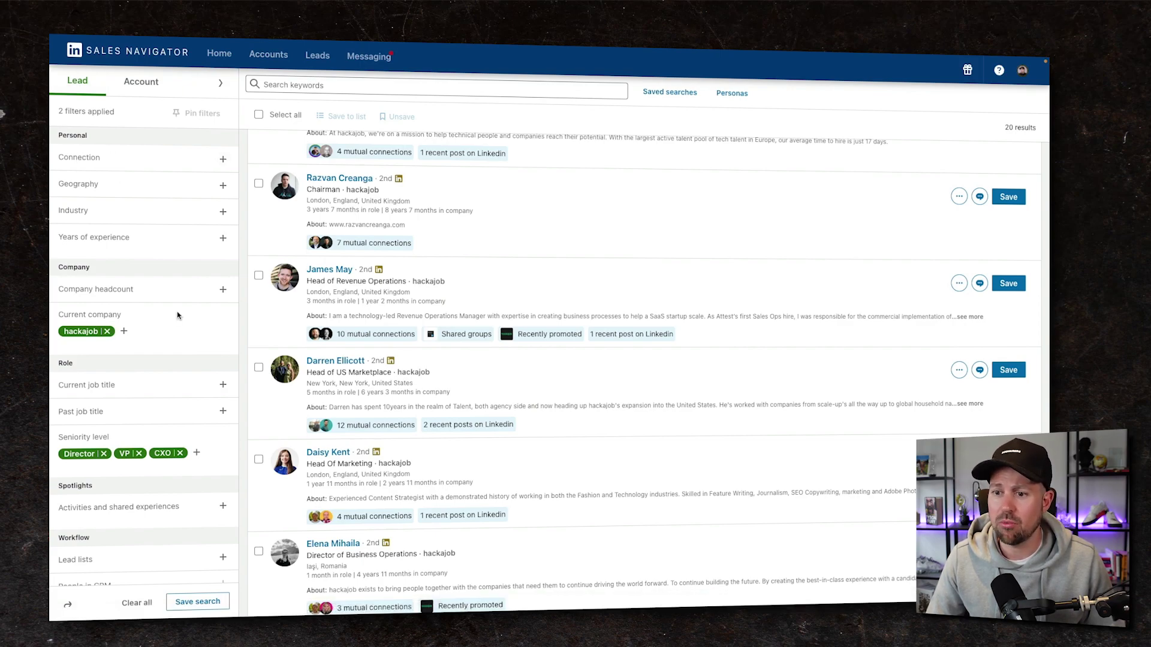
scroll(176, 309, "down", 1)
scroll(168, 310, "up", 1)
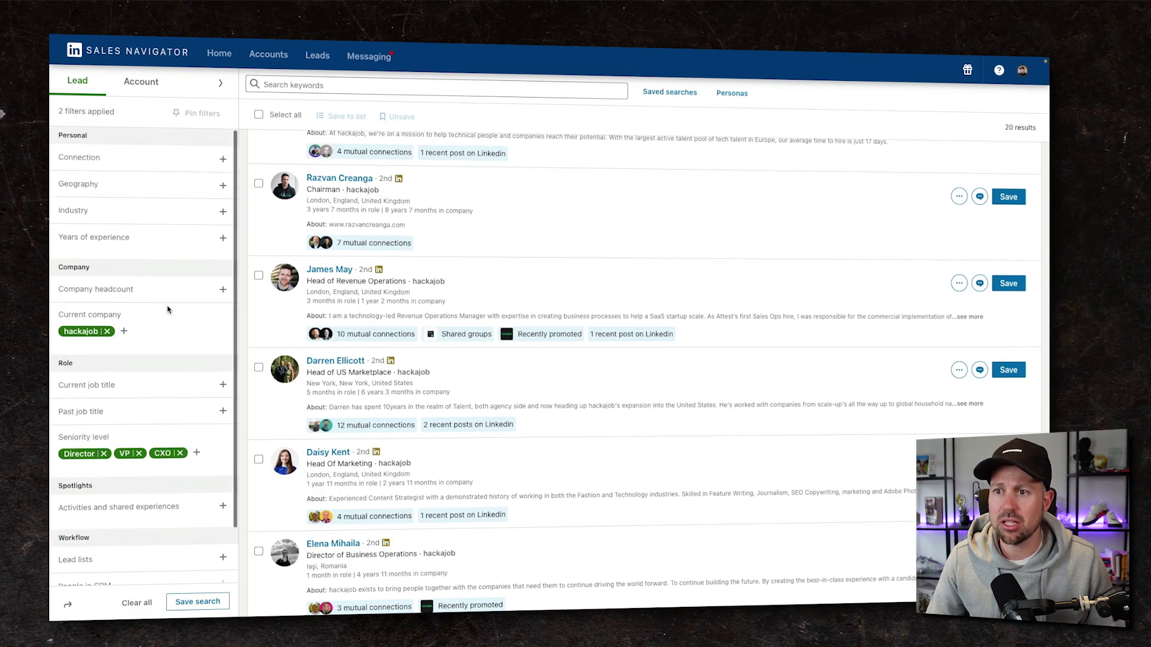
left_click(93, 387)
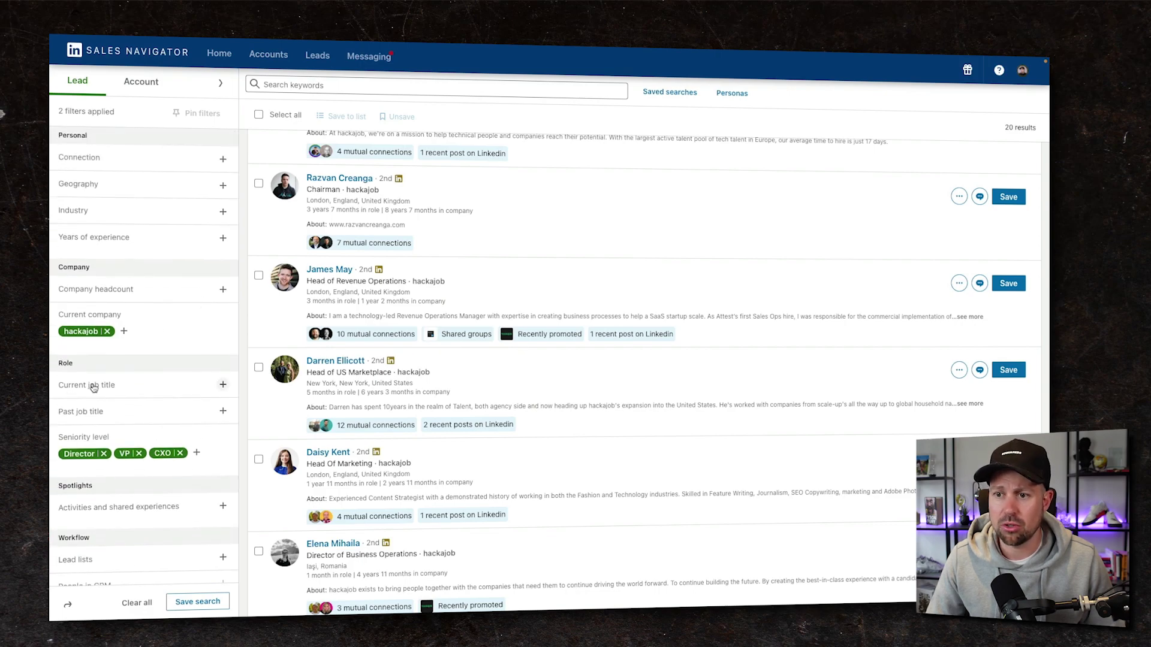
type("marketing")
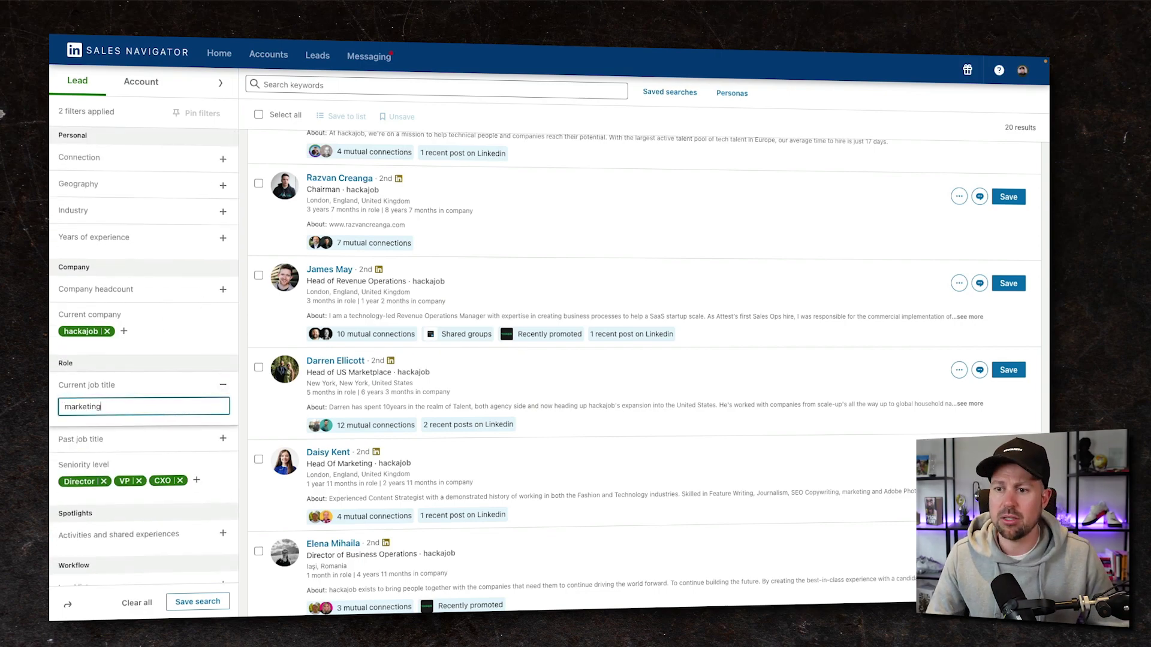
key("Return")
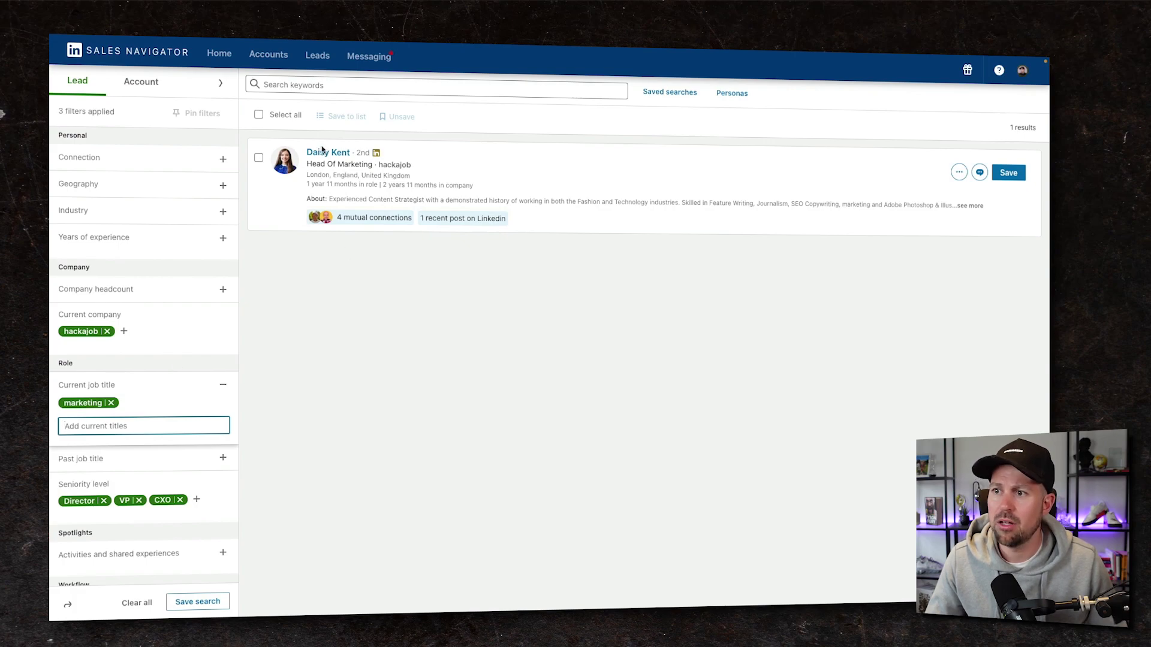
left_click(327, 161)
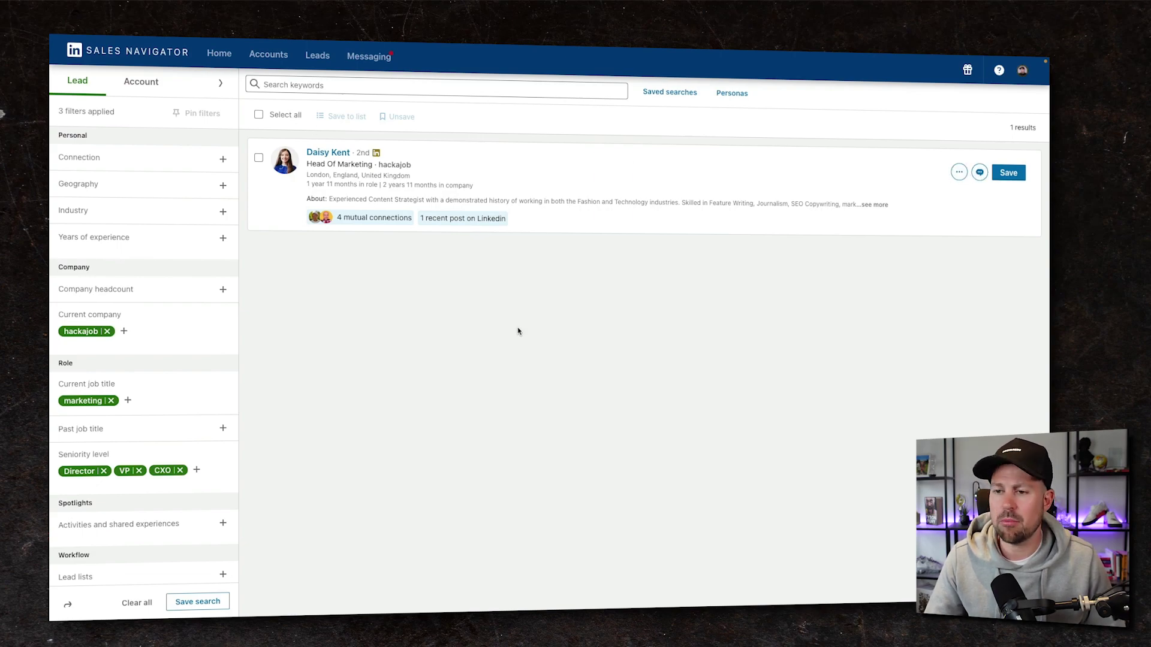
- Add talent.io as a second current company
left_click(124, 332)
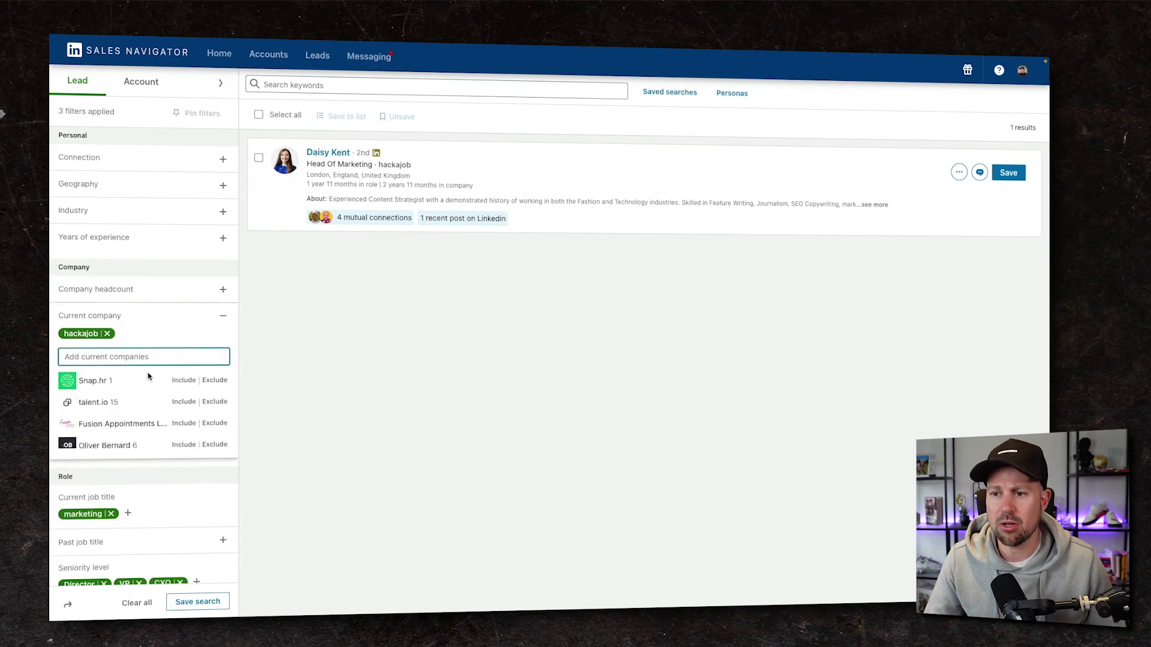
left_click(82, 406)
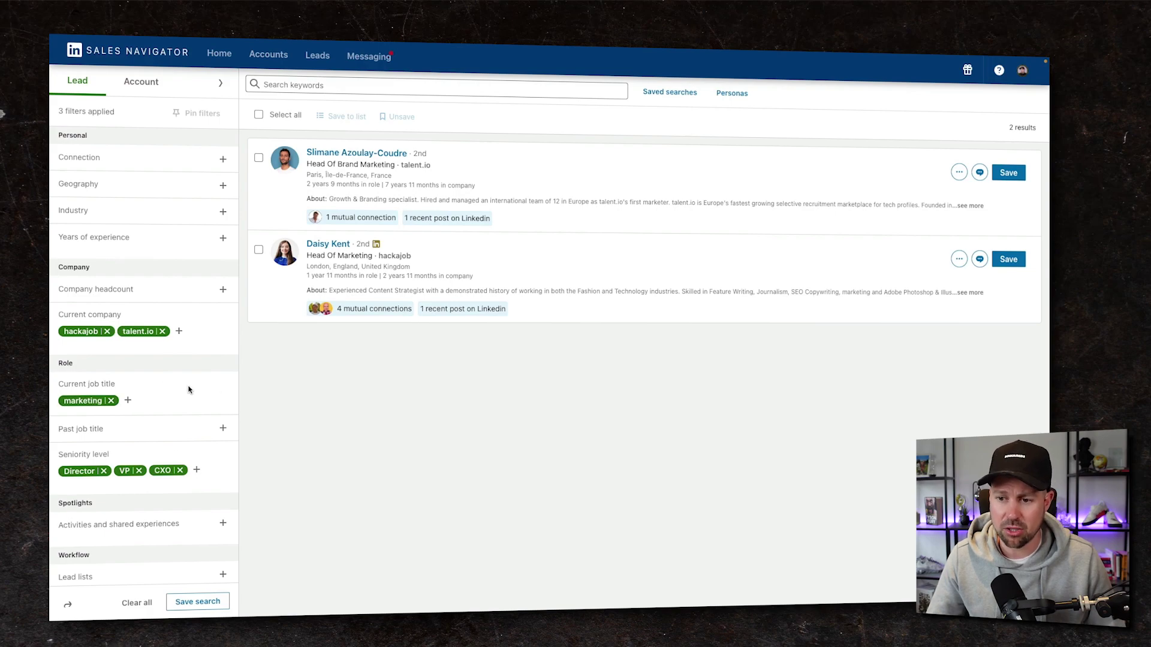
scroll(188, 389, "down", 3)
scroll(188, 390, "up", 3)
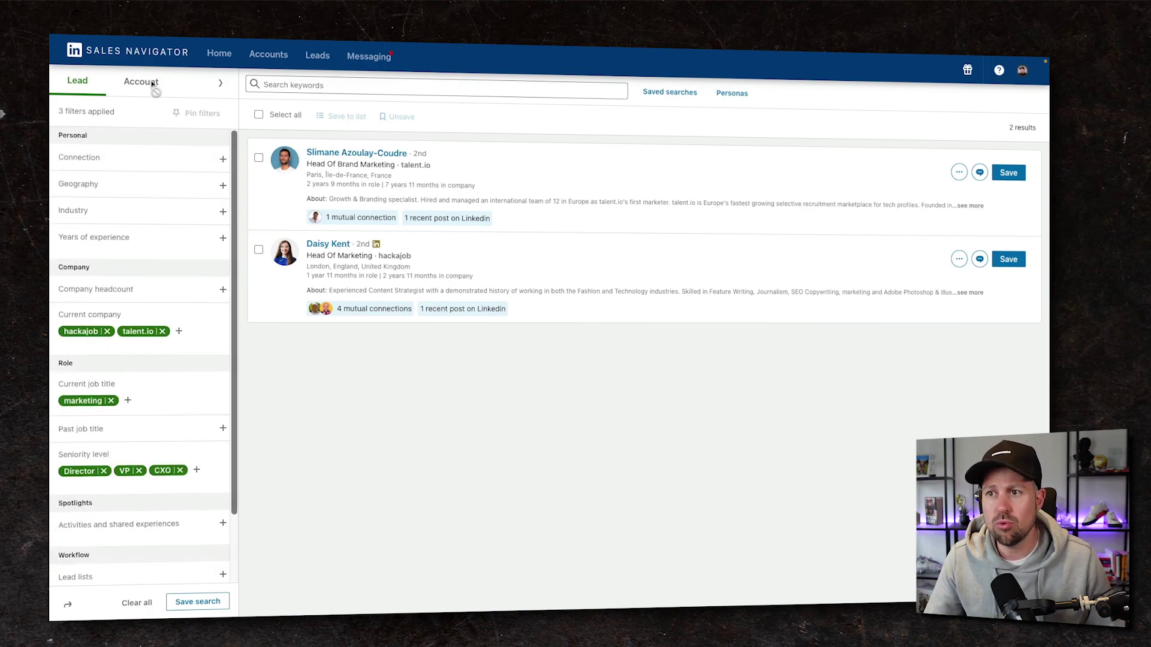